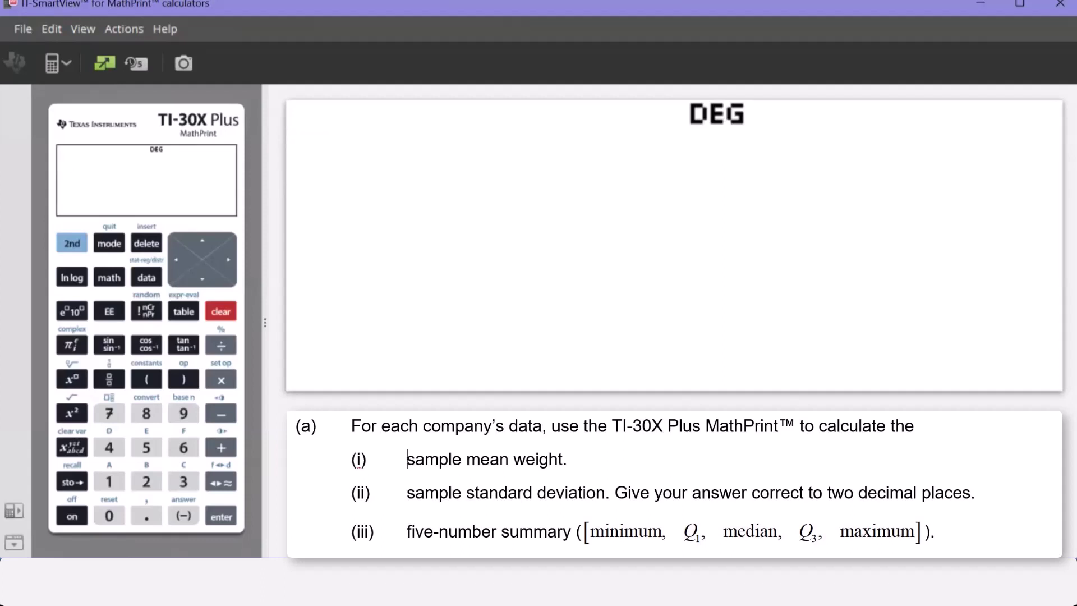
# - Open the data list editor and review all the weights stored in list L1, returning to its first entry
pyautogui.click(148, 279)
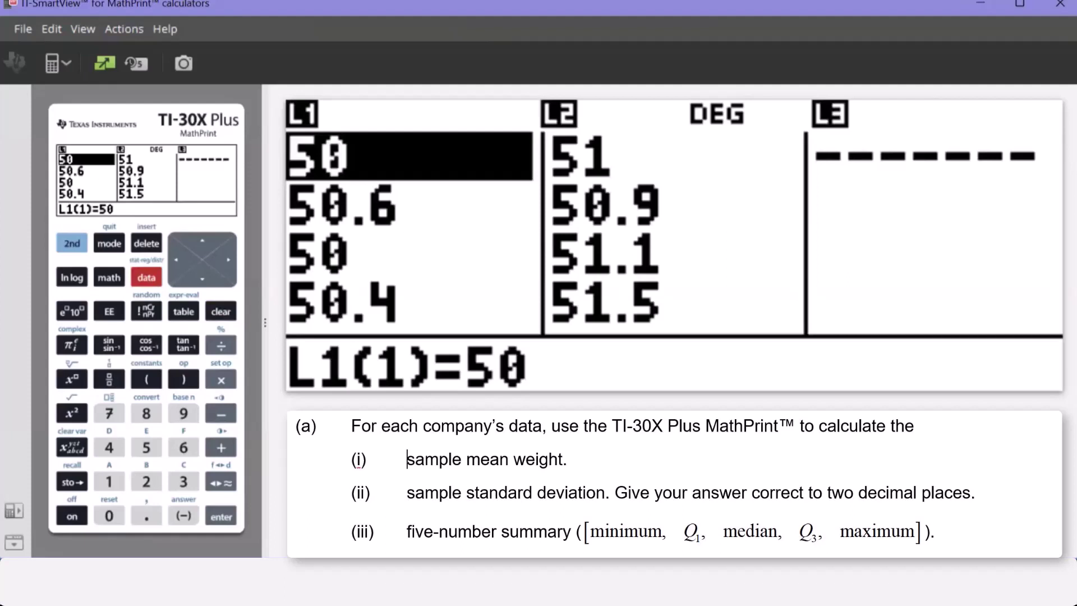
pyautogui.press('Down')
pyautogui.press('Down')
pyautogui.press('Down')
pyautogui.press('Down')
pyautogui.press('Down')
pyautogui.press('Down')
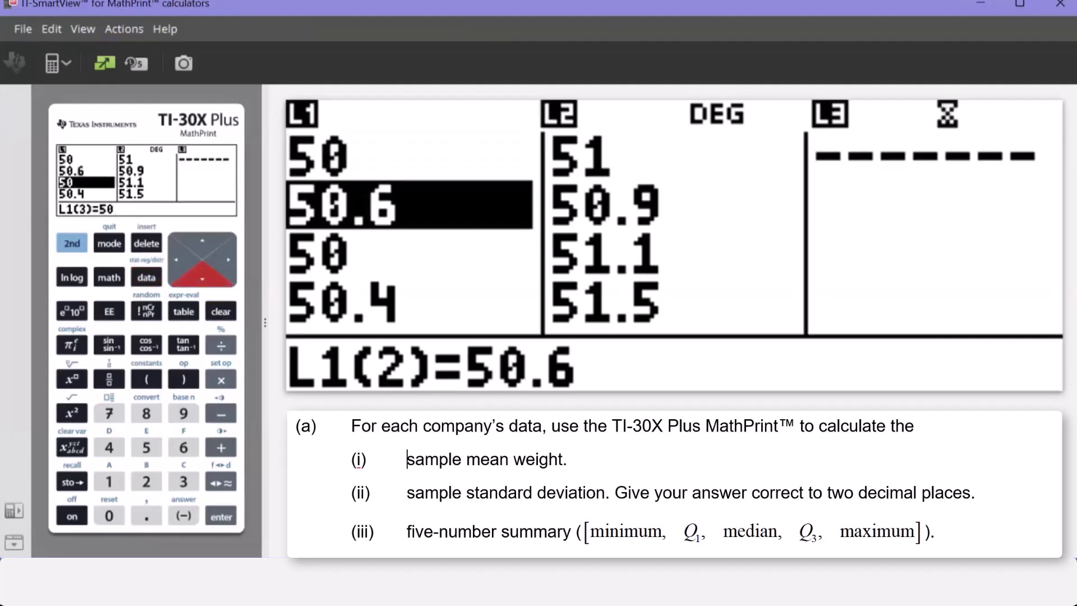
pyautogui.press('Down')
pyautogui.press('Down')
pyautogui.press('Down')
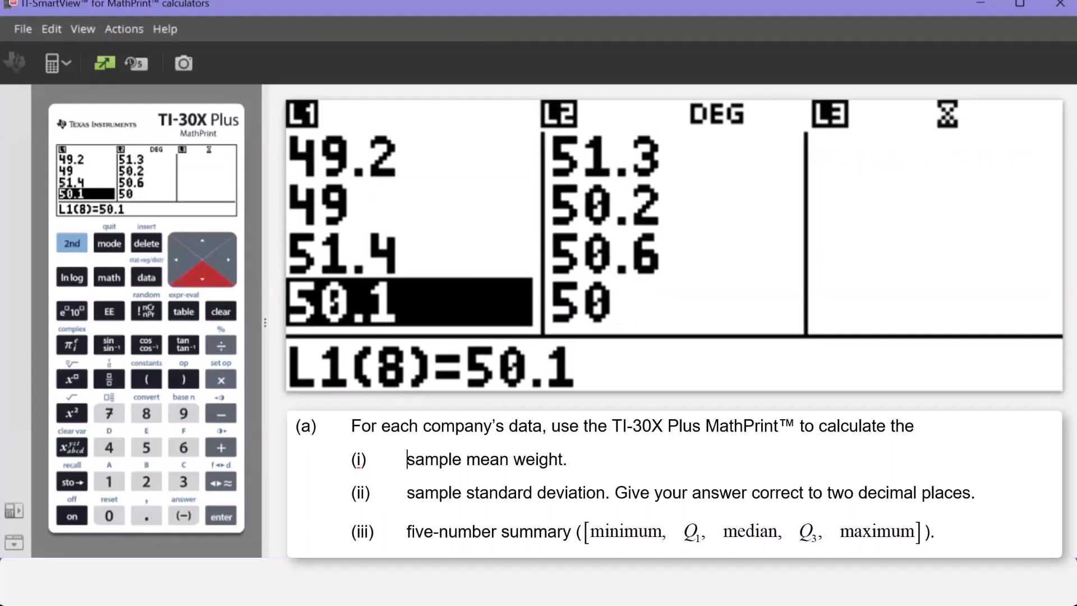
pyautogui.press('Down')
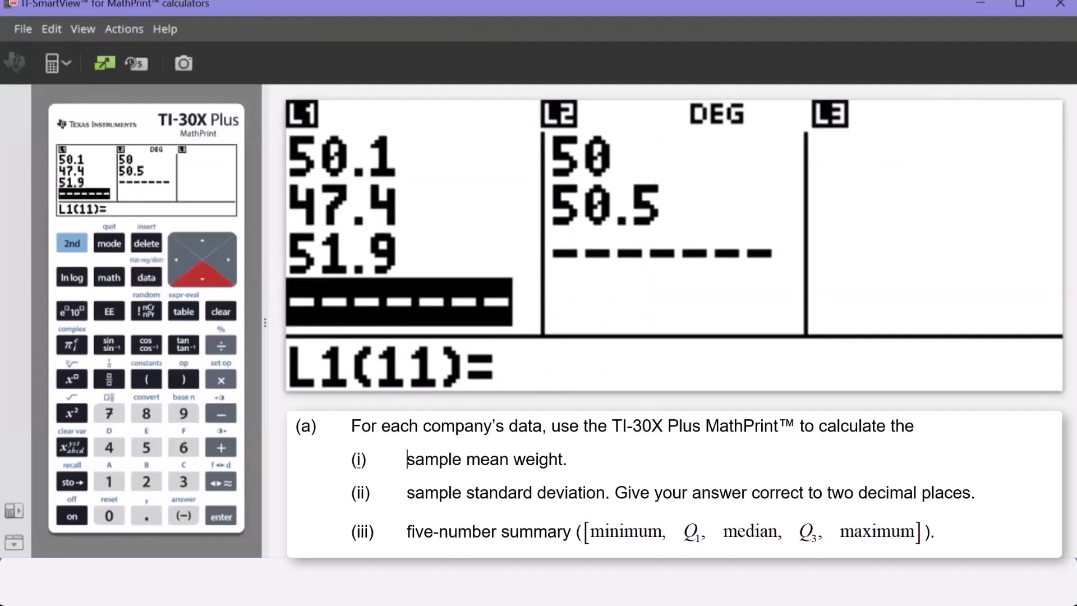
pyautogui.press('Up')
pyautogui.press('Up')
pyautogui.press('Up')
pyautogui.press('Up')
pyautogui.press('Up')
pyautogui.press('Up')
pyautogui.press('Up')
pyautogui.press('Up')
pyautogui.press('Up')
pyautogui.press('Up')
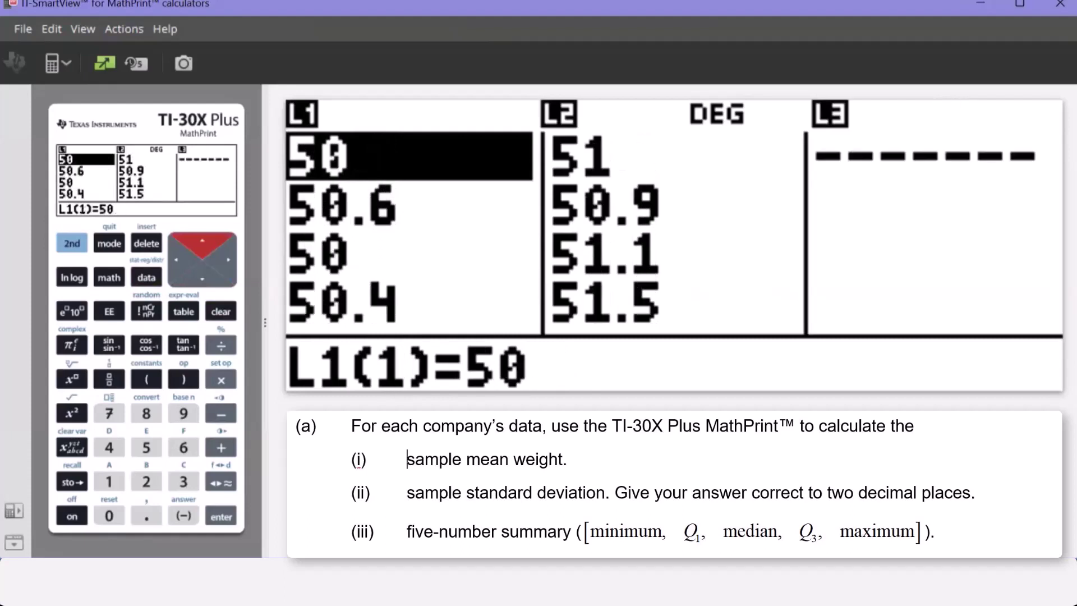
# - Add 50.9 as the tenth entry at the end of list L2
pyautogui.press('Right')
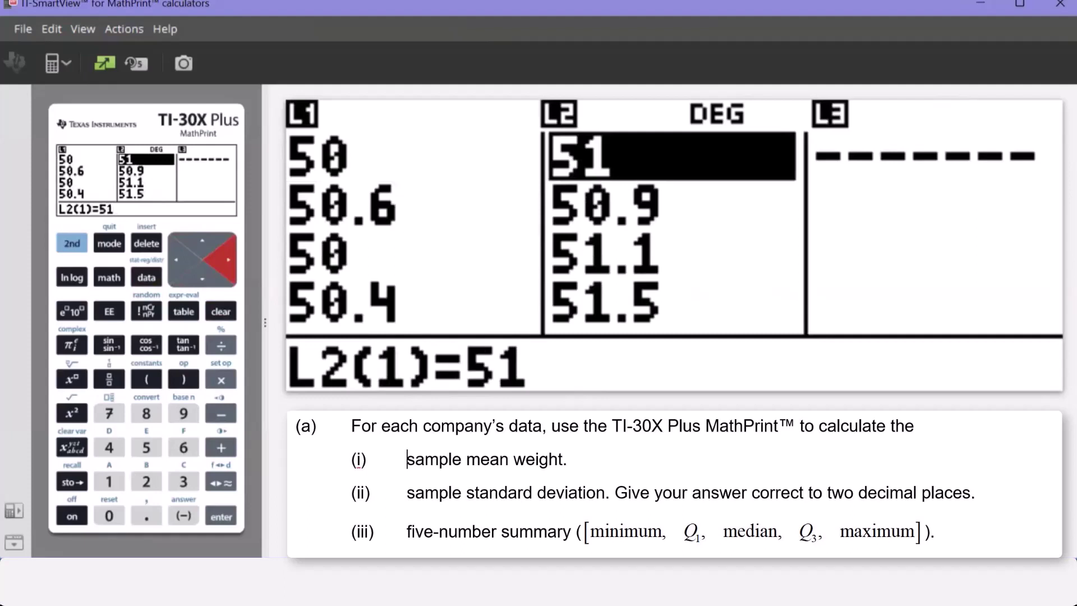
pyautogui.press('Down')
pyautogui.press('Down')
pyautogui.press('Down')
pyautogui.press('Down')
pyautogui.press('Down')
pyautogui.press('Down')
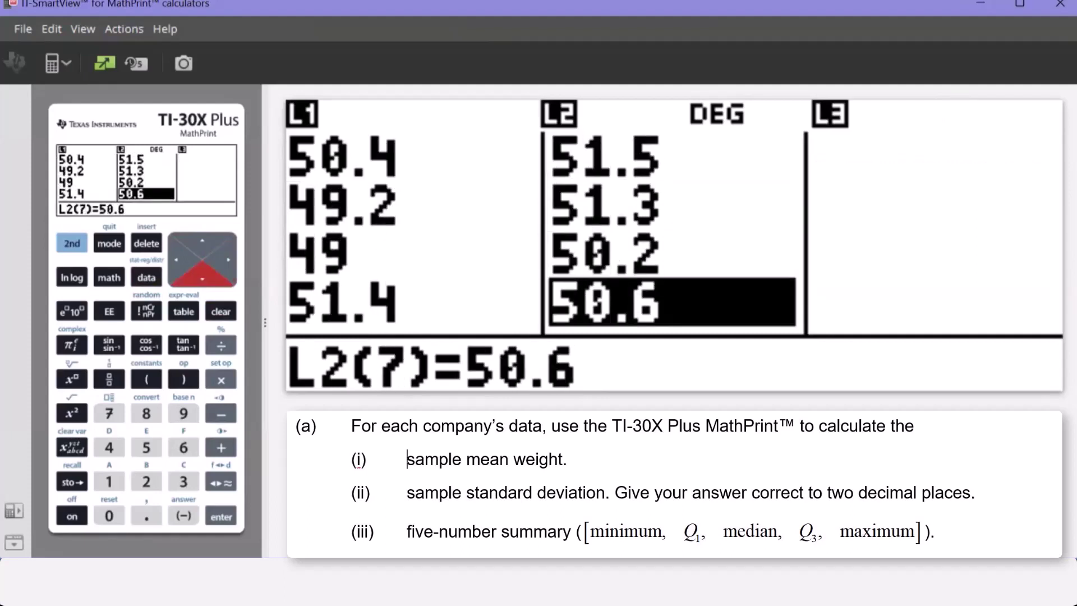
pyautogui.press('Down')
pyautogui.press('Down')
pyautogui.press('Down')
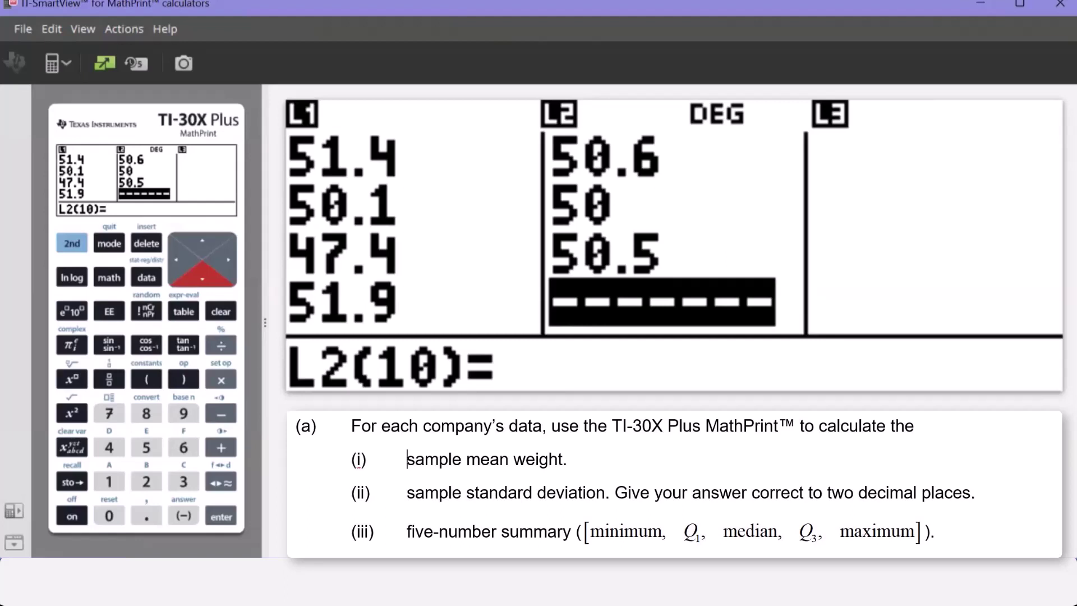
pyautogui.write('50')
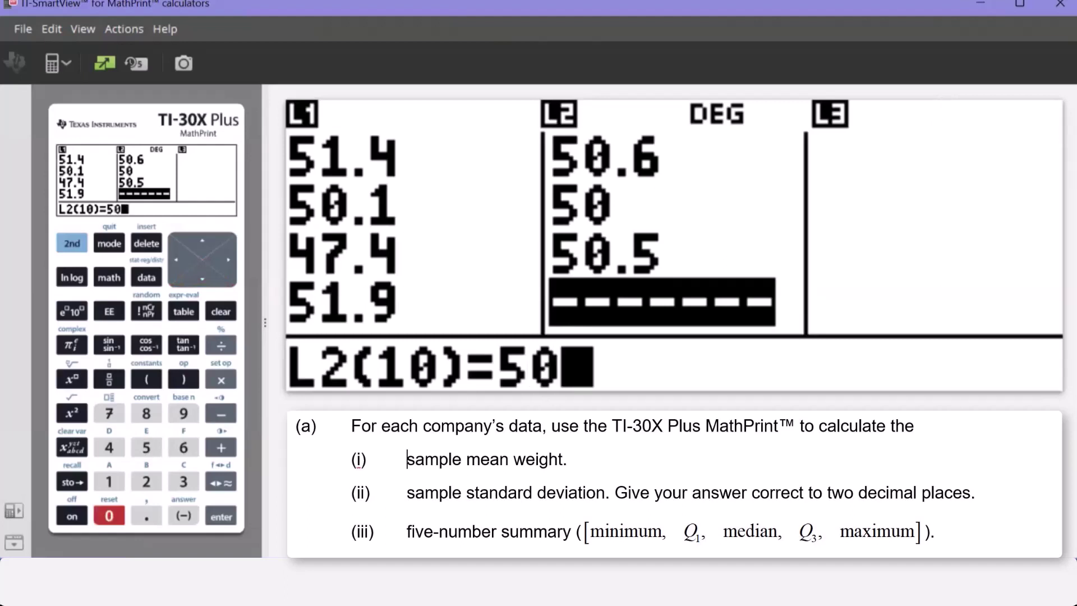
pyautogui.write('.9')
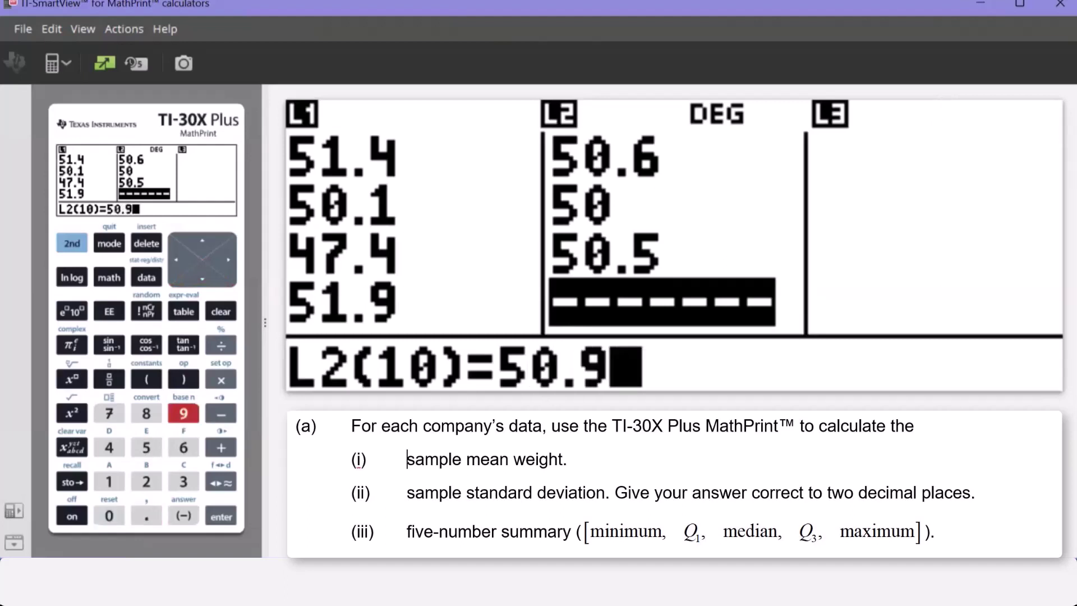
pyautogui.press('Return')
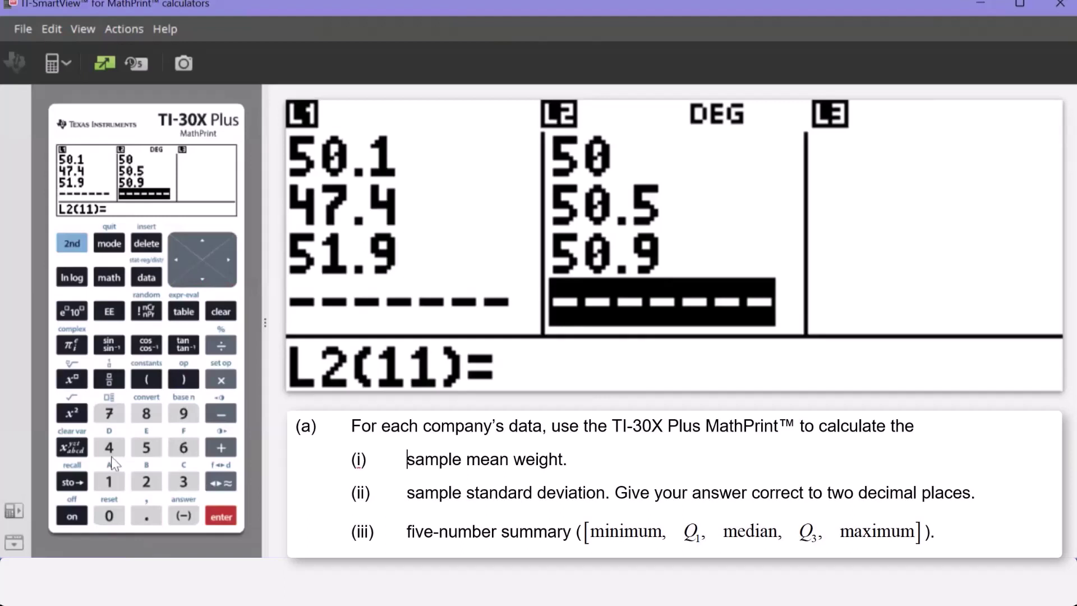
# - Calculate 1-VAR STATS with L1 as the data list and the frequency set to ONE
pyautogui.click(75, 250)
pyautogui.click(147, 278)
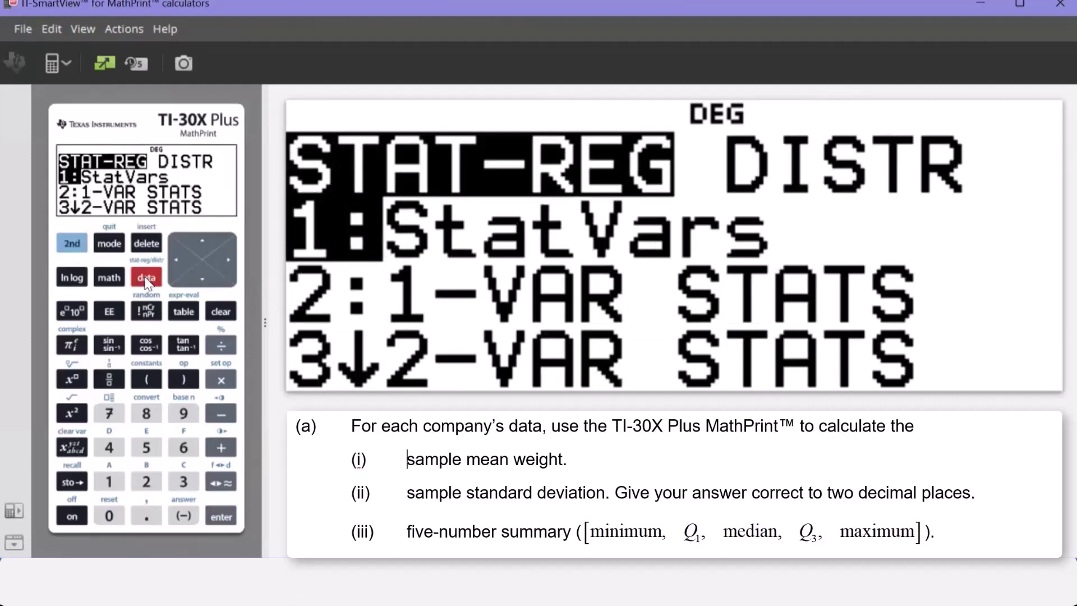
pyautogui.click(146, 481)
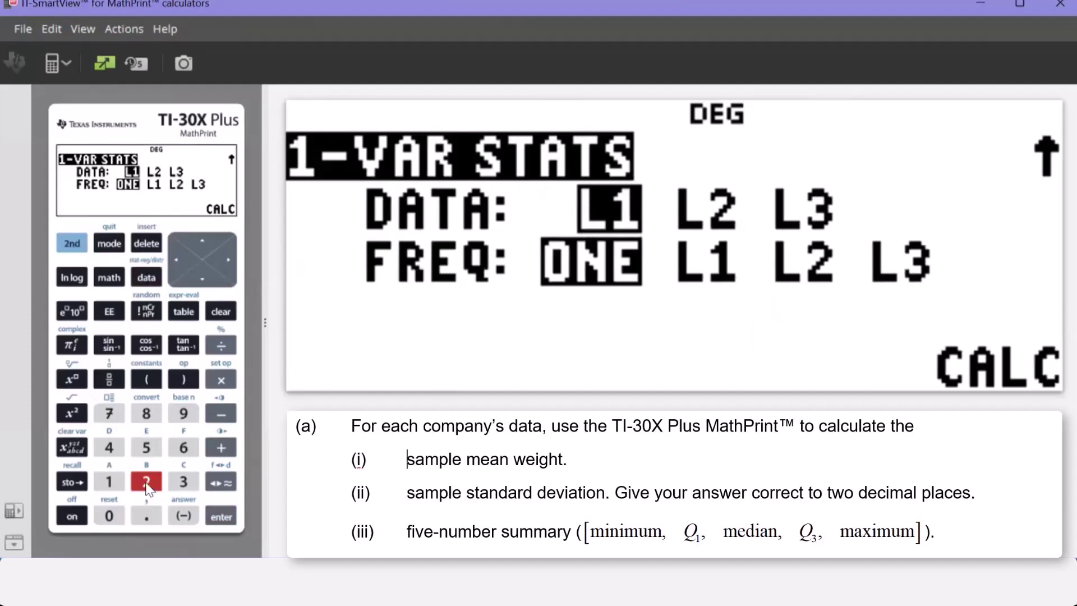
pyautogui.click(224, 517)
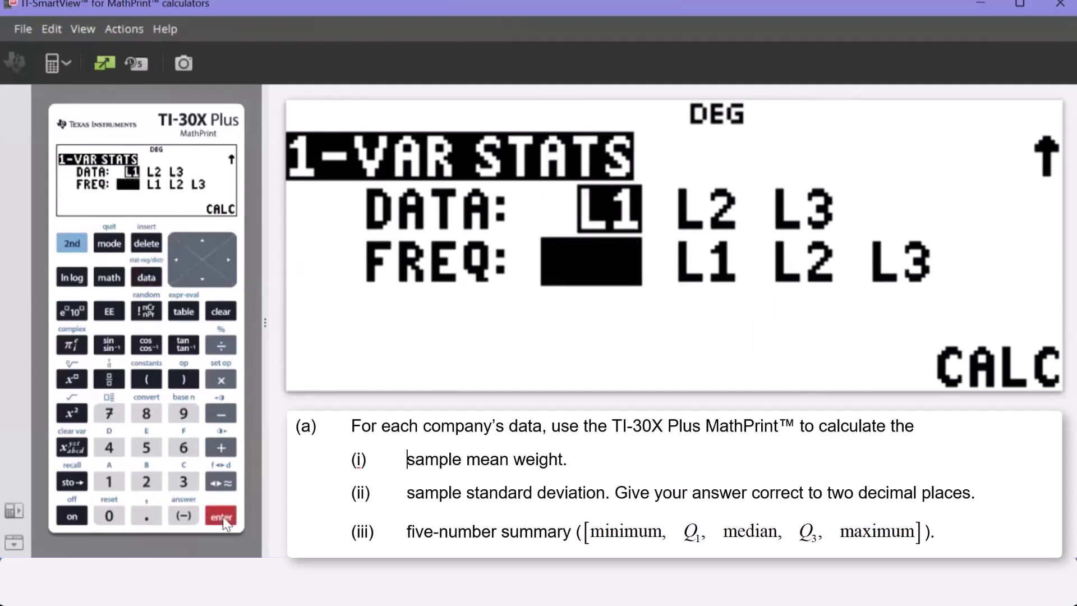
pyautogui.click(223, 517)
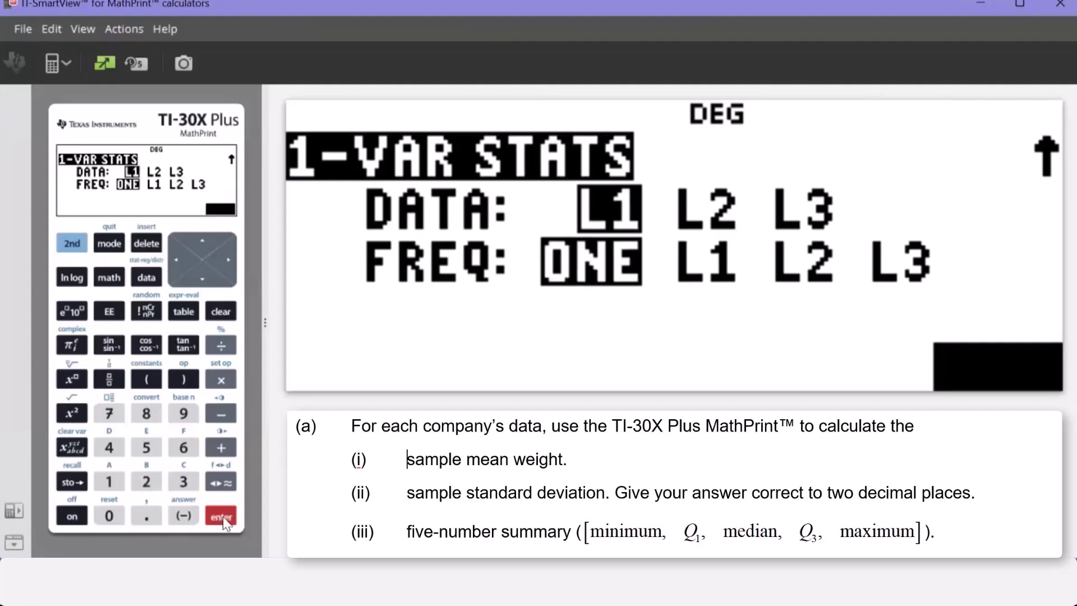
pyautogui.click(224, 517)
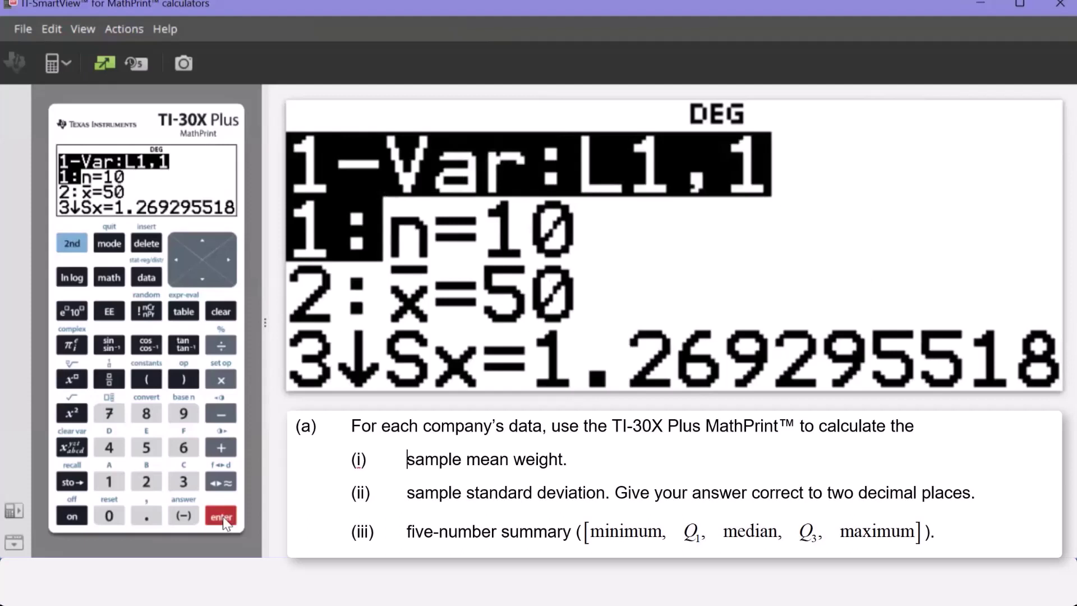
# - Examine the L1 statistics for the sample mean, sample standard deviation and five-number summary
pyautogui.press('Down')
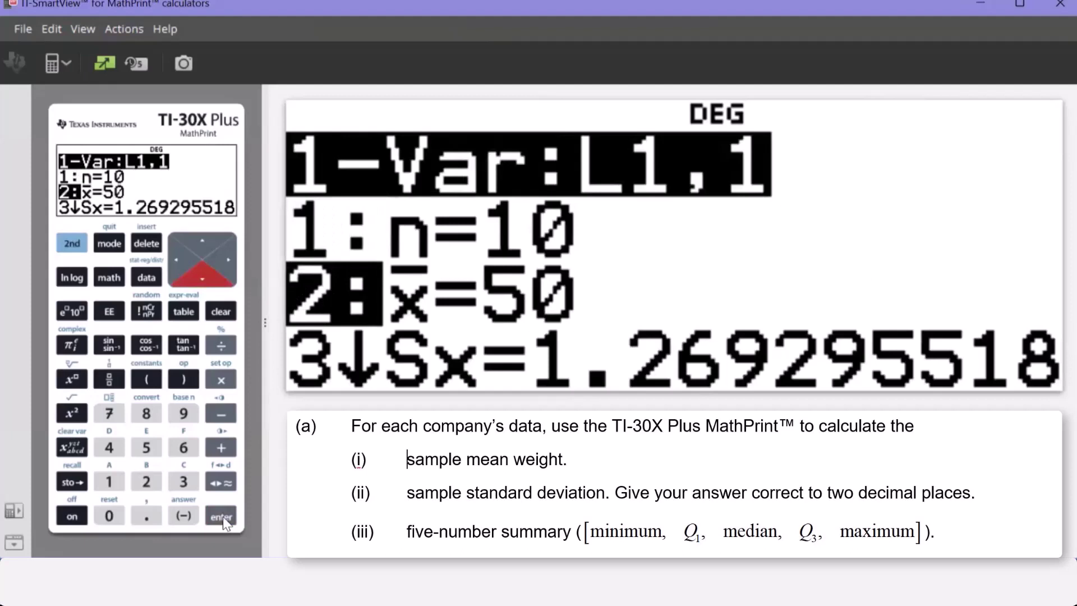
pyautogui.press('Down')
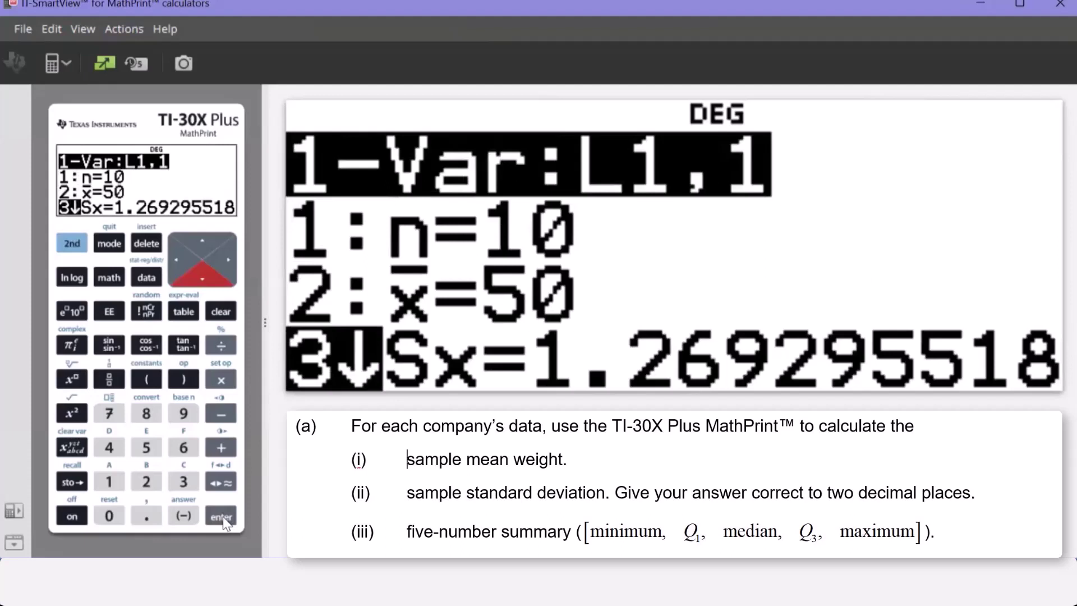
pyautogui.press('Down')
pyautogui.press('Down')
pyautogui.press('Down')
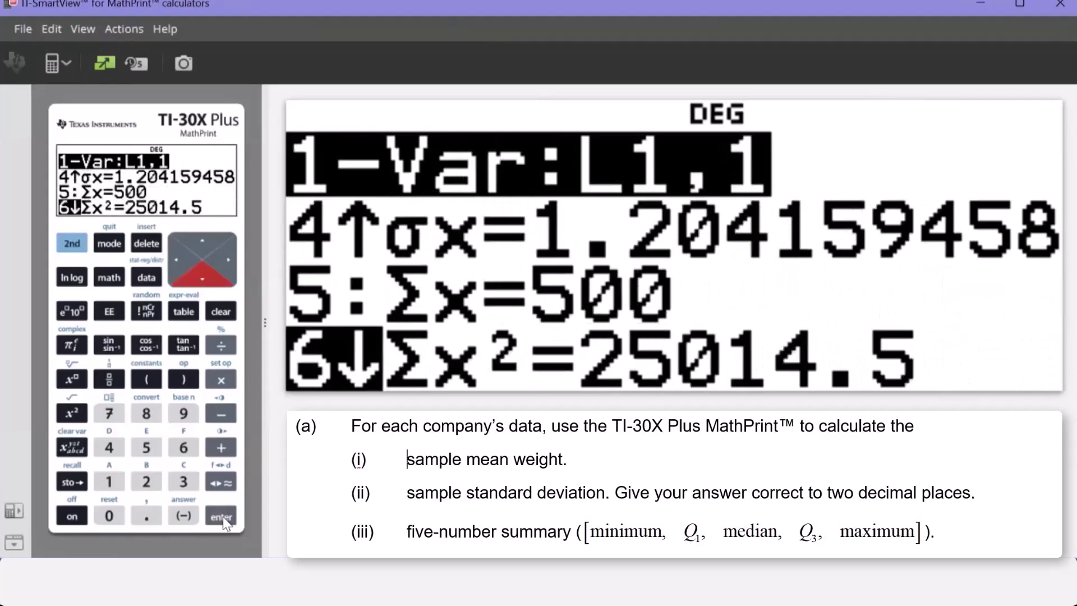
pyautogui.press('Down')
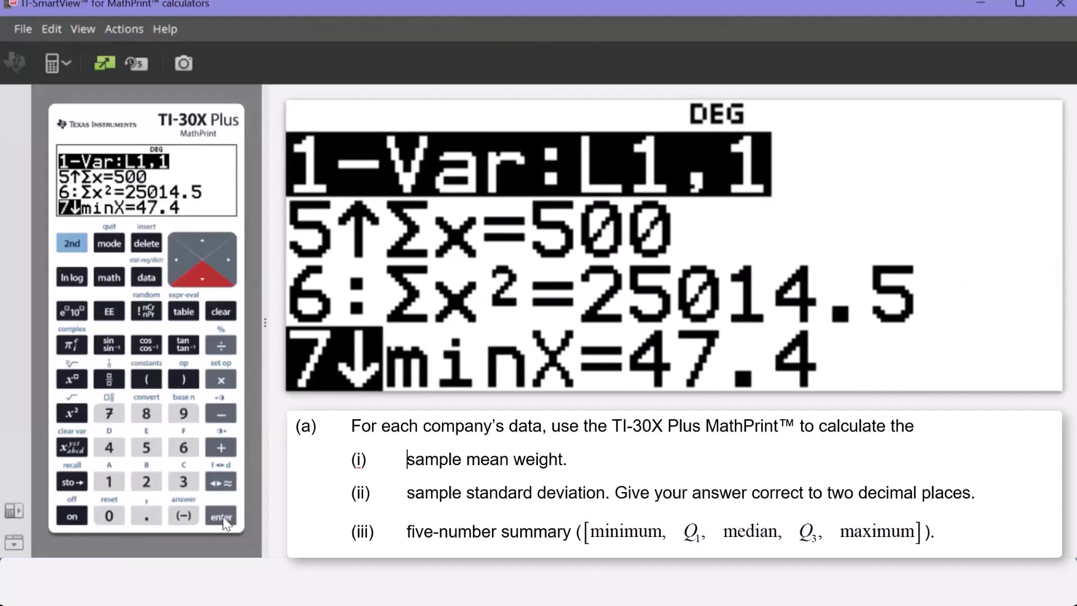
pyautogui.press('Down')
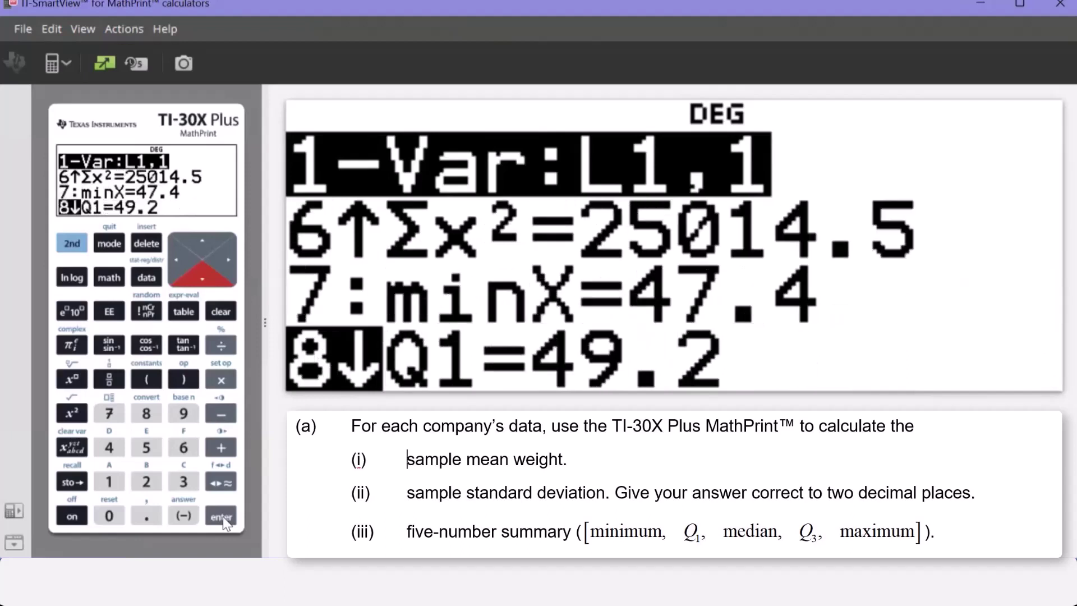
pyautogui.press('Down')
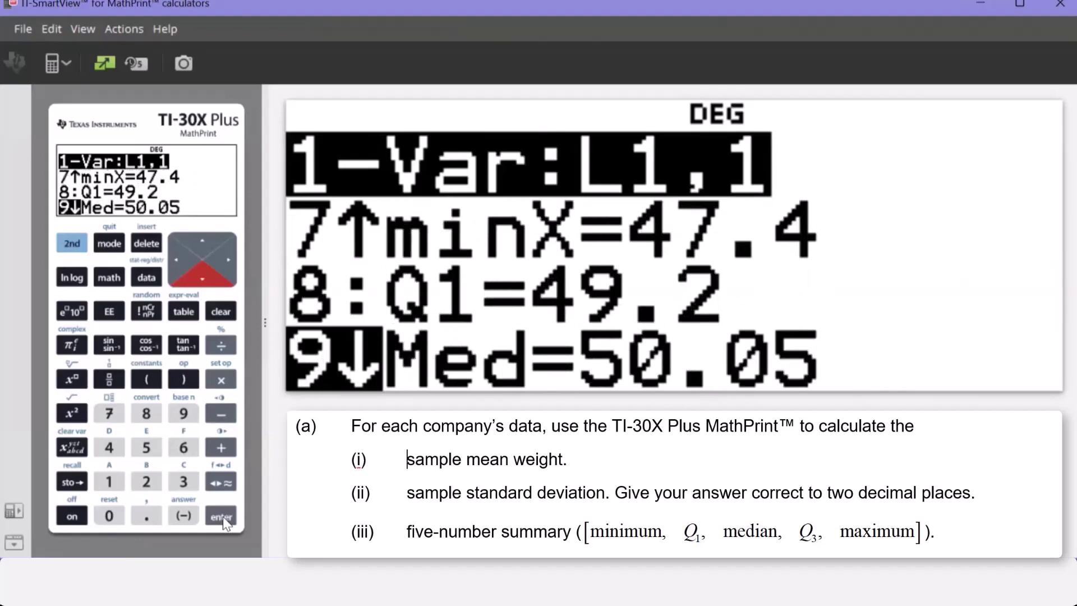
pyautogui.press('Down')
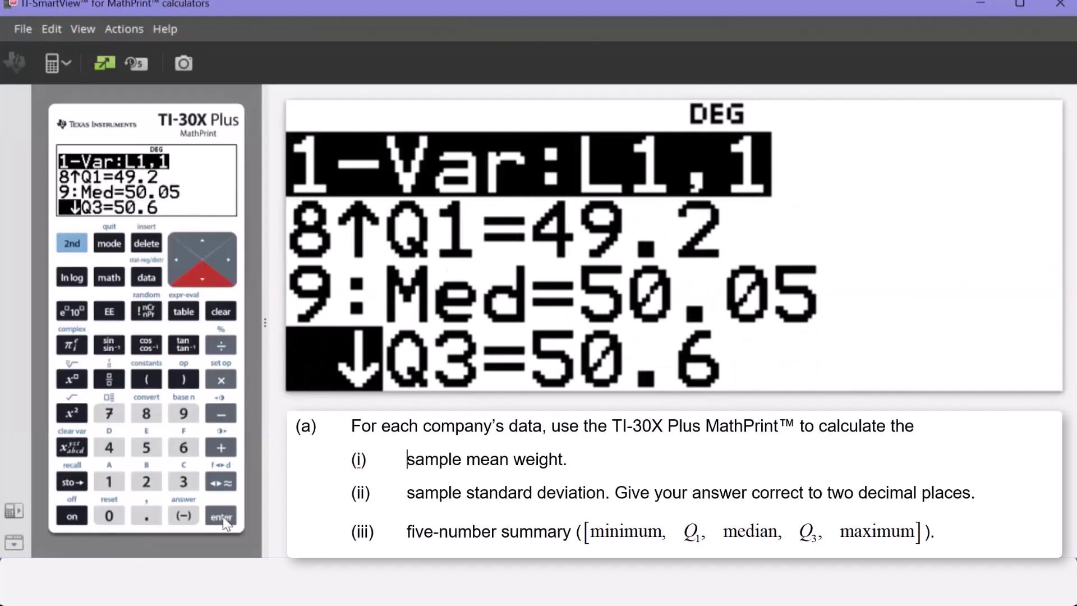
pyautogui.press('Down')
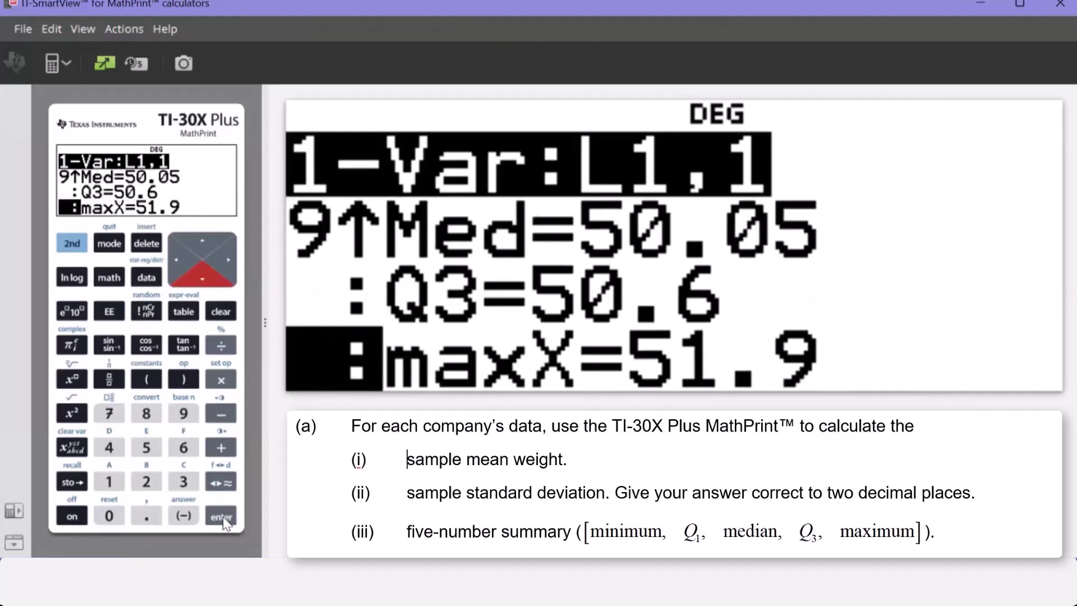
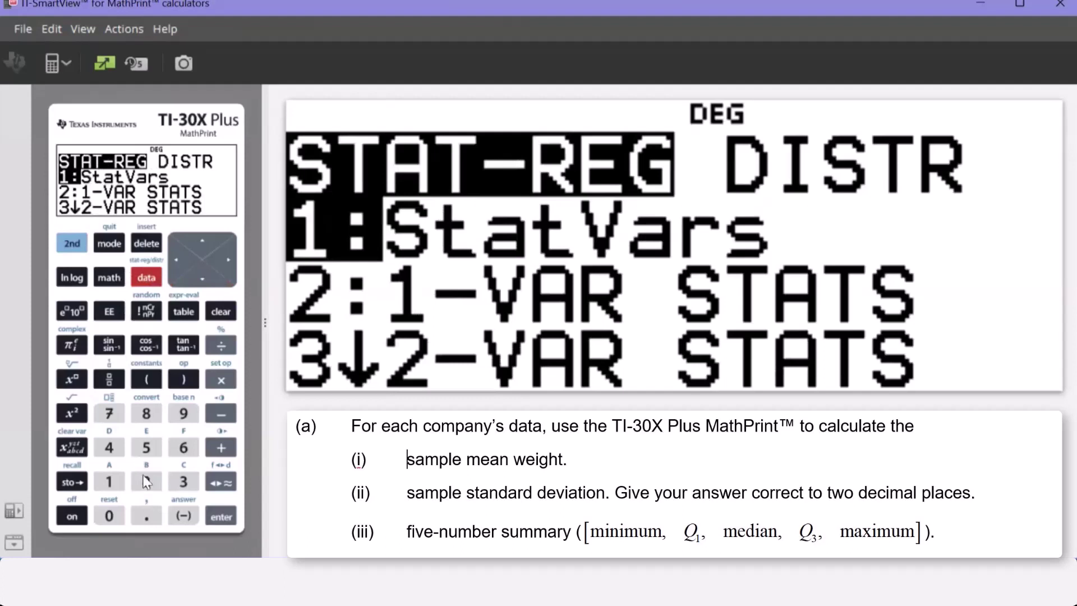
# - Calculate 1-VAR STATS with L2 as the data list and the frequency set to ONE
pyautogui.click(147, 483)
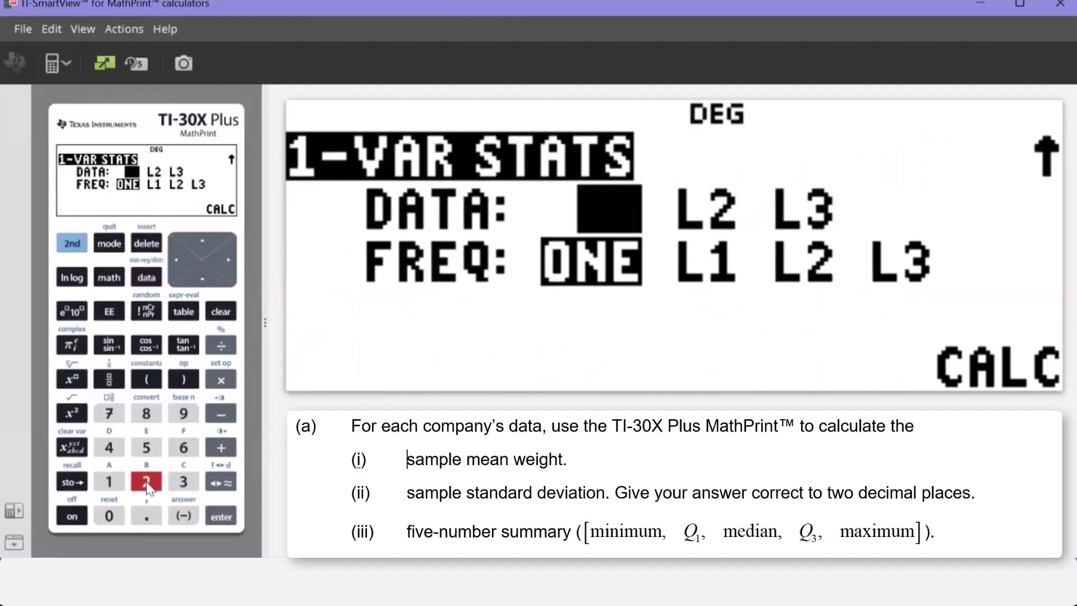
pyautogui.click(228, 261)
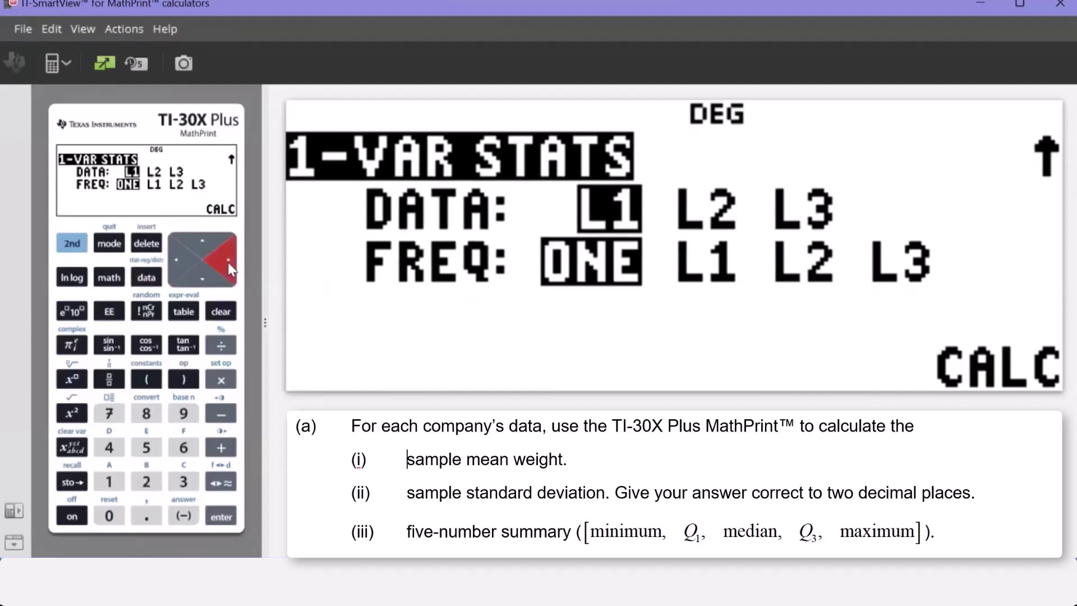
pyautogui.click(222, 517)
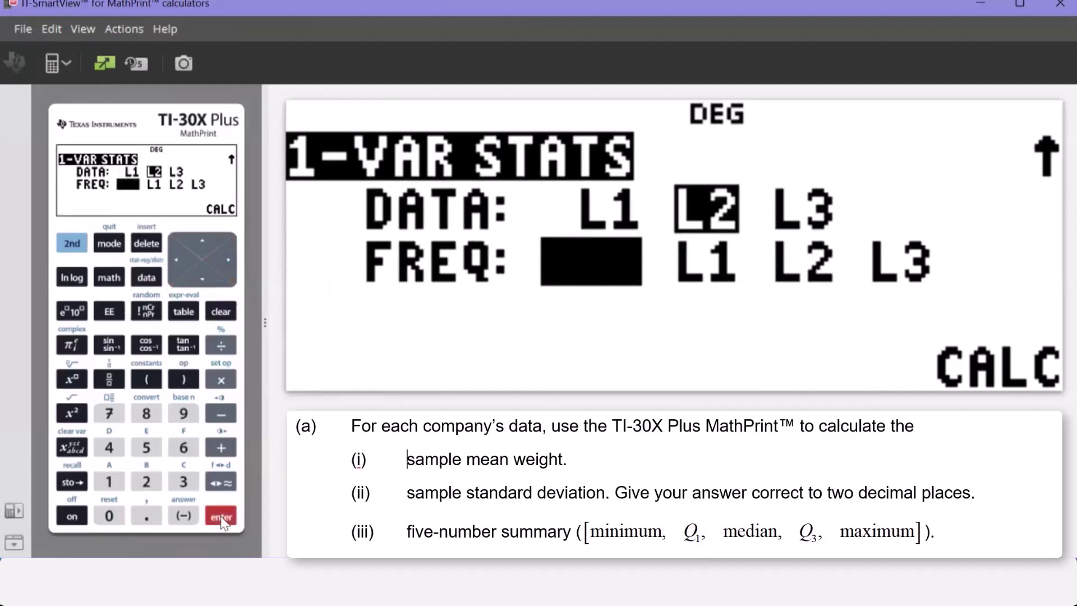
pyautogui.click(221, 517)
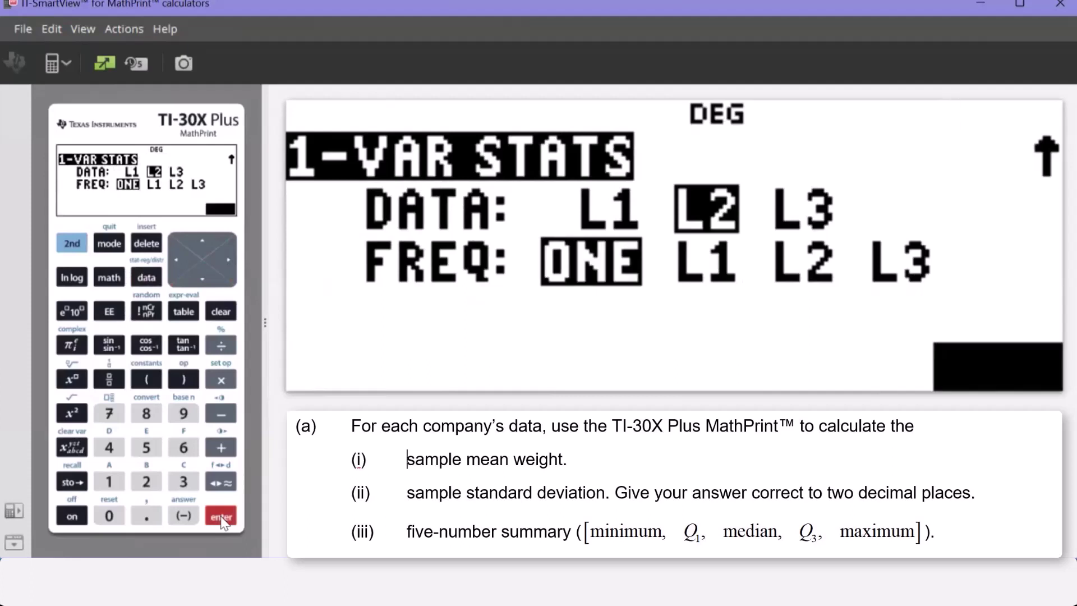
pyautogui.click(221, 517)
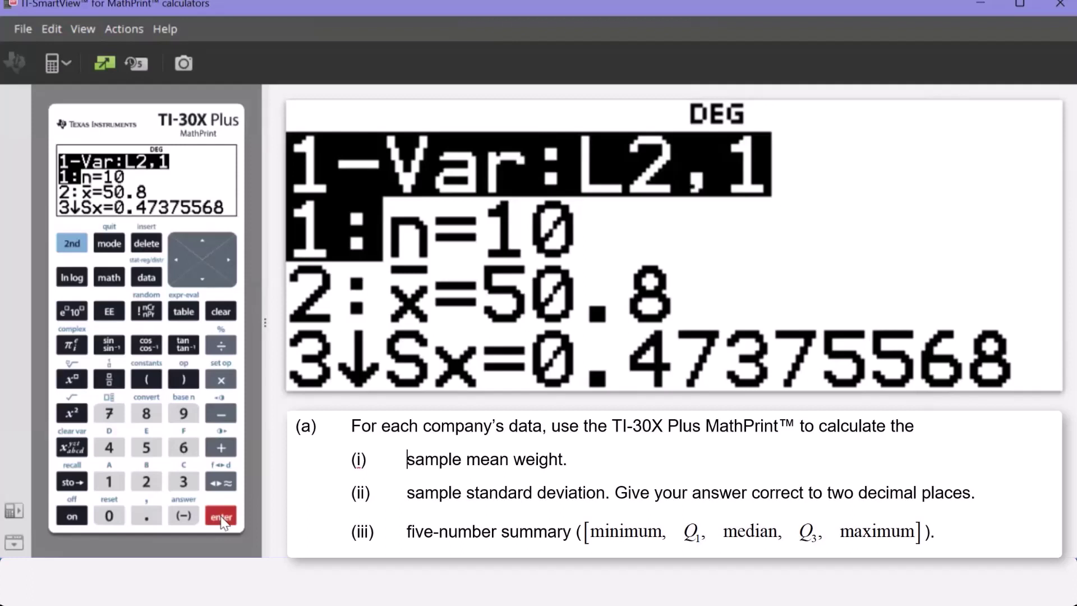
# - Examine the L2 statistics for the sample mean, sample standard deviation and five-number summary
pyautogui.press('Down')
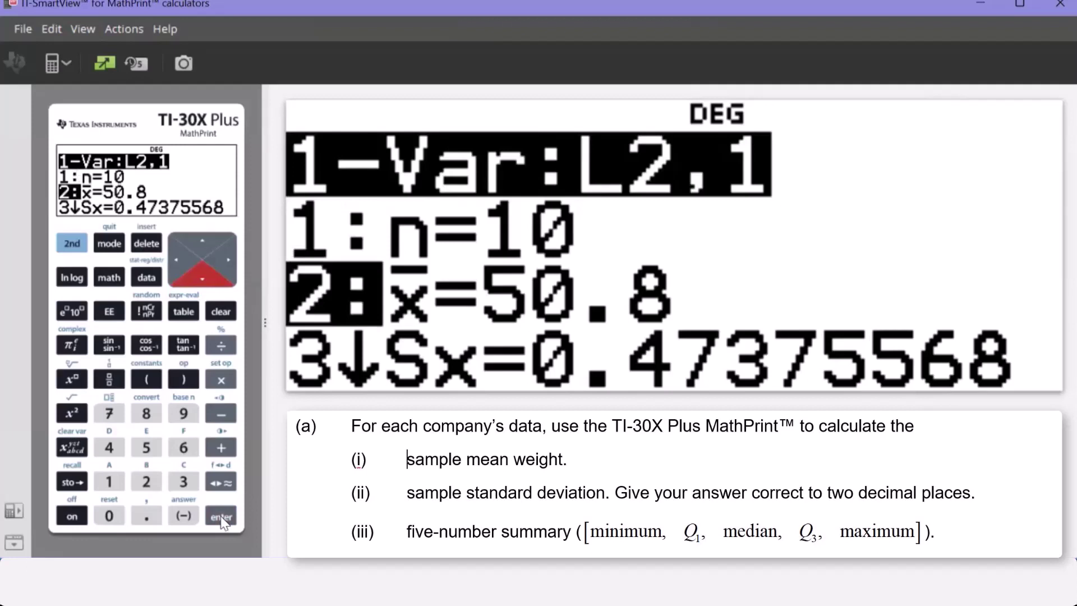
pyautogui.press('Down')
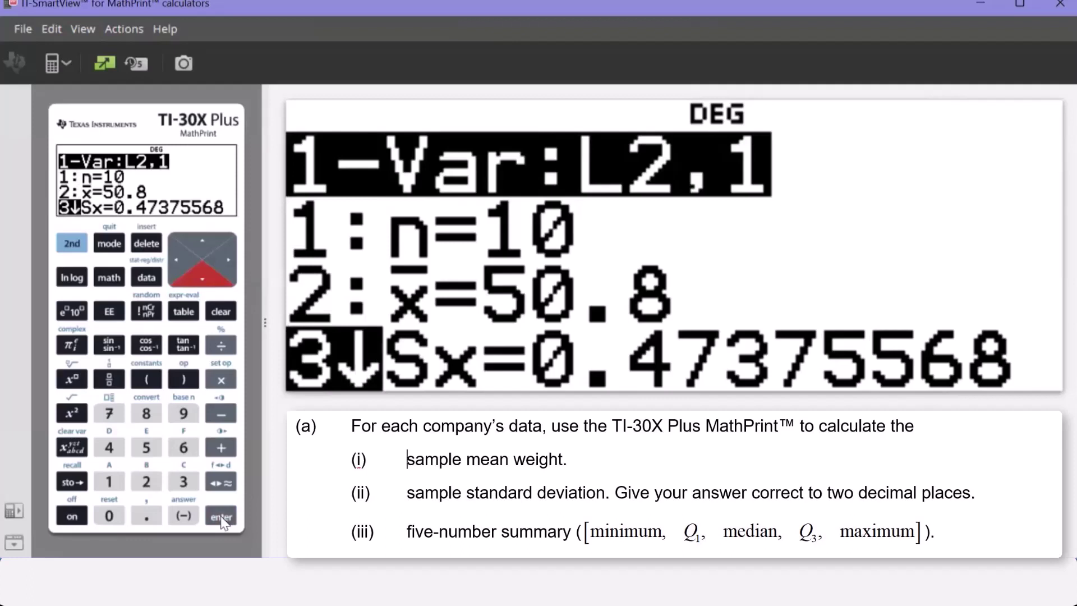
pyautogui.press('Down')
pyautogui.press('Down')
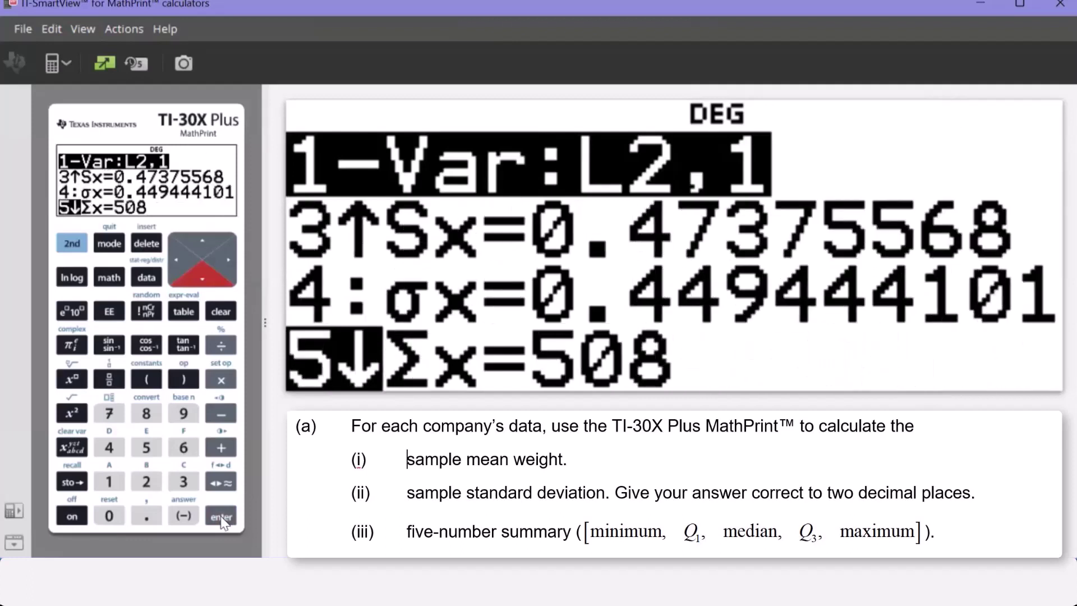
pyautogui.press('Down')
pyautogui.press('Down')
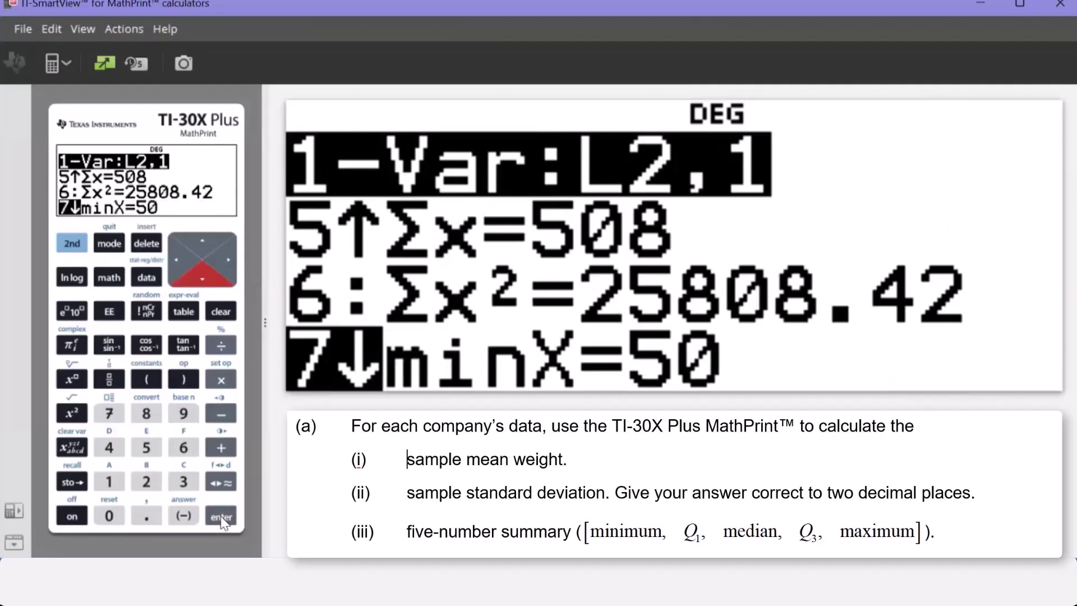
pyautogui.press('Down')
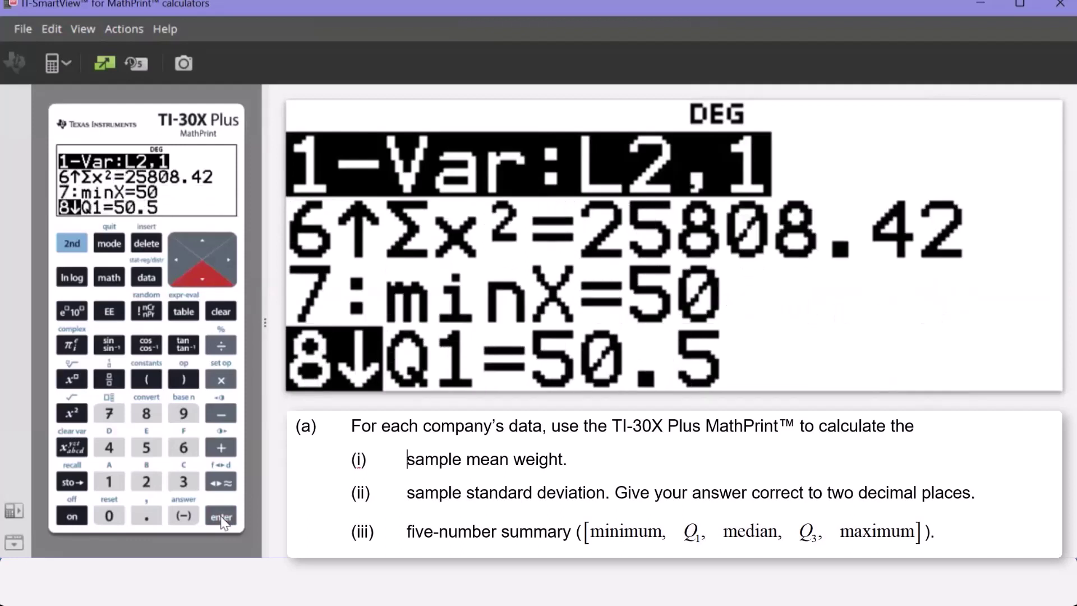
pyautogui.press('Down')
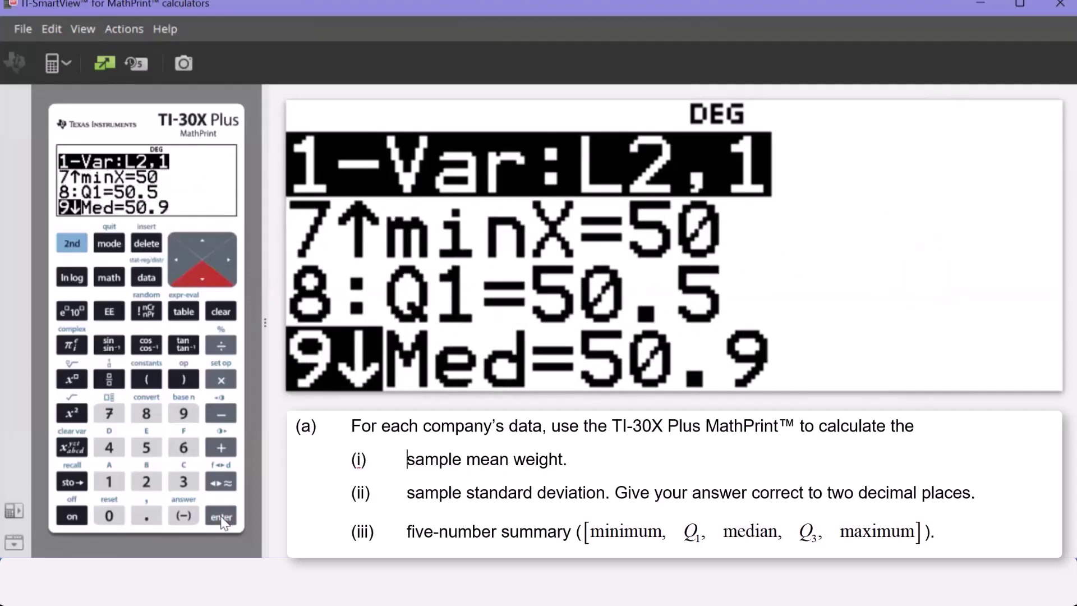
pyautogui.press('Down')
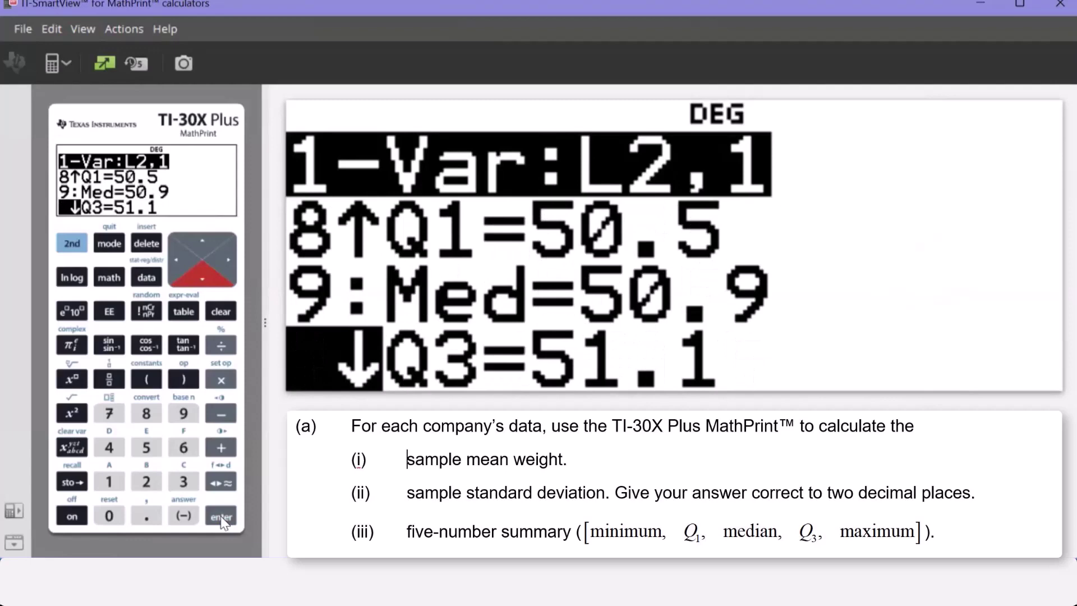
pyautogui.press('Down')
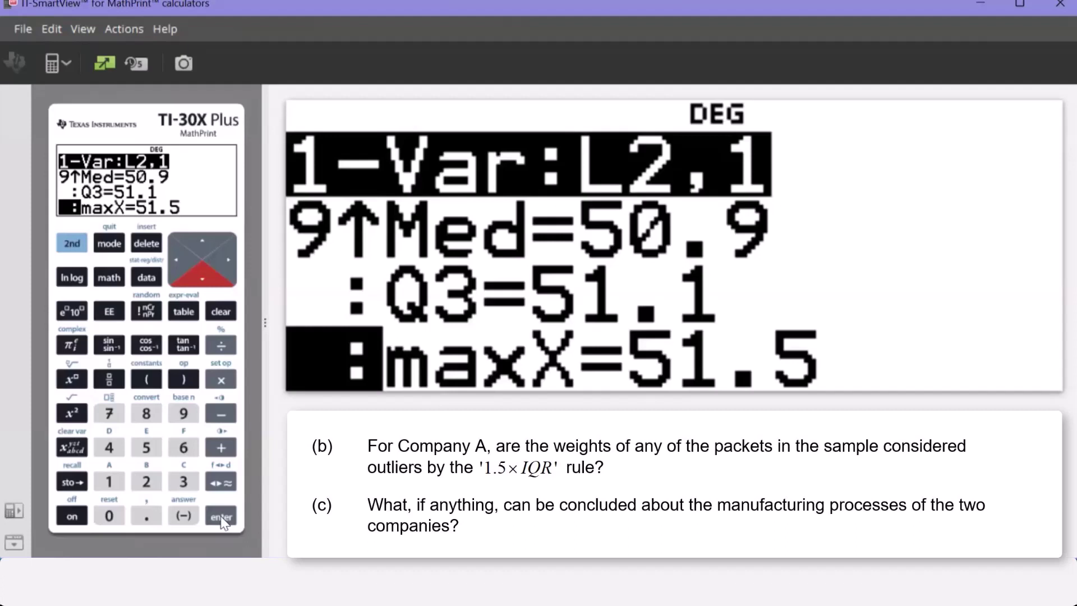
# - Calculate 1-VAR STATS again with L1 as the data list and the frequency set to ONE
pyautogui.click(75, 248)
pyautogui.click(144, 277)
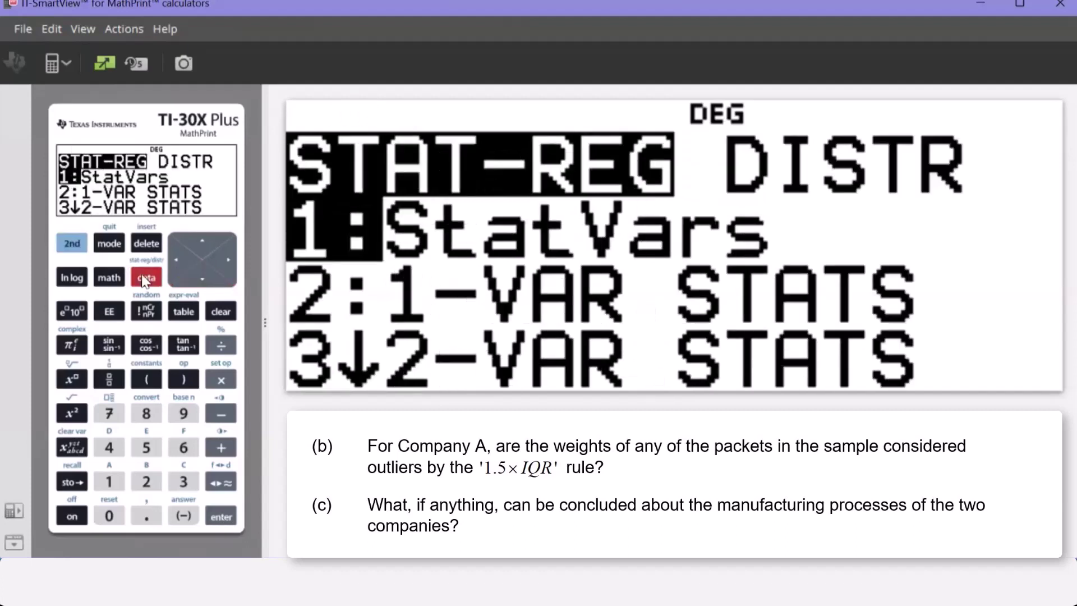
pyautogui.click(148, 481)
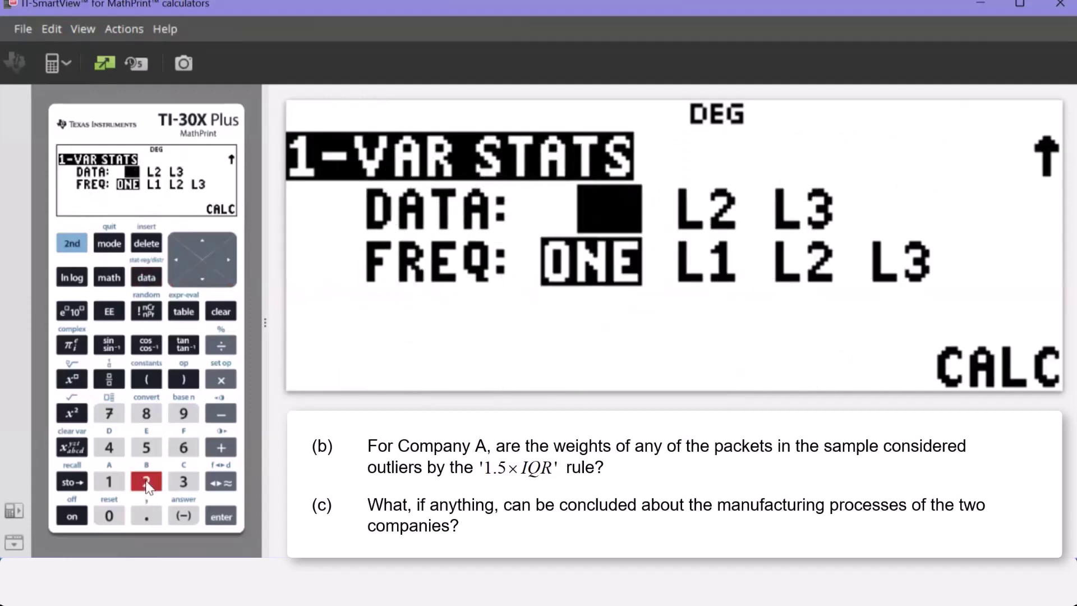
pyautogui.click(223, 519)
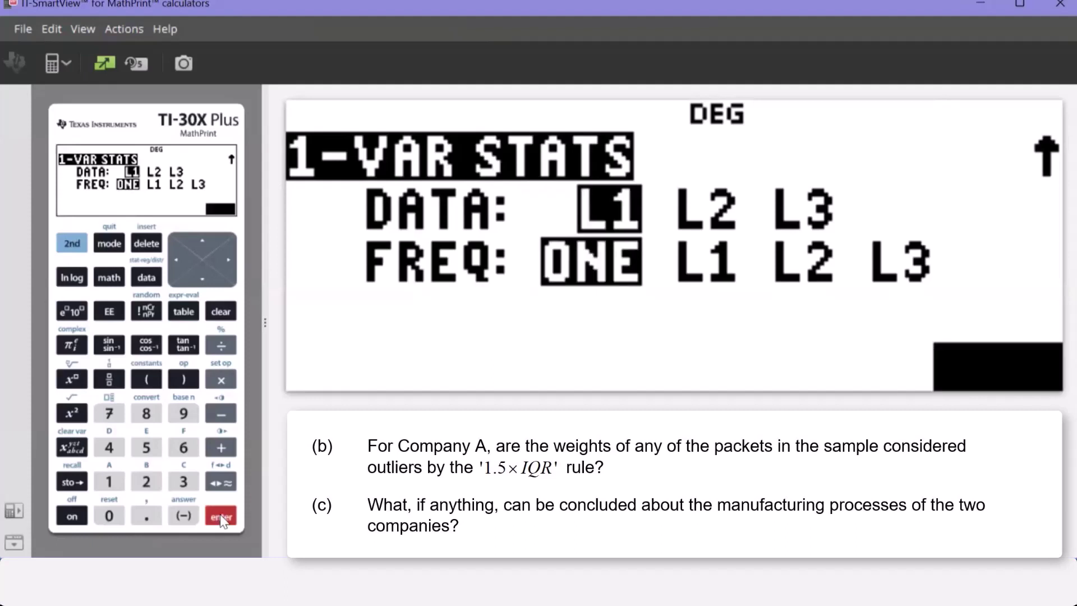
pyautogui.click(222, 519)
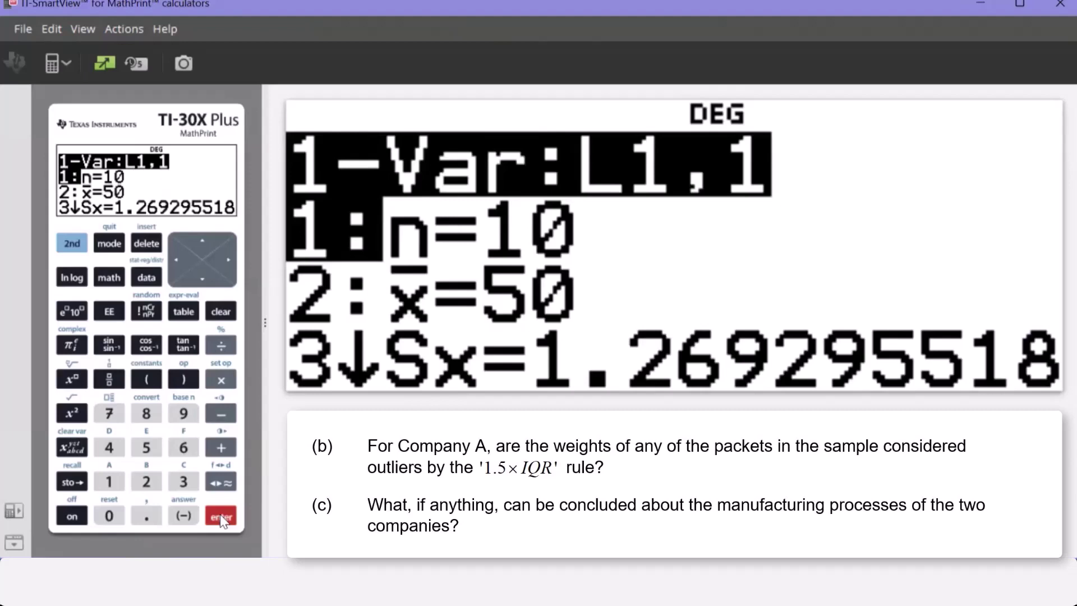
# - Begin the lower outlier limit expression by inserting Q1 from the L1 statistics and entering Q1−1 as its start
pyautogui.click(201, 243)
pyautogui.click(200, 242)
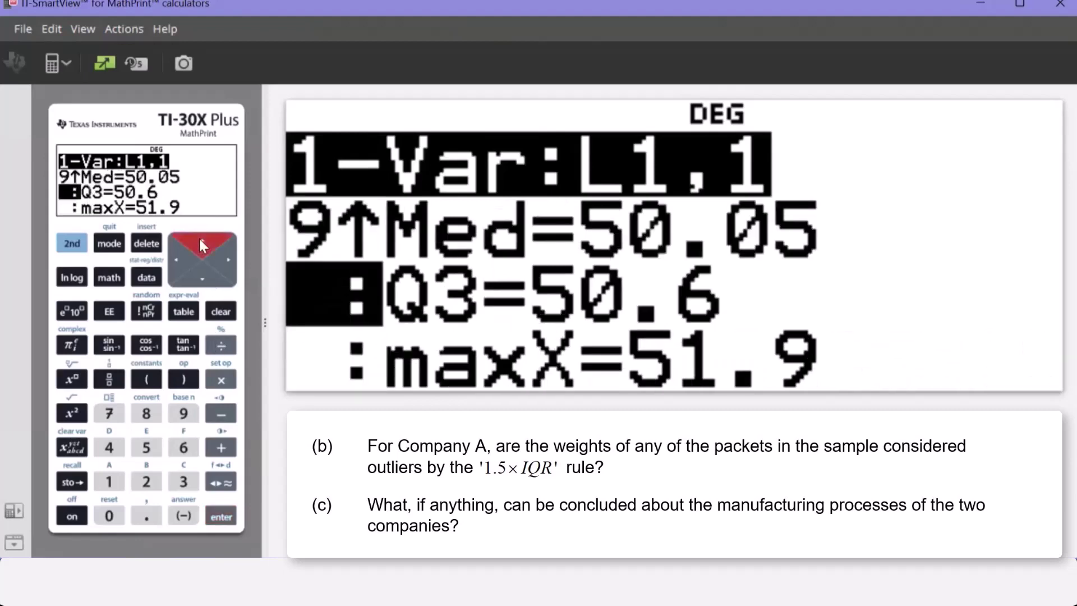
pyautogui.click(200, 243)
pyautogui.click(200, 242)
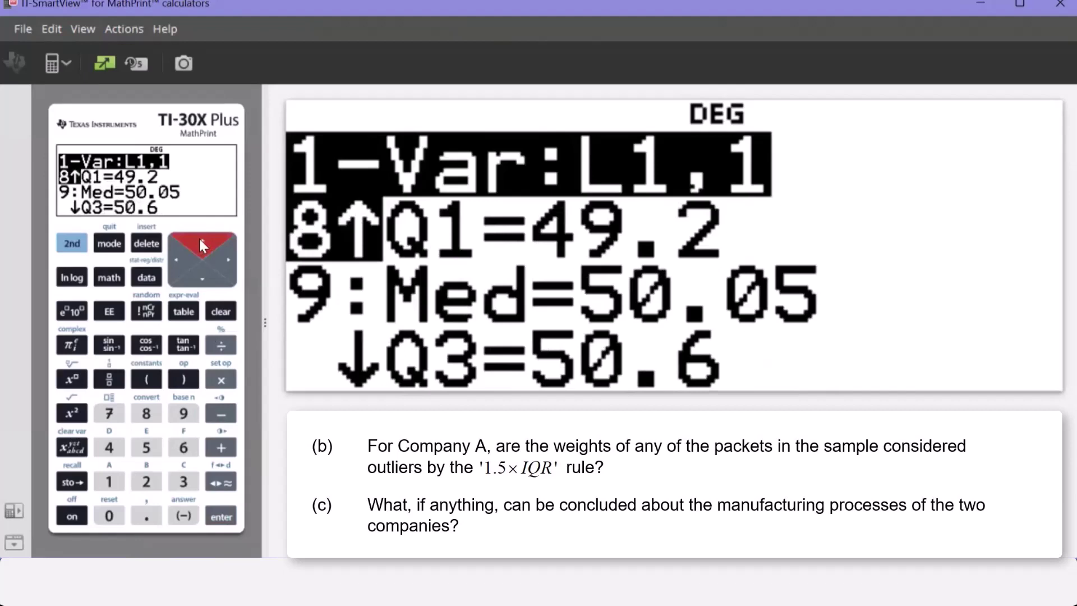
pyautogui.click(225, 517)
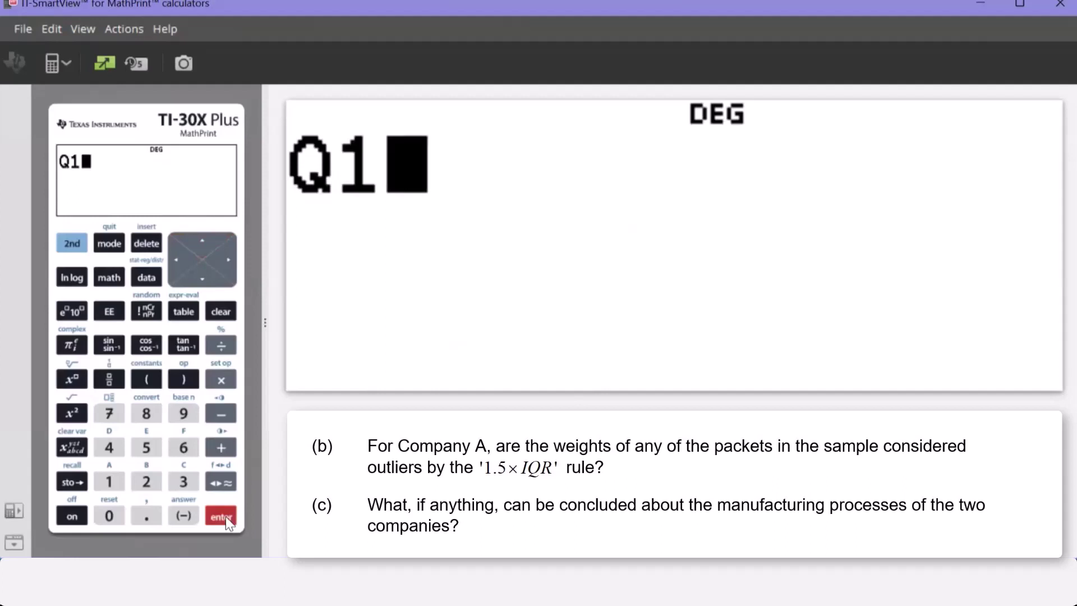
pyautogui.click(221, 417)
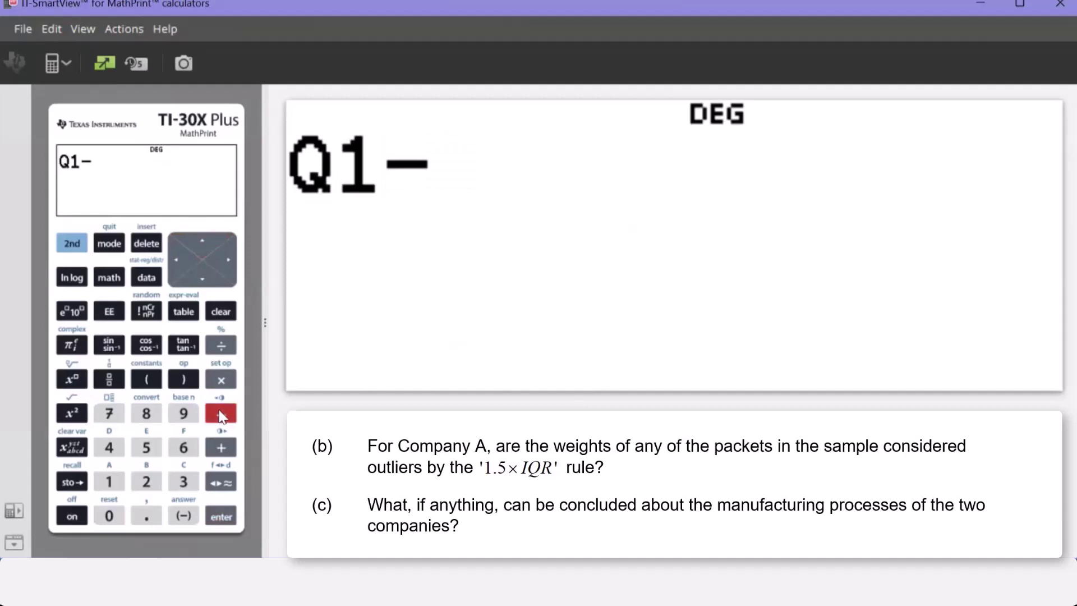
pyautogui.click(110, 480)
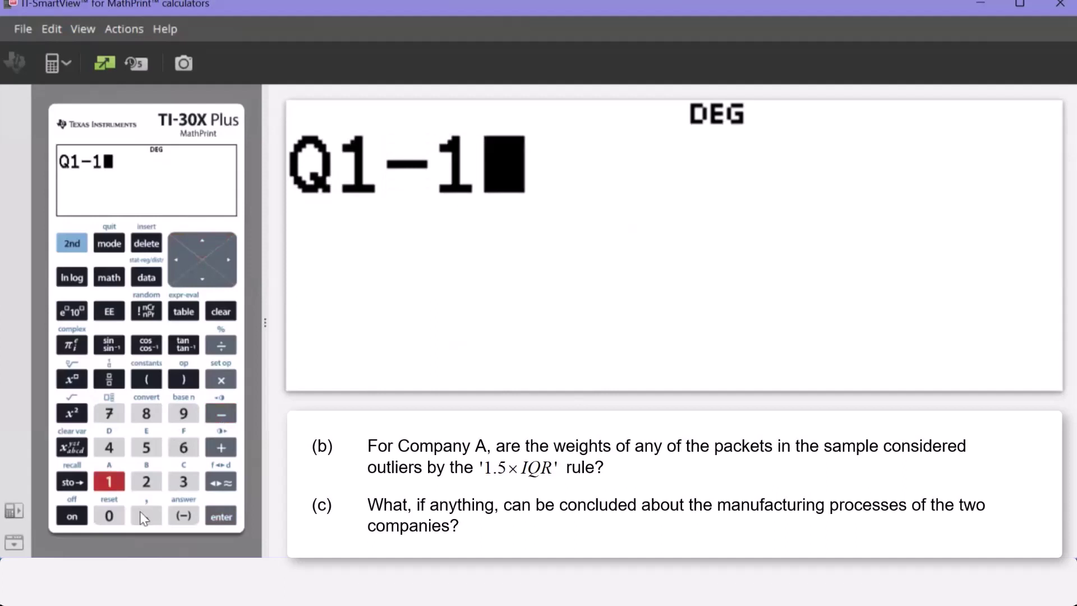
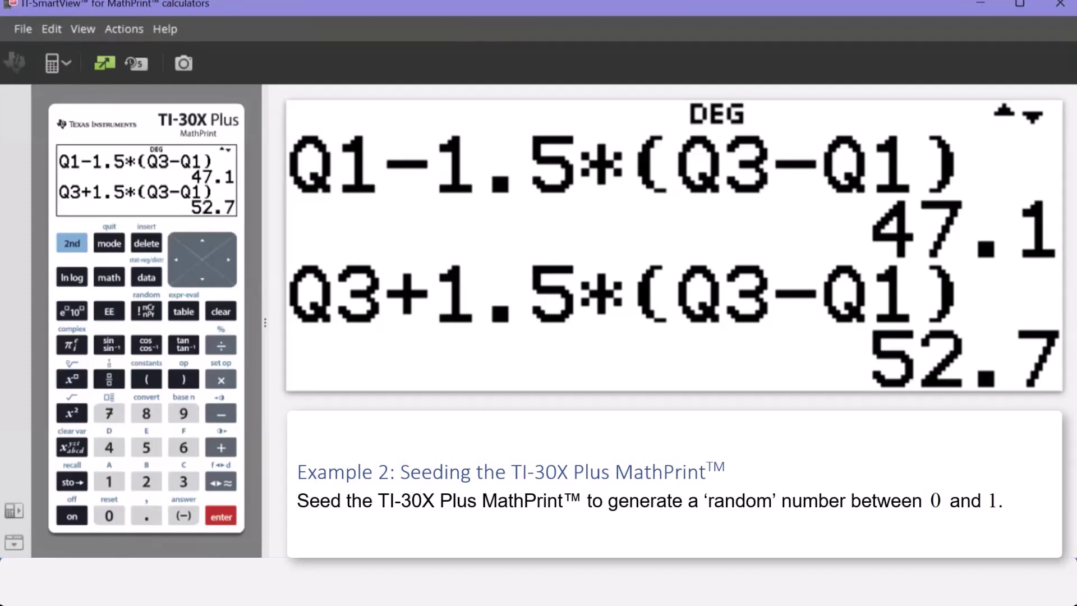
# - Clear the home screen and seed the random number generator by storing 4 to rand
pyautogui.click(220, 313)
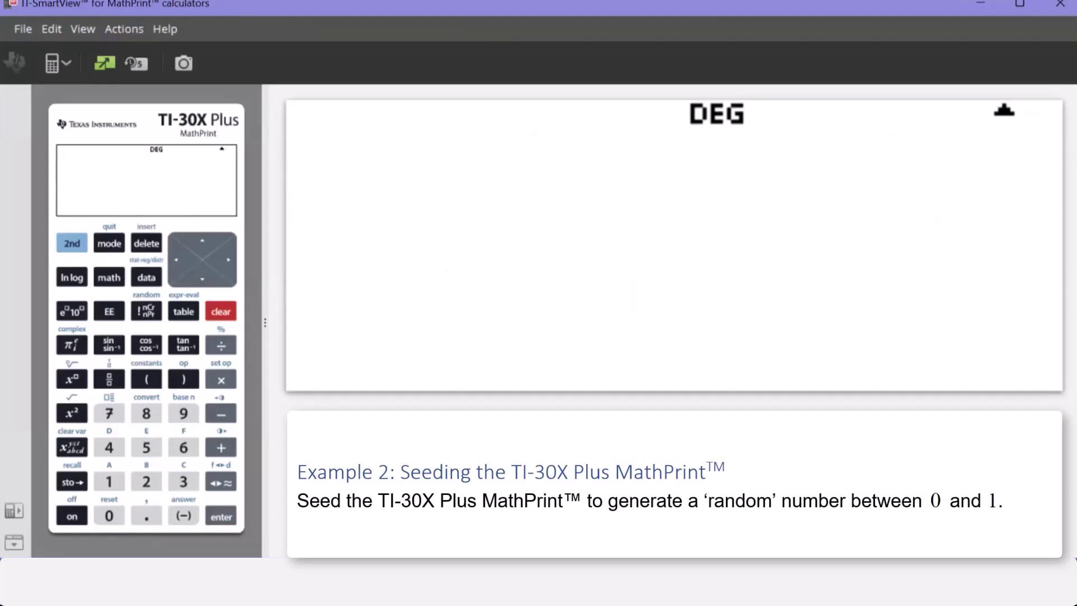
pyautogui.click(110, 449)
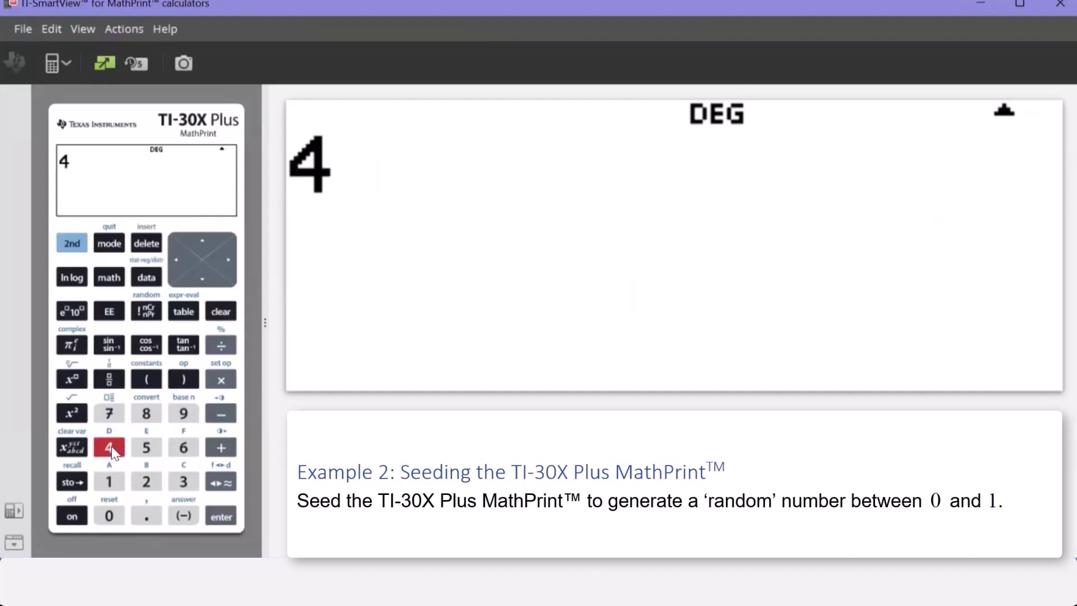
pyautogui.click(73, 484)
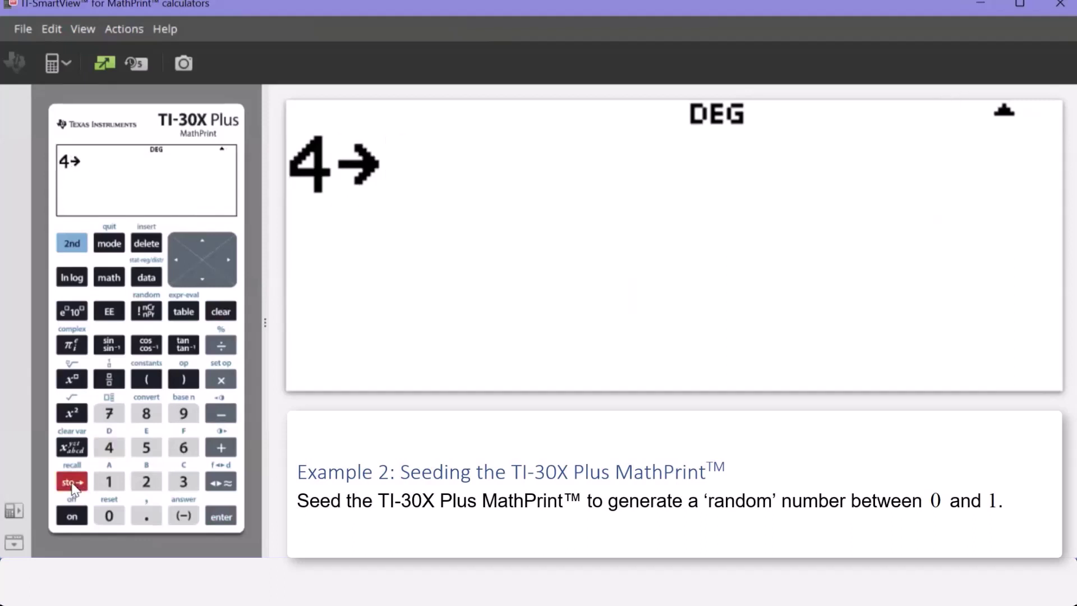
pyautogui.click(79, 247)
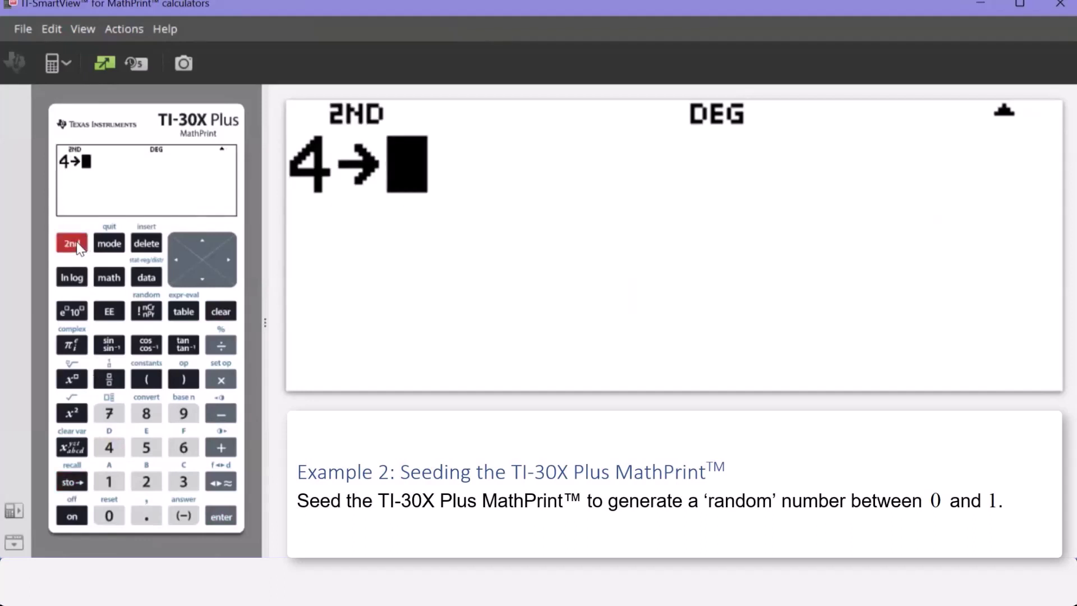
pyautogui.click(147, 311)
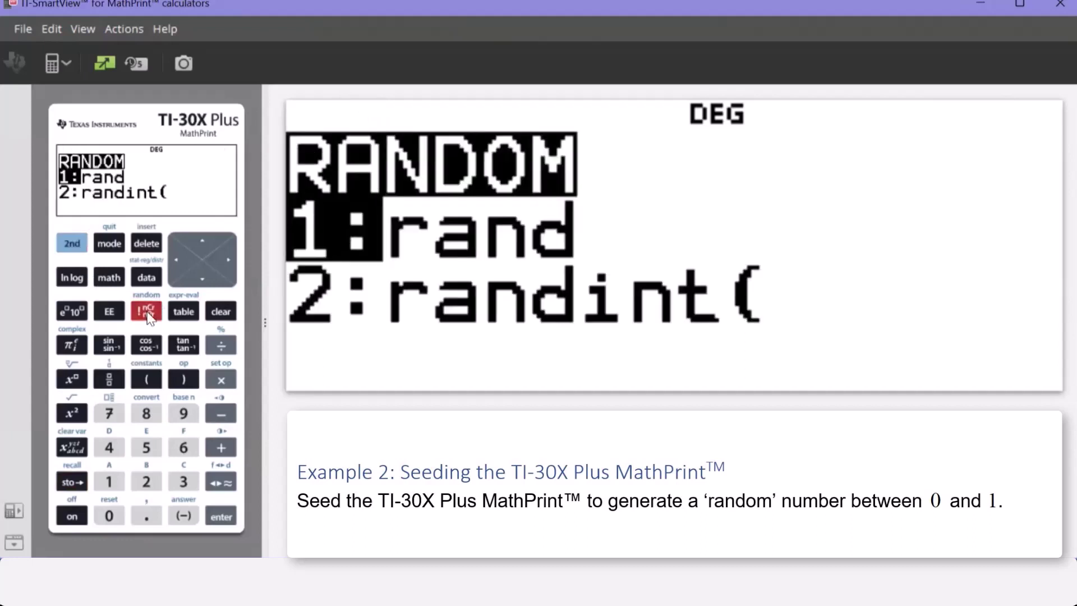
pyautogui.click(111, 484)
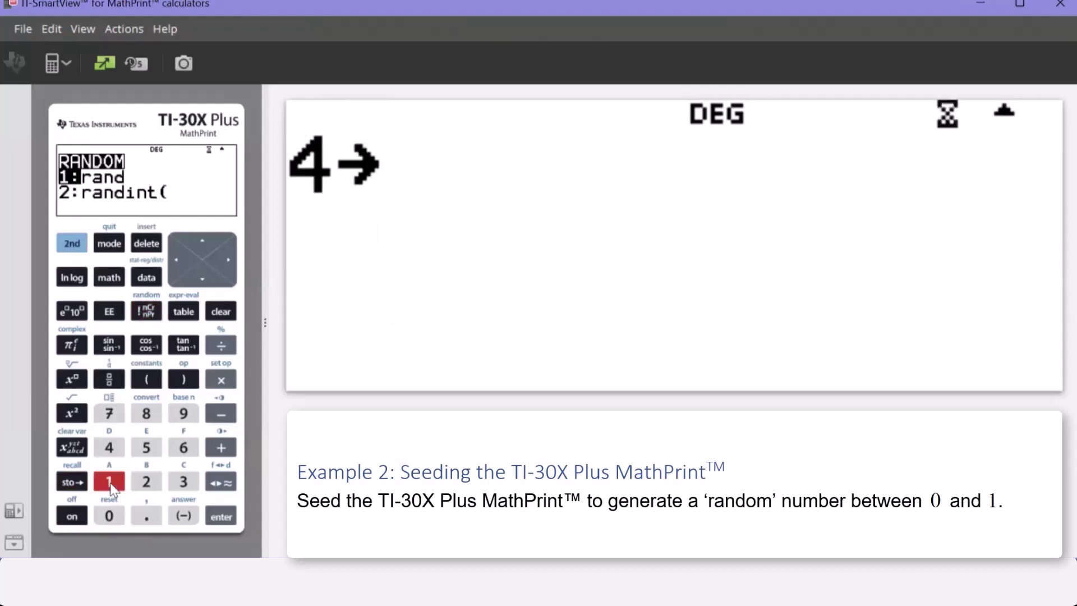
pyautogui.click(231, 519)
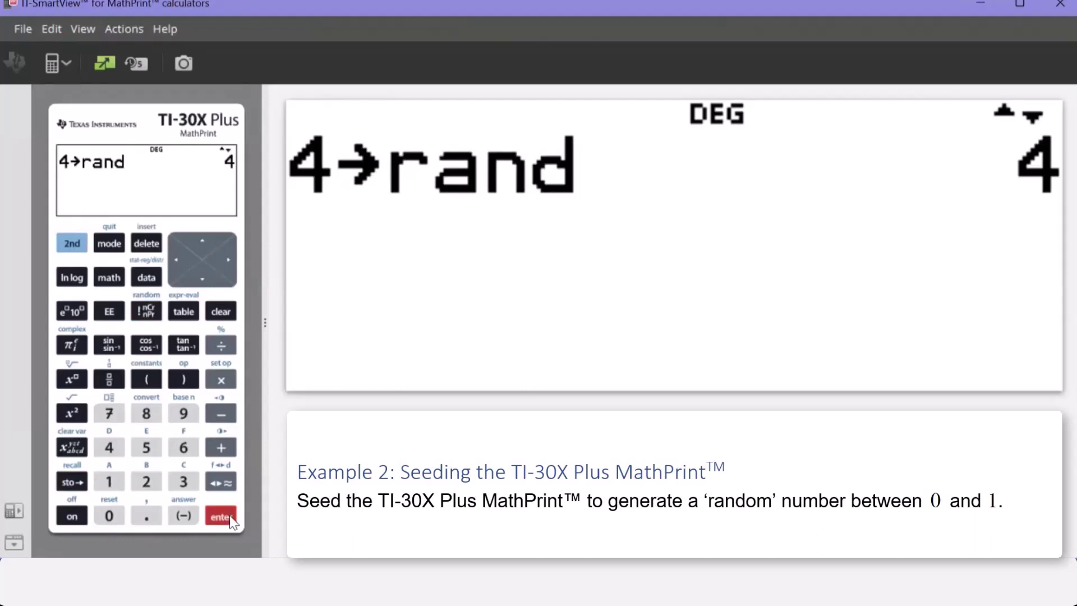
# - Generate five random numbers between 0 and 1 with the rand function
pyautogui.click(71, 247)
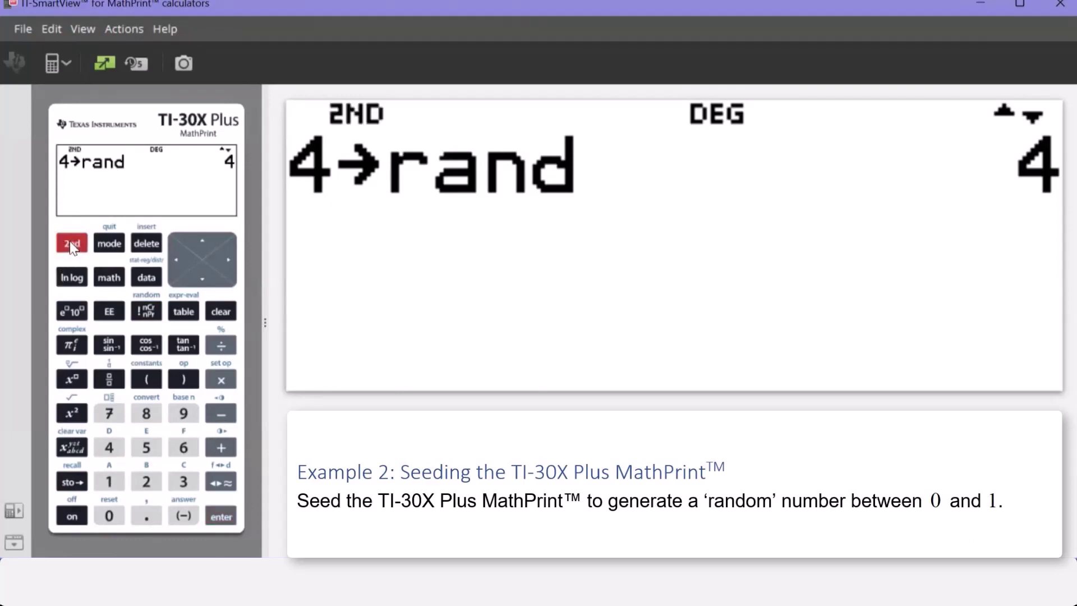
pyautogui.click(147, 312)
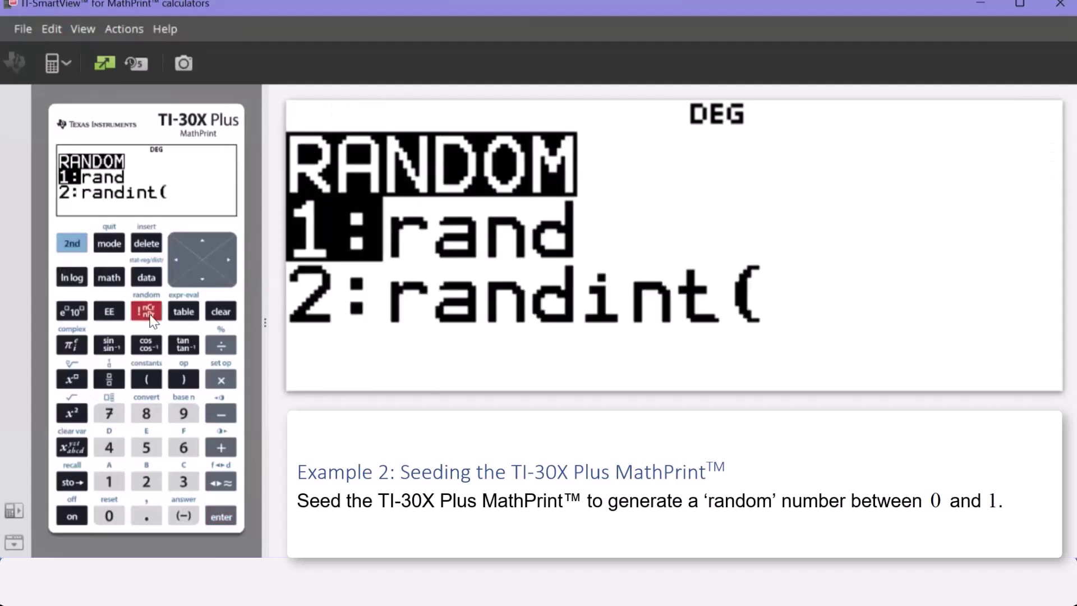
pyautogui.click(223, 518)
pyautogui.click(224, 518)
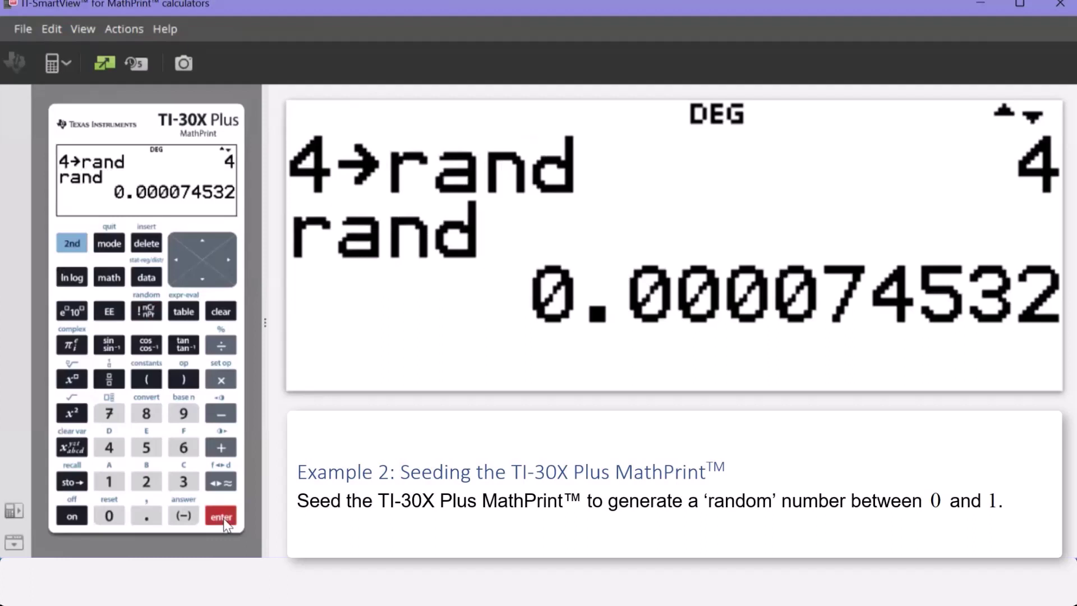
pyautogui.click(223, 518)
pyautogui.click(223, 518)
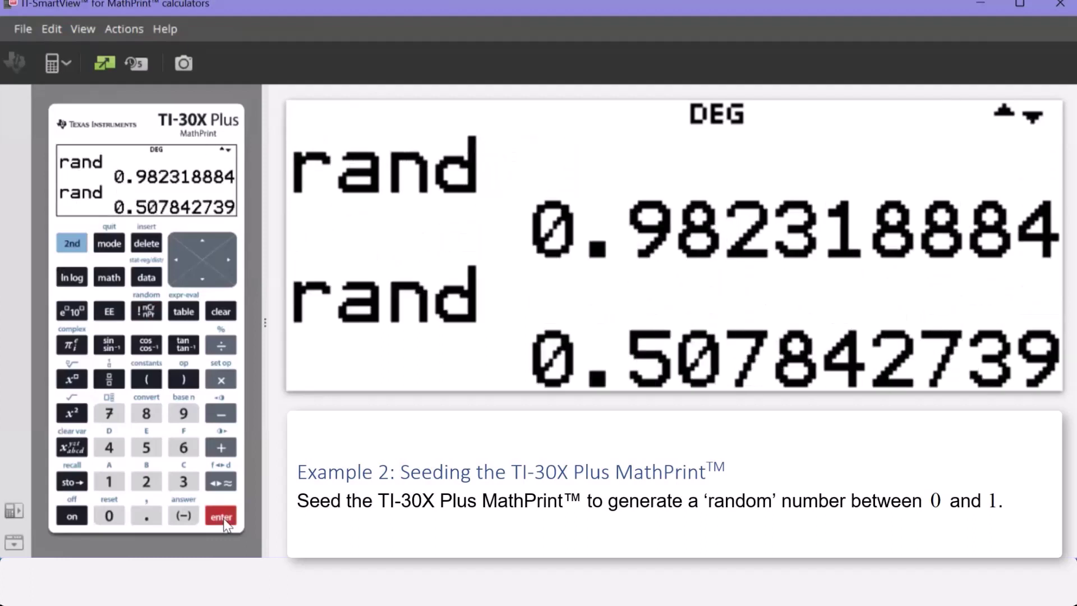
pyautogui.click(223, 517)
pyautogui.click(224, 518)
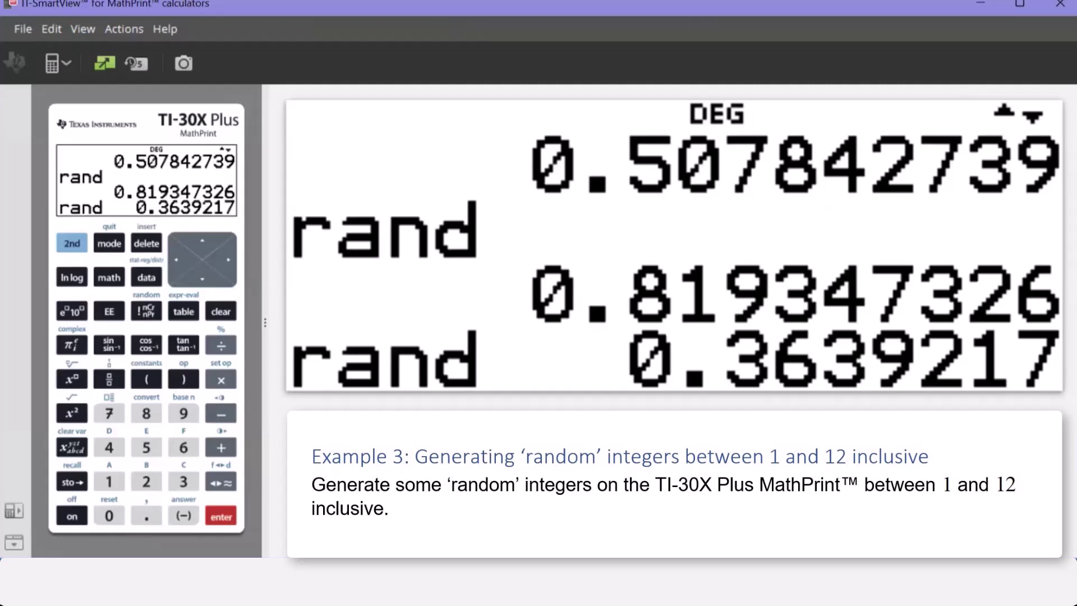
# - Clear the home screen and enter the expression randint(1,12)
pyautogui.click(223, 312)
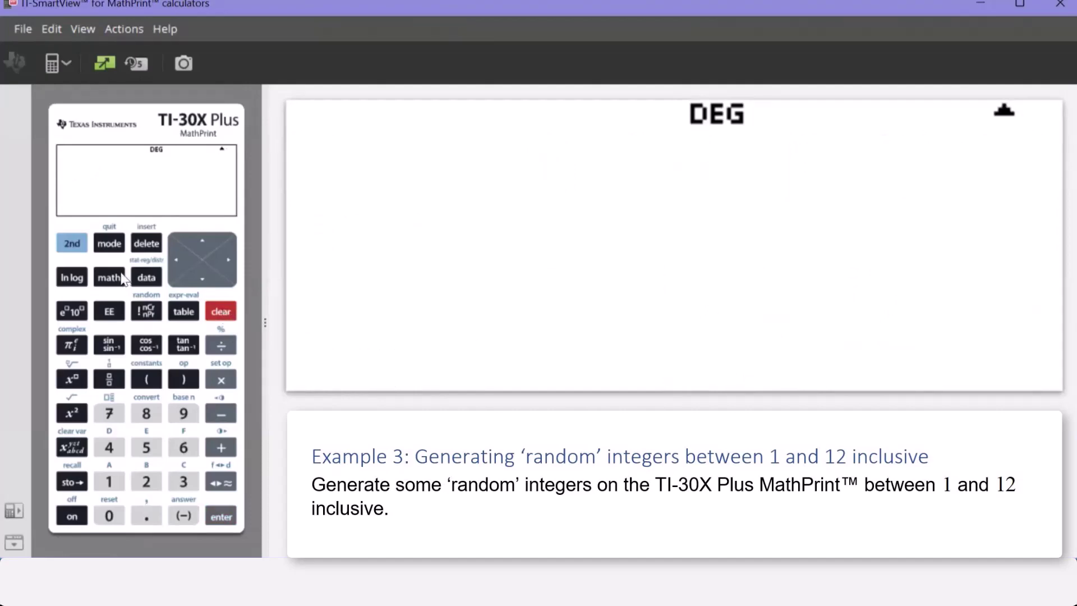
pyautogui.click(72, 244)
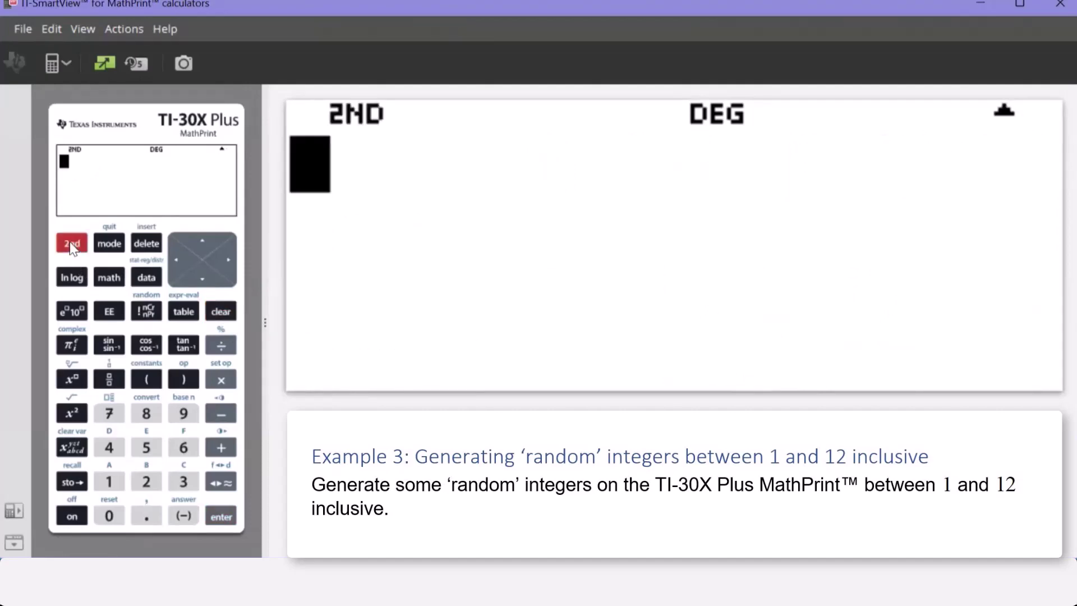
pyautogui.click(149, 312)
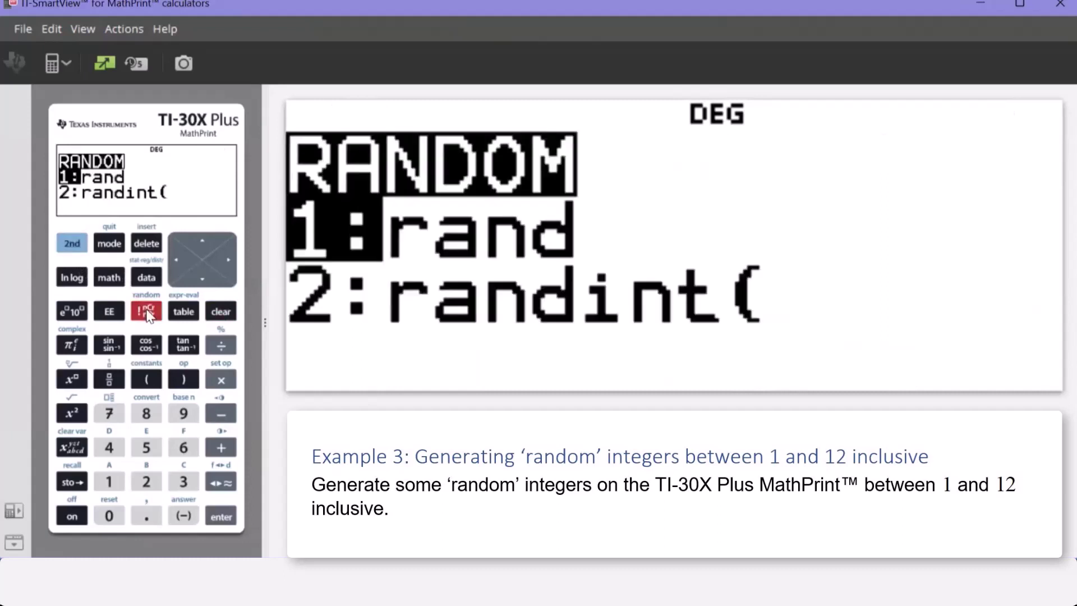
pyautogui.click(146, 483)
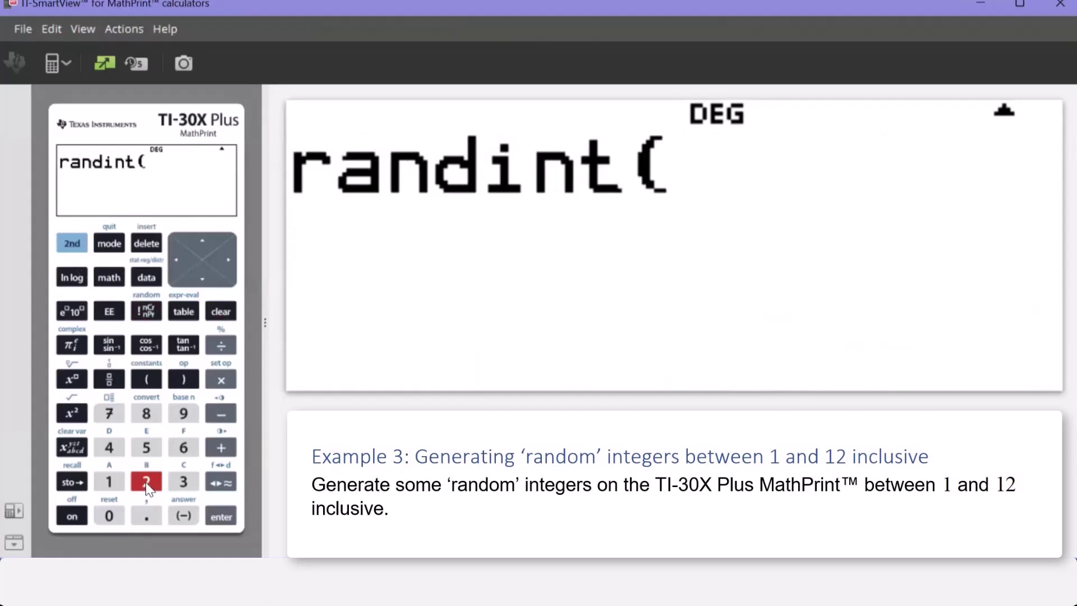
pyautogui.click(109, 483)
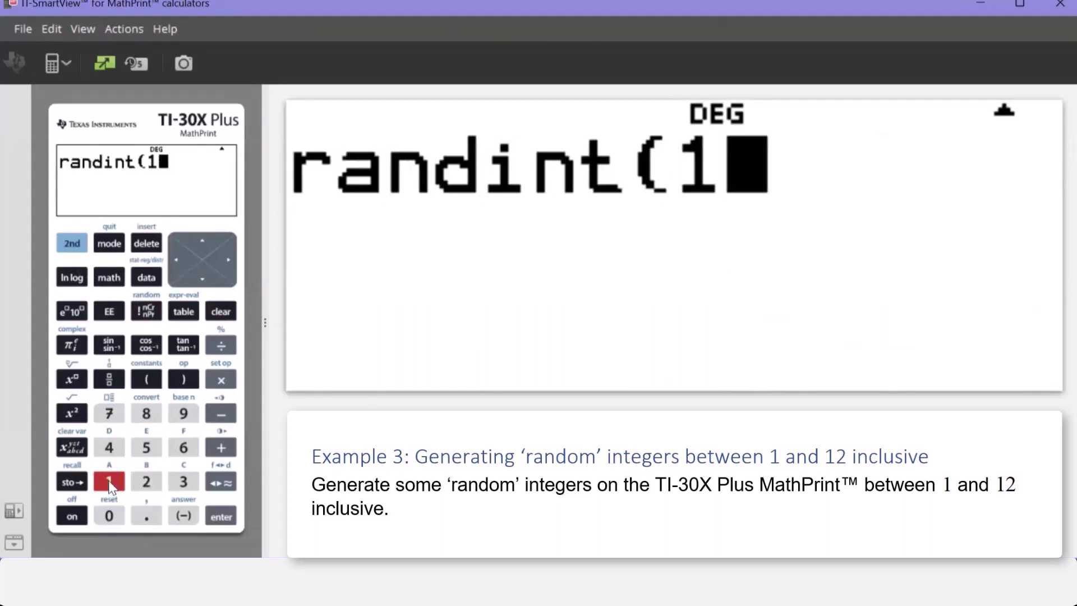
pyautogui.click(72, 243)
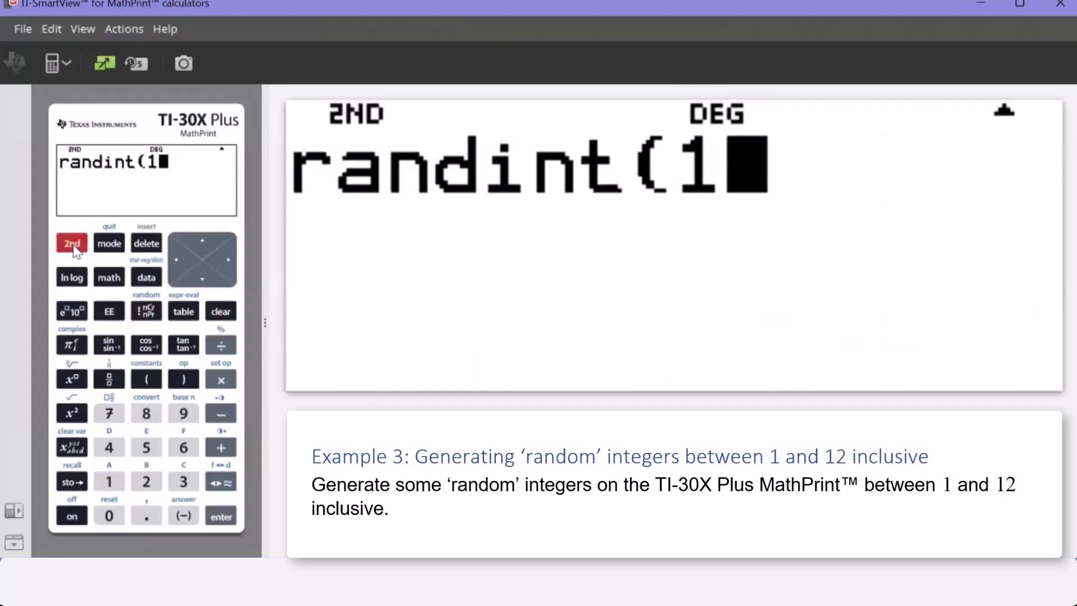
pyautogui.click(147, 518)
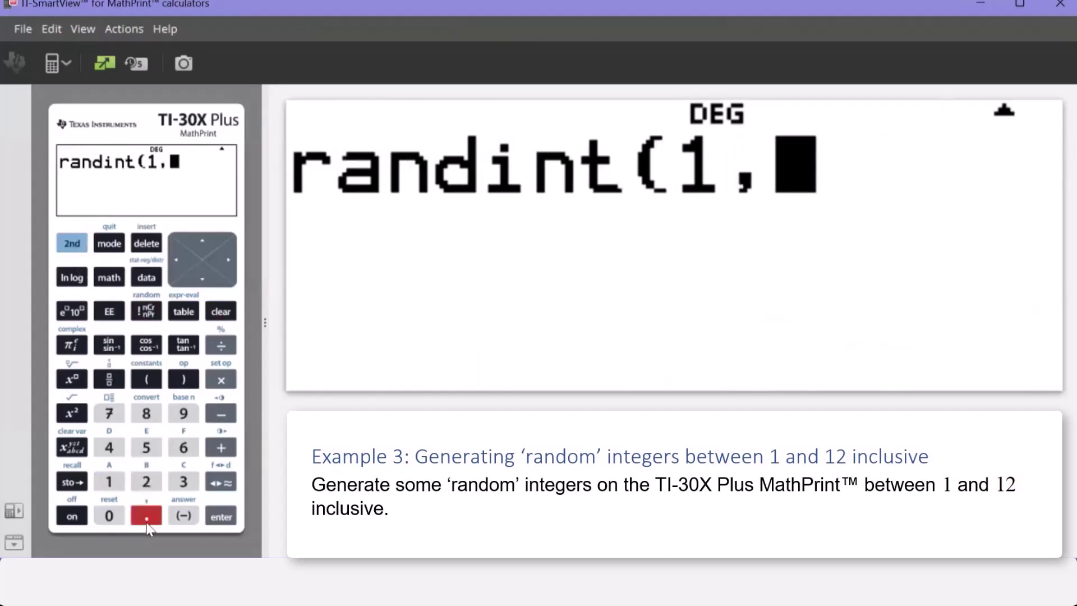
pyautogui.click(108, 481)
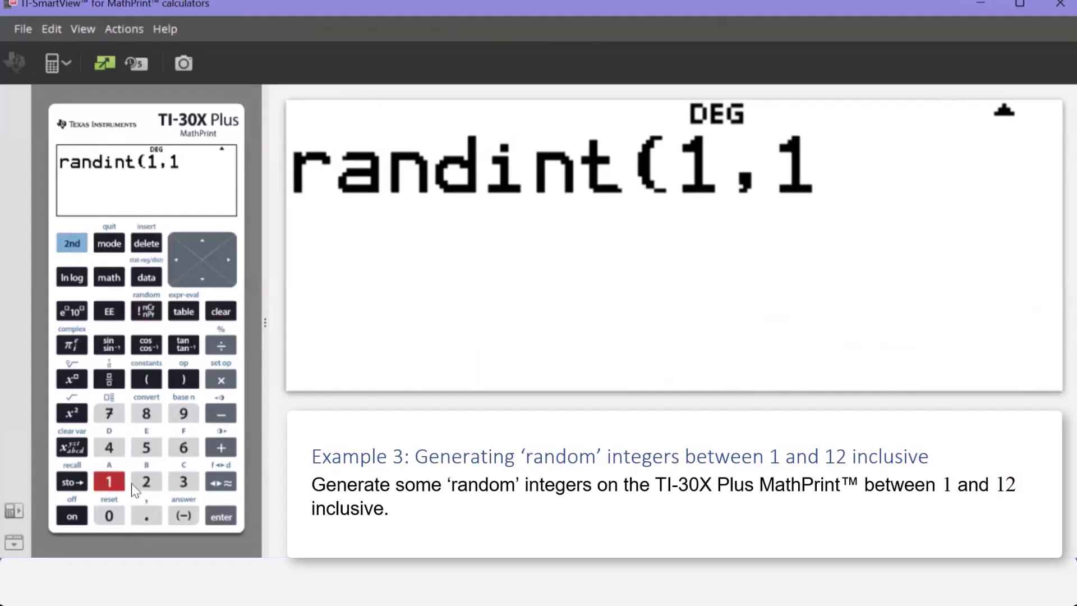
pyautogui.click(145, 484)
pyautogui.click(183, 379)
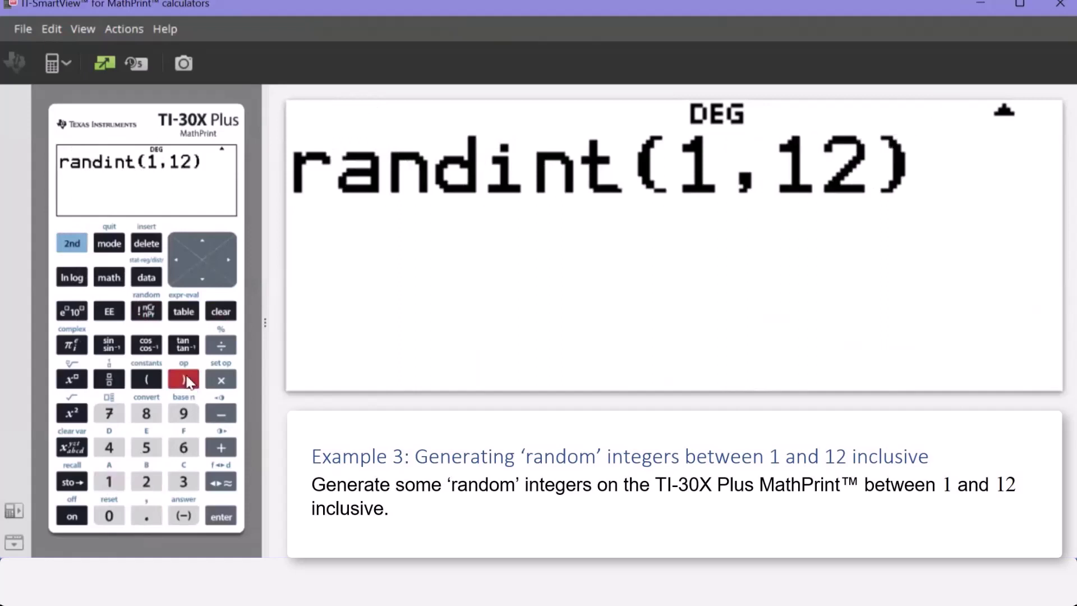
# - Generate six random integers between 1 and 12 by evaluating randint(1,12) repeatedly
pyautogui.click(222, 520)
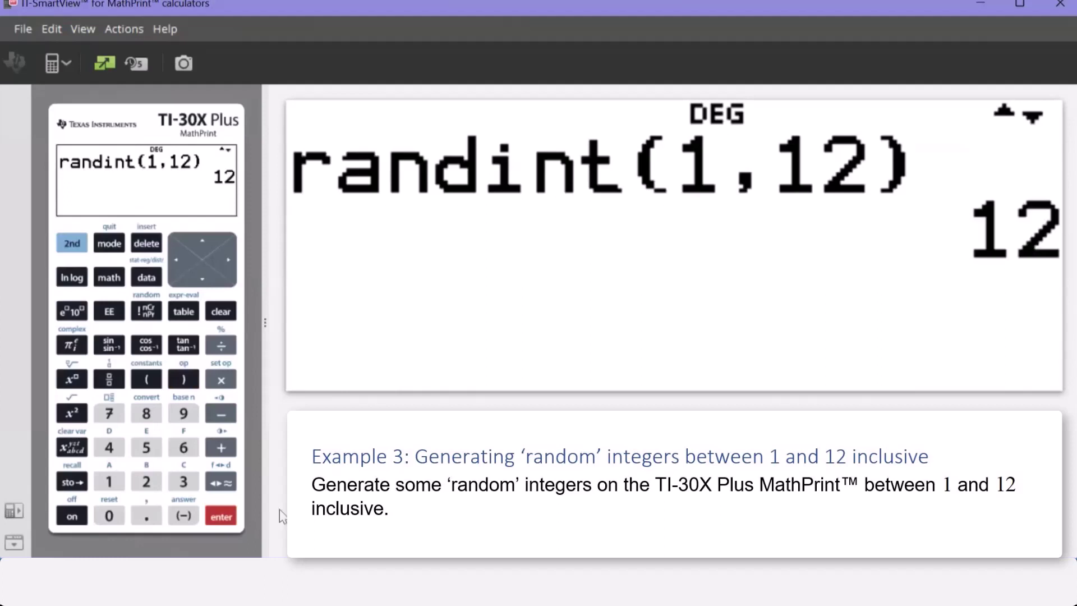
pyautogui.click(225, 518)
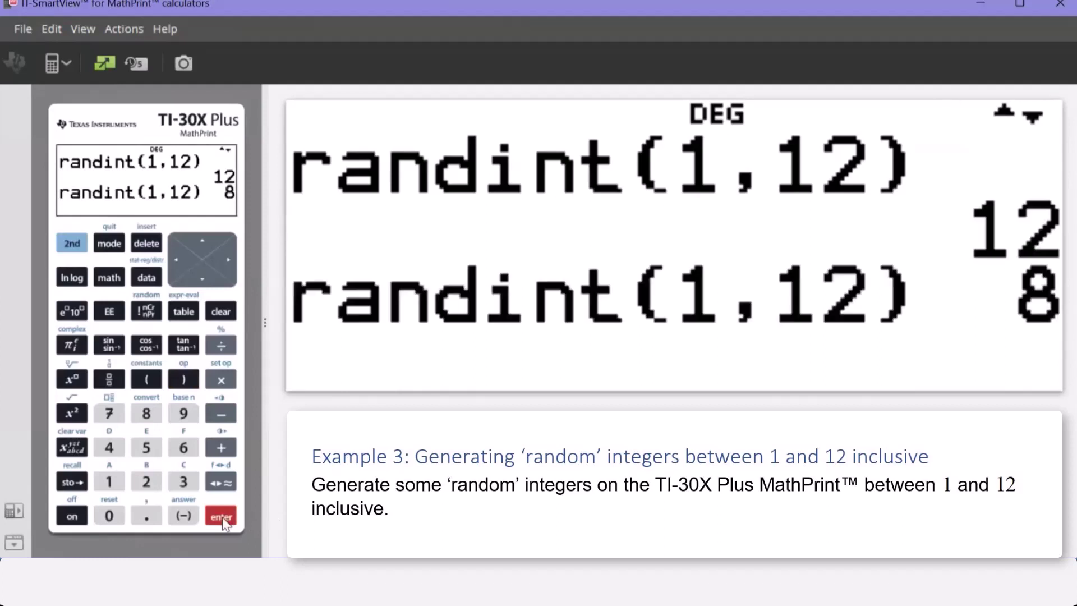
pyautogui.click(224, 517)
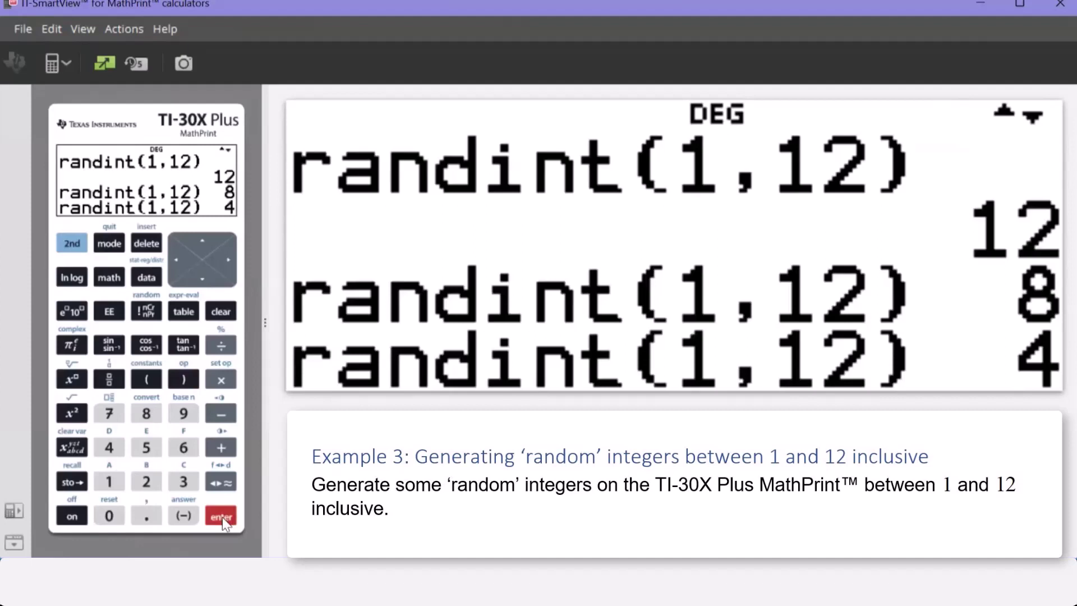
pyautogui.click(222, 517)
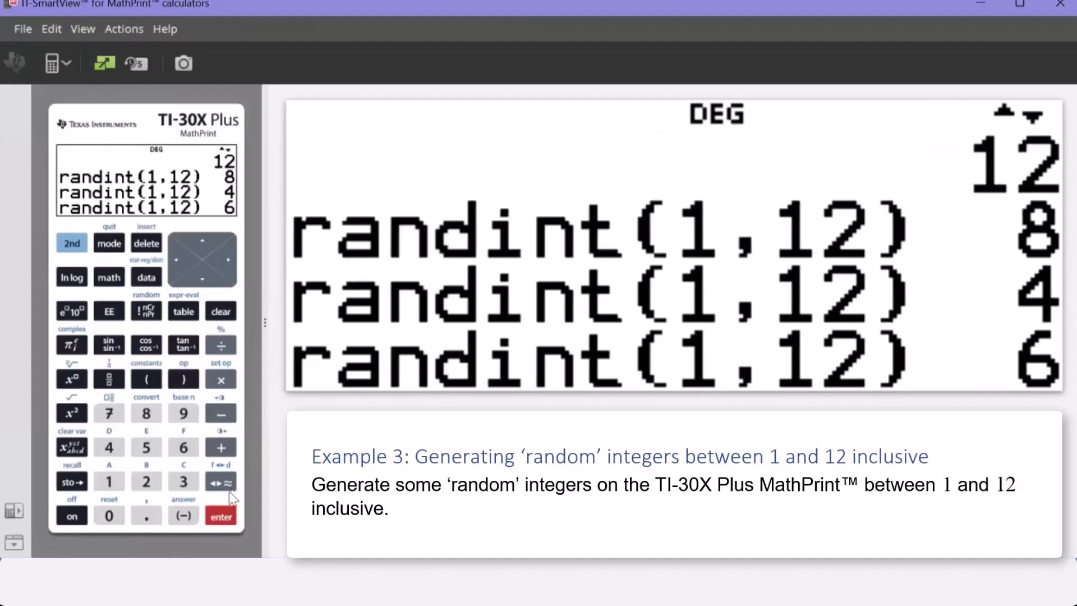
pyautogui.click(227, 517)
pyautogui.click(227, 517)
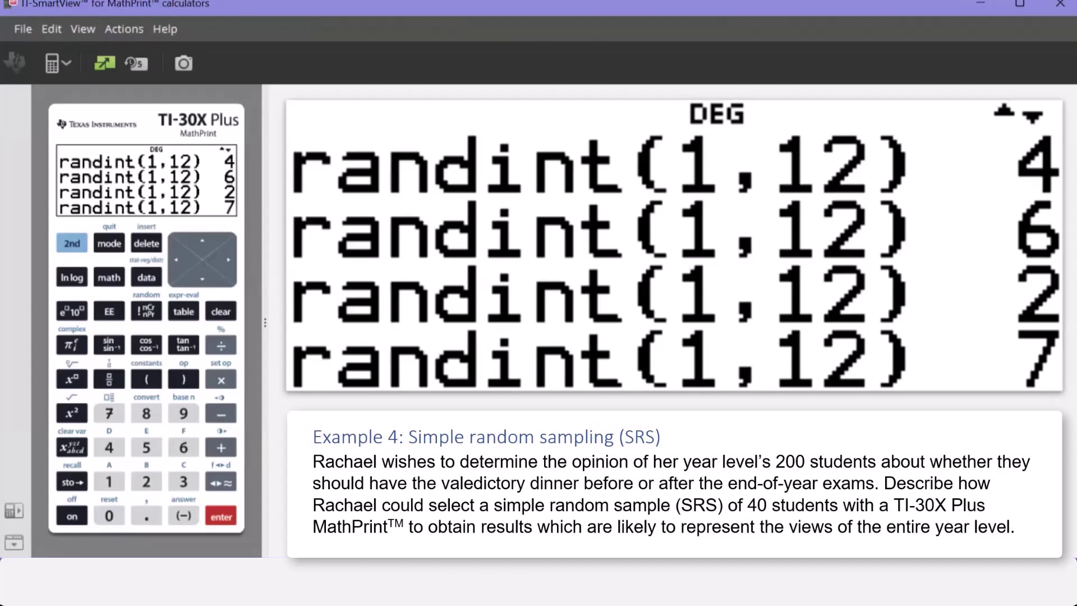
# - Clear the home screen and empty all the data lists with Clear ALL
pyautogui.click(220, 316)
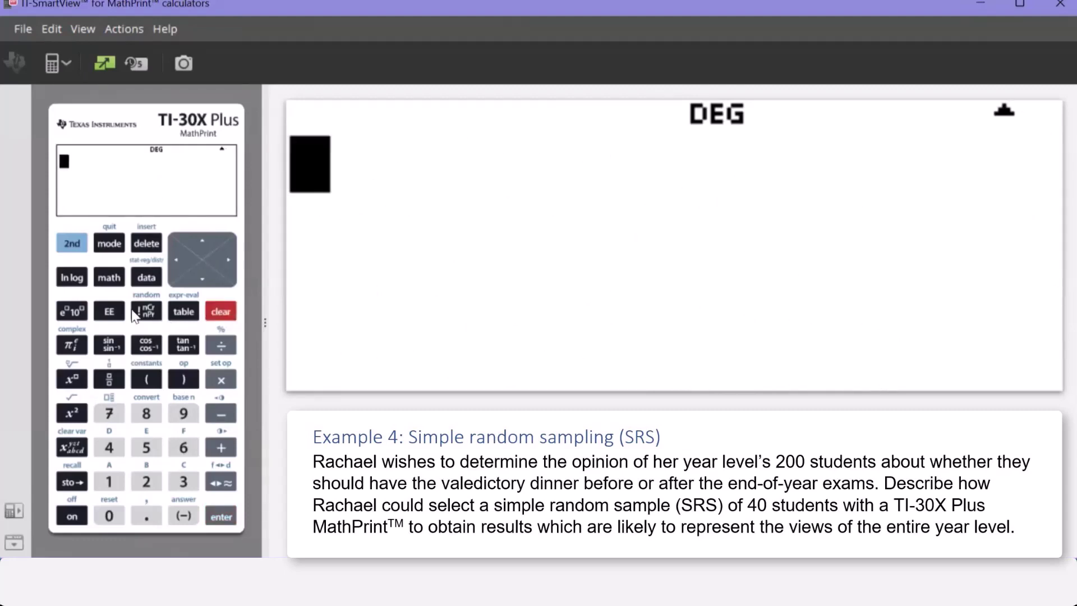
pyautogui.click(146, 278)
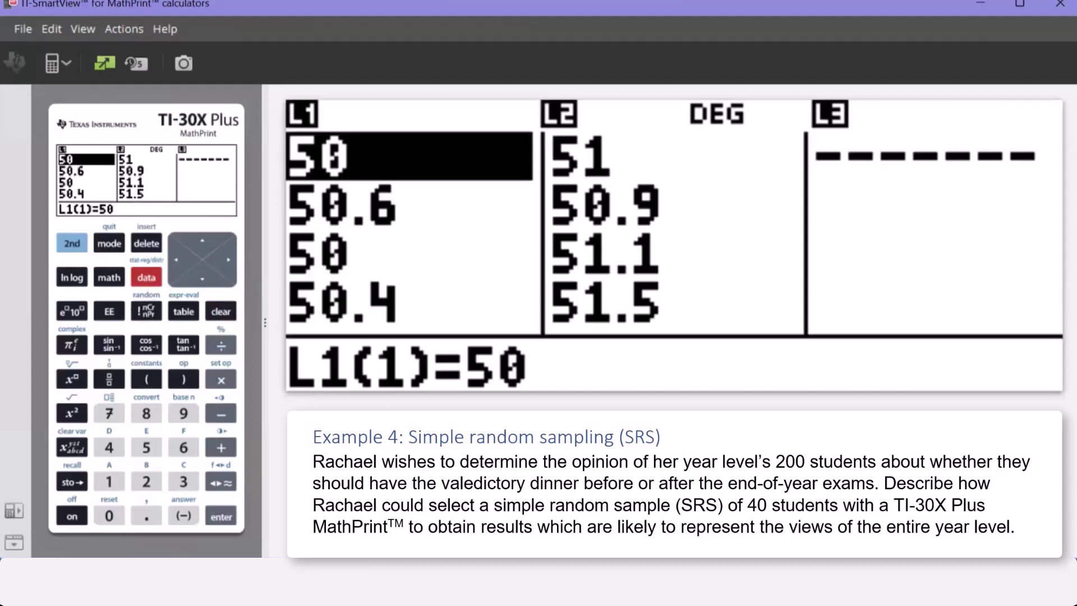
pyautogui.click(146, 277)
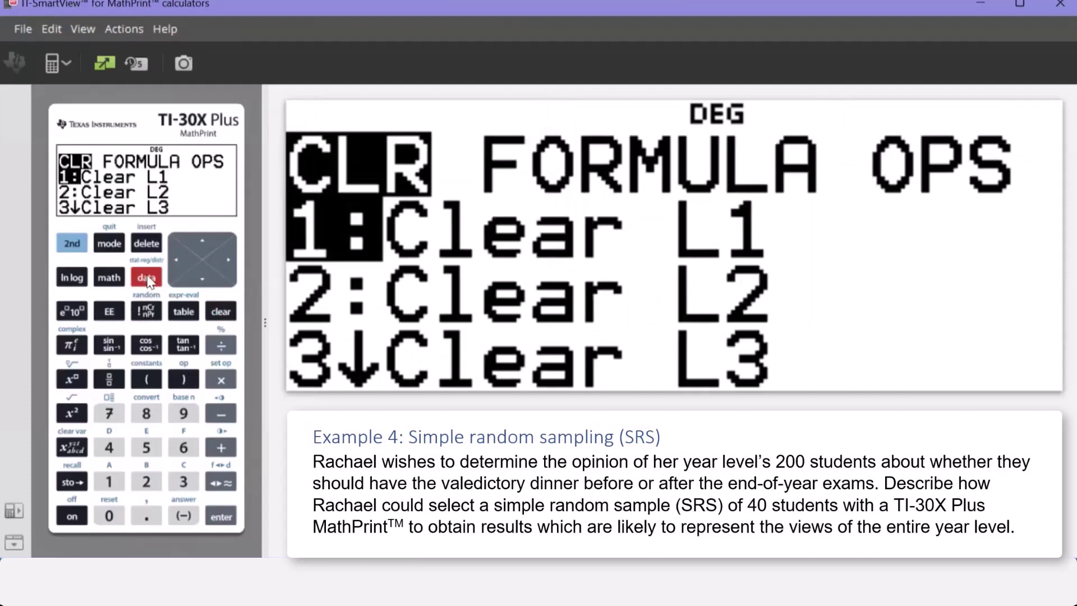
pyautogui.click(203, 281)
pyautogui.click(204, 283)
pyautogui.click(205, 283)
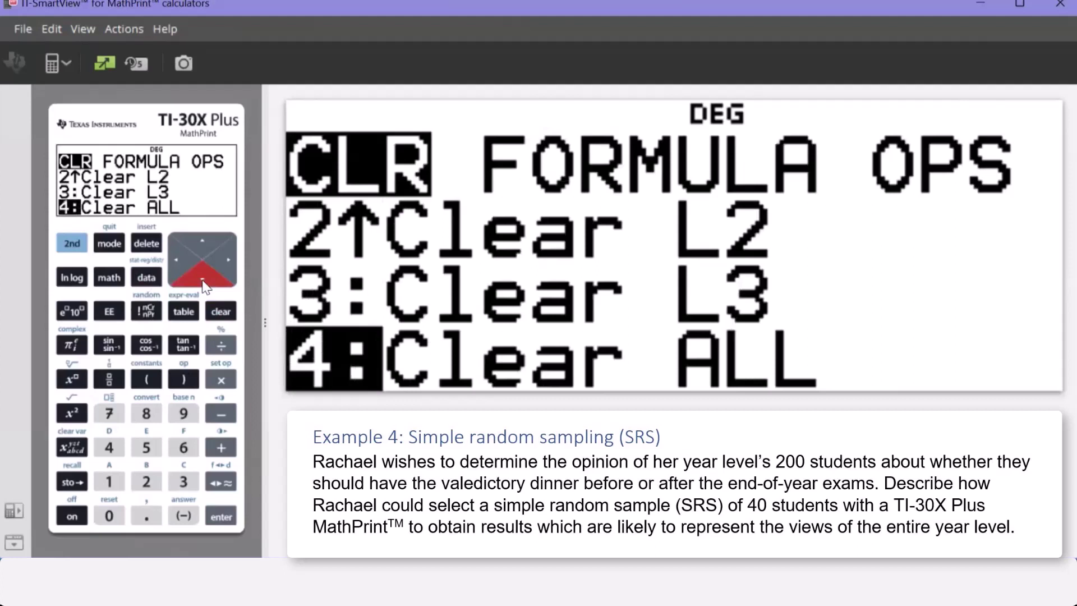
pyautogui.click(224, 519)
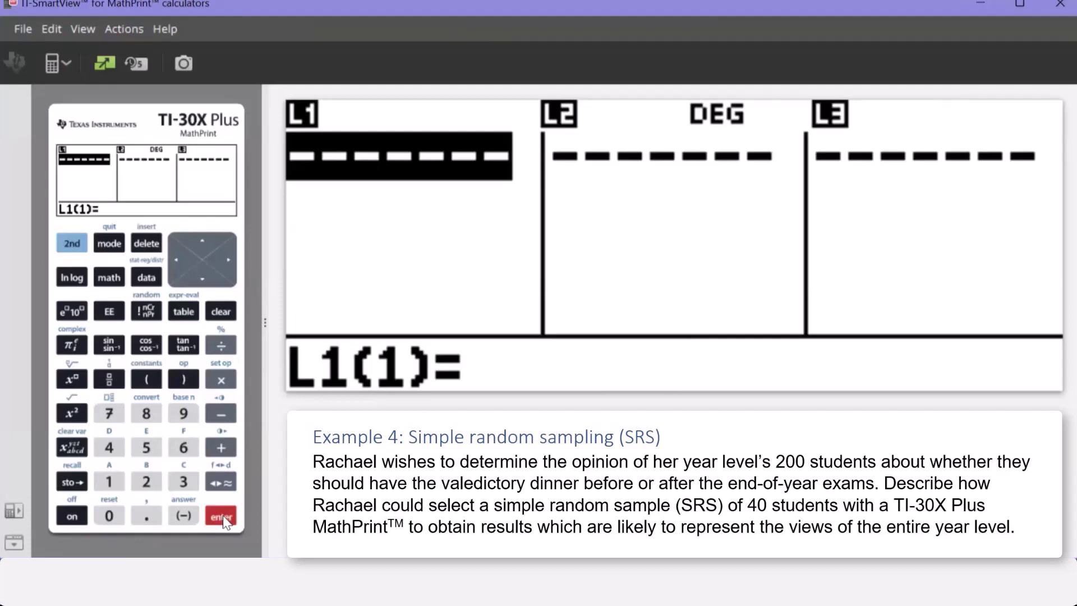
# - Start a Sequence fill from the list operations with L1 as the list to fill
pyautogui.click(146, 277)
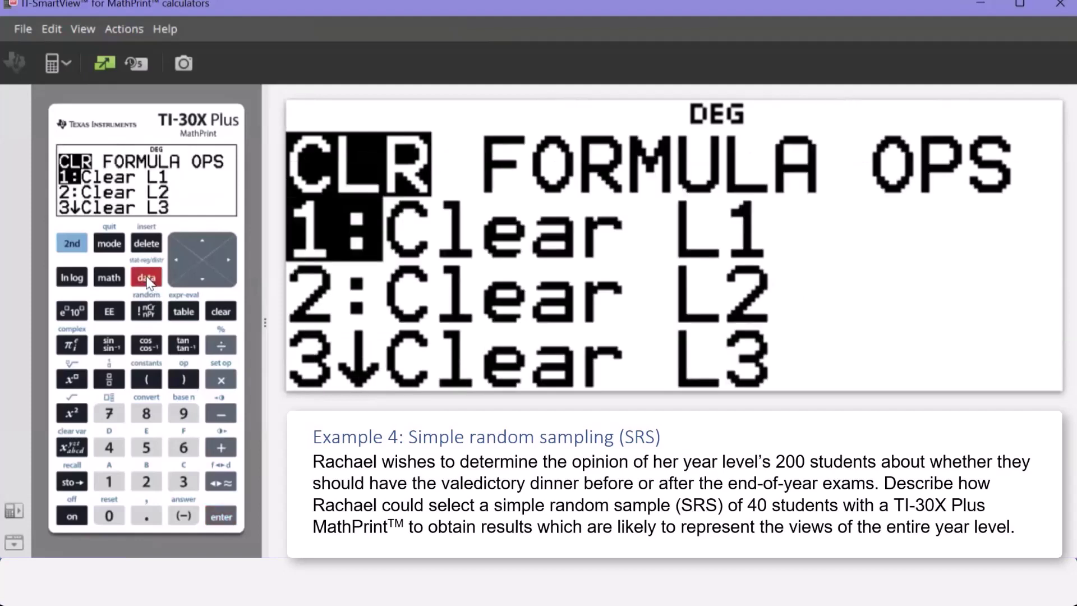
pyautogui.click(175, 259)
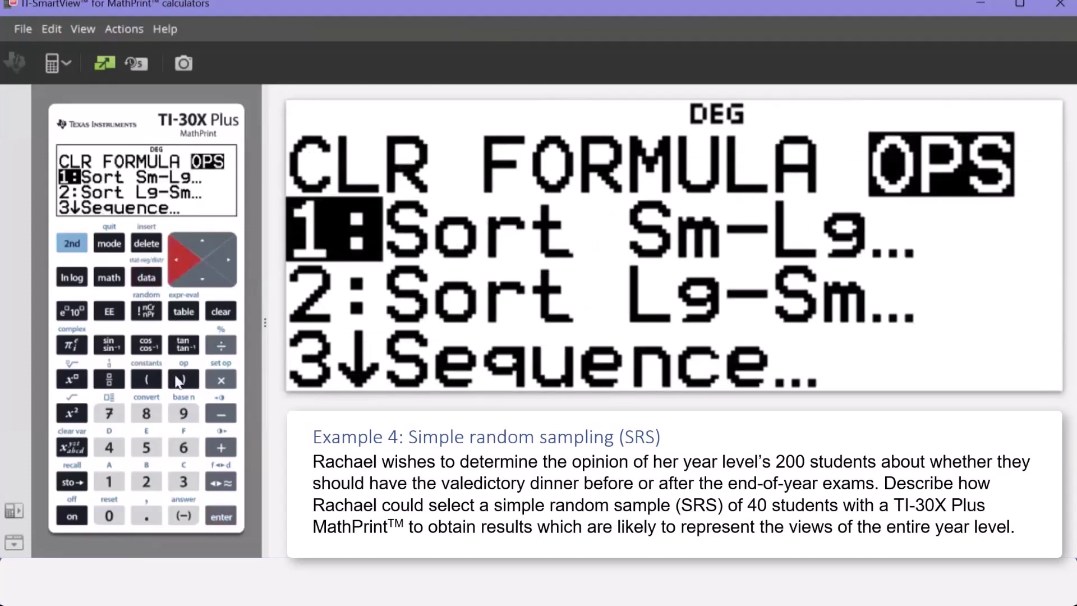
pyautogui.click(186, 486)
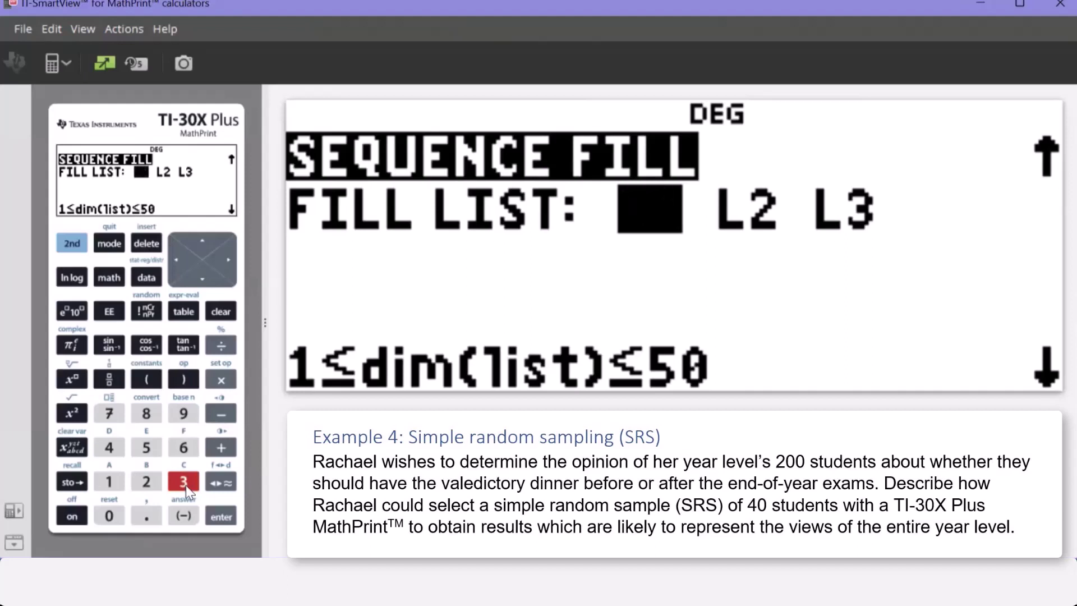
pyautogui.click(221, 517)
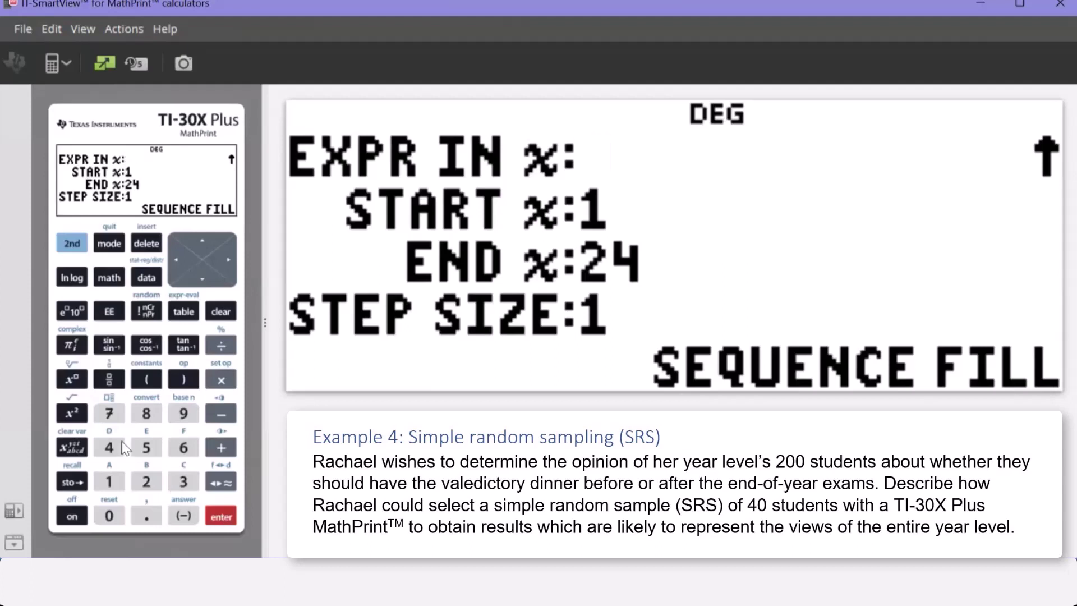
# - Enter randint(1,200) as the expression in x for the sequence fill
pyautogui.click(71, 243)
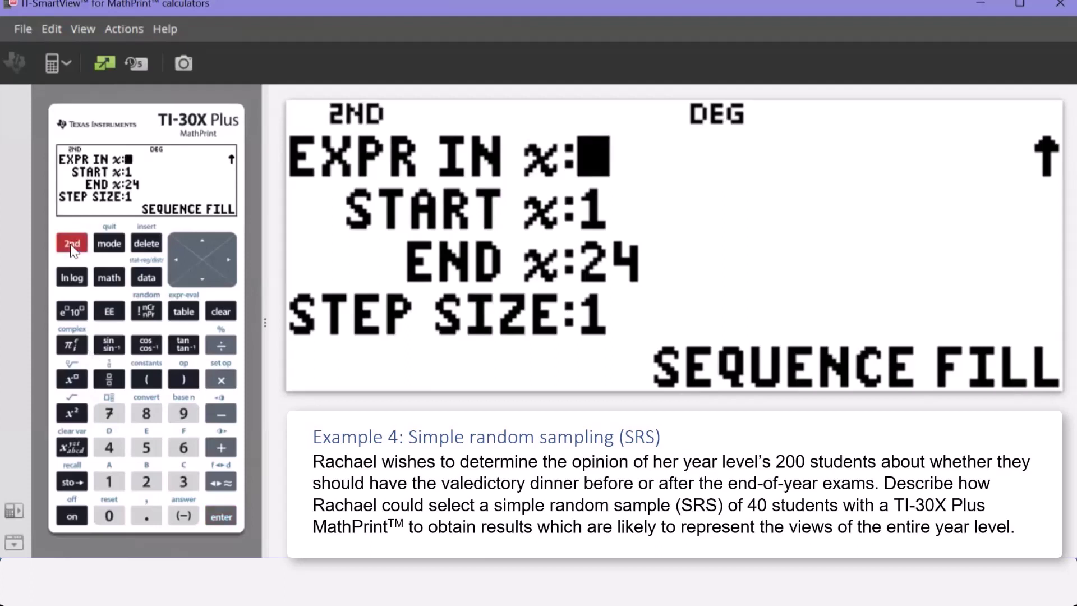
pyautogui.click(146, 313)
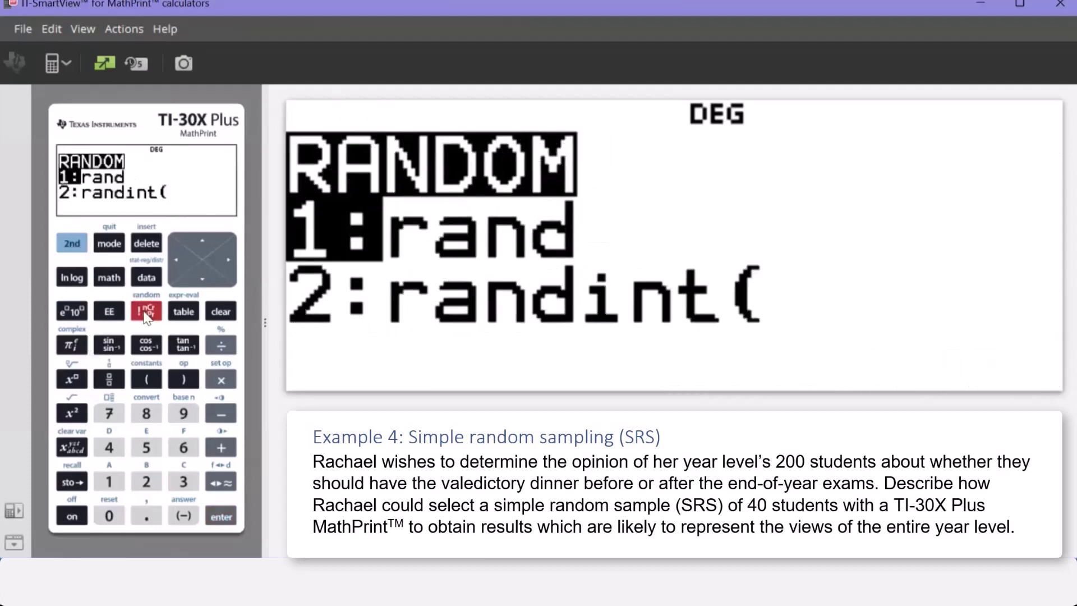
pyautogui.click(147, 483)
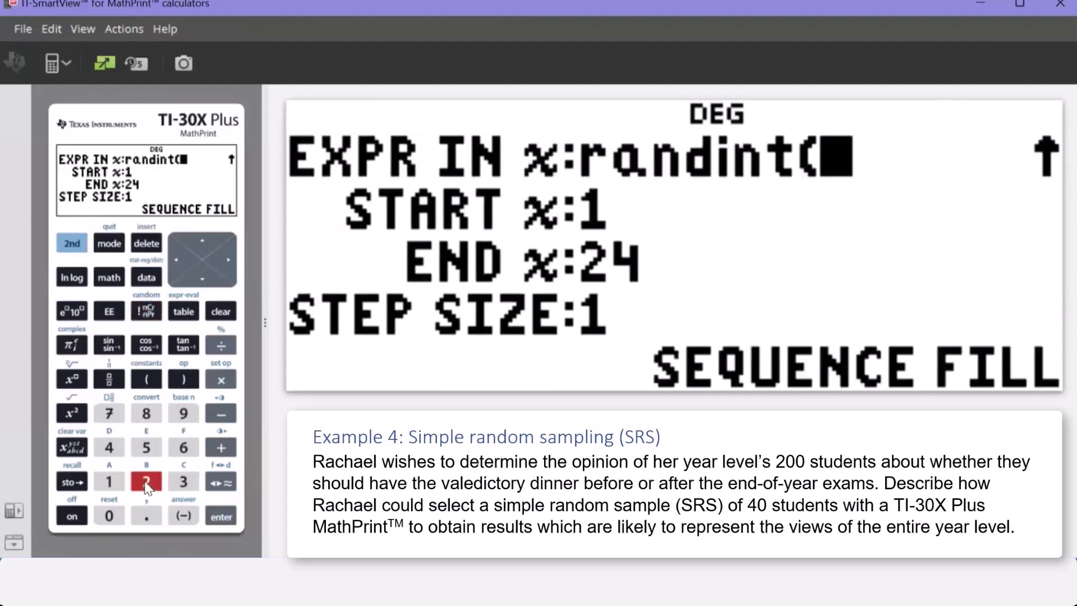
pyautogui.click(109, 483)
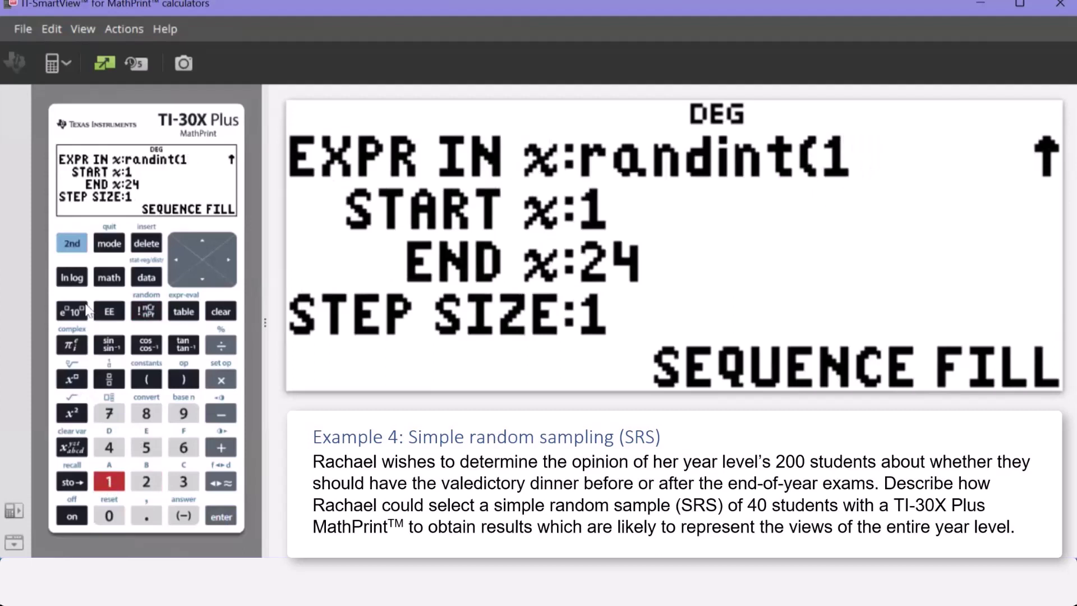
pyautogui.click(72, 247)
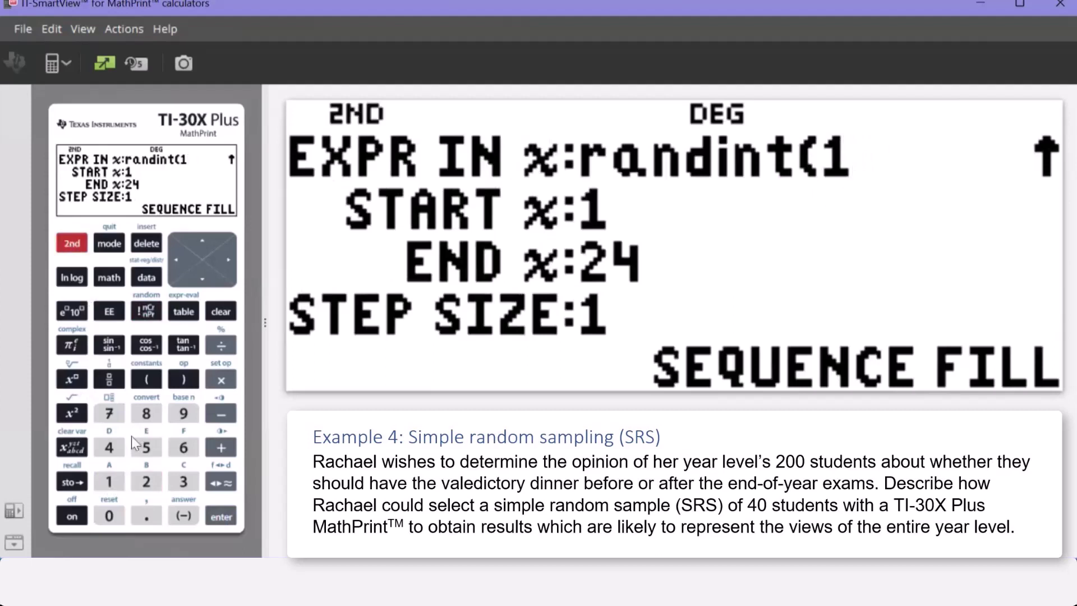
pyautogui.click(147, 516)
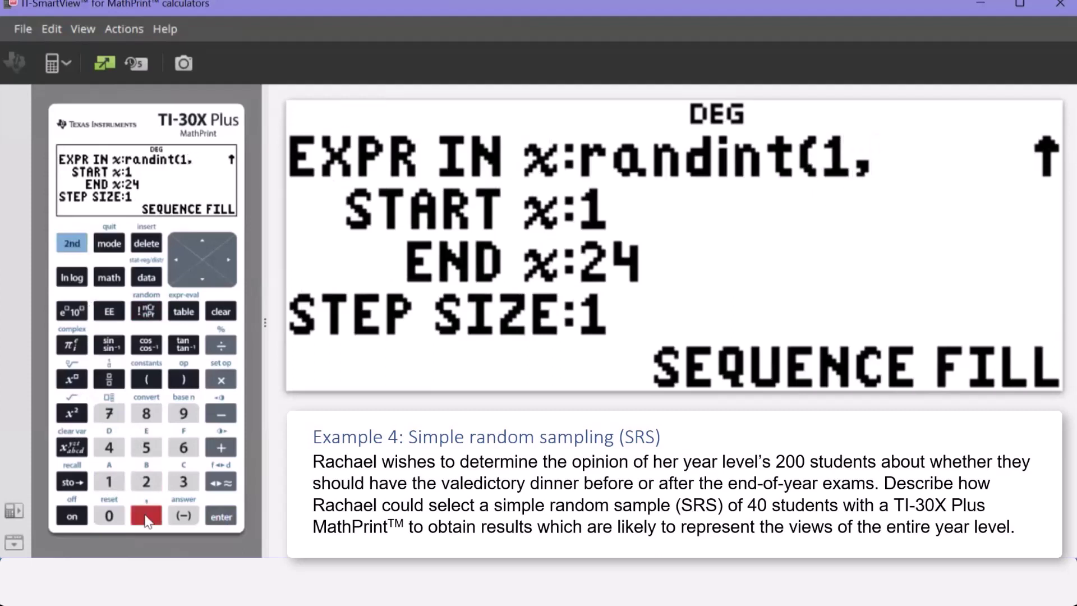
pyautogui.click(146, 483)
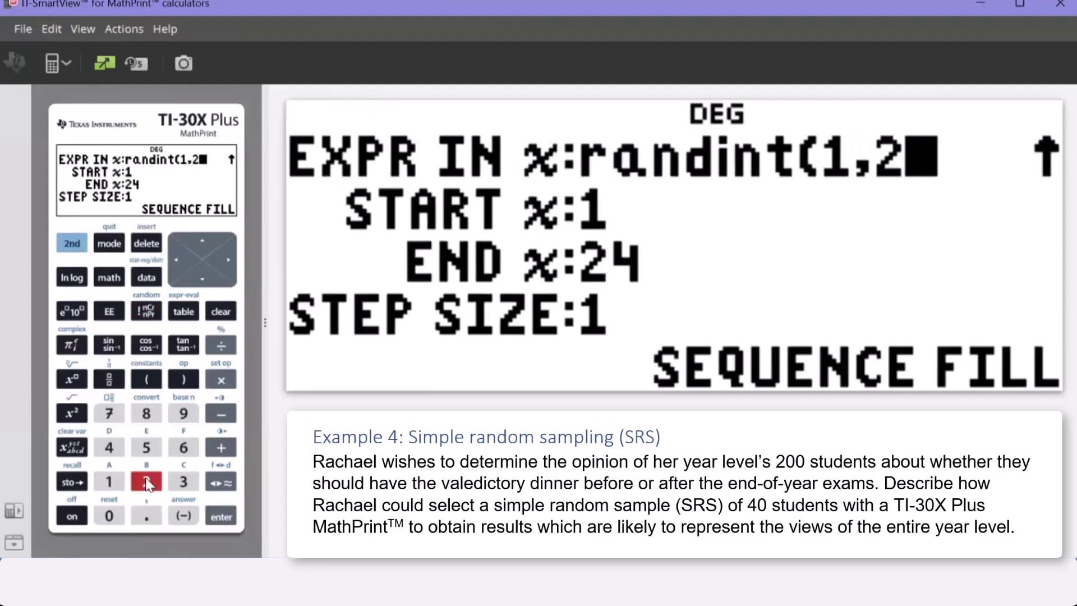
pyautogui.click(110, 517)
pyautogui.click(110, 517)
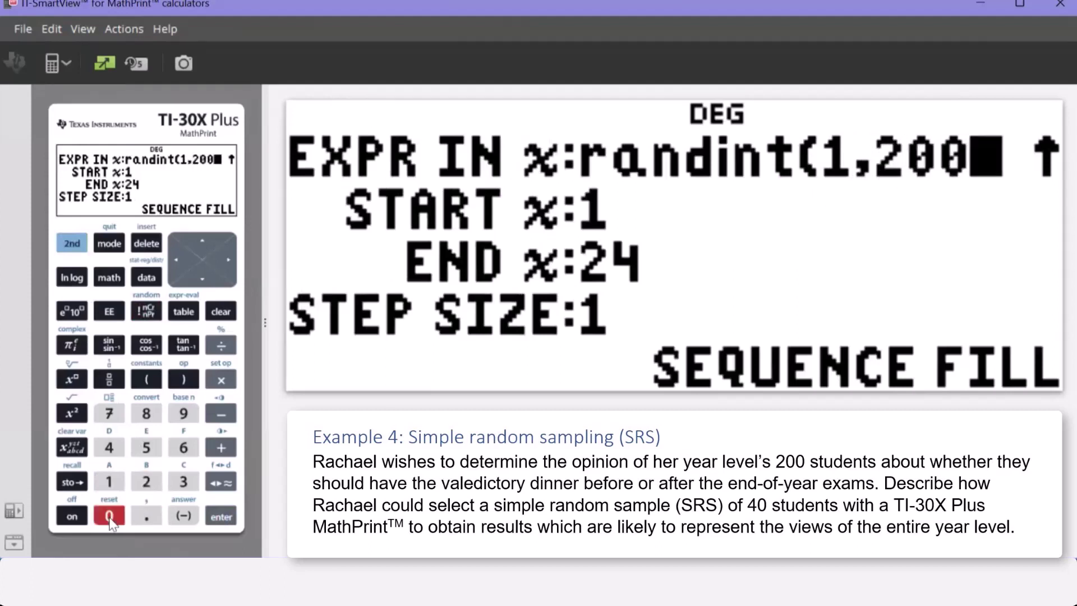
pyautogui.click(184, 380)
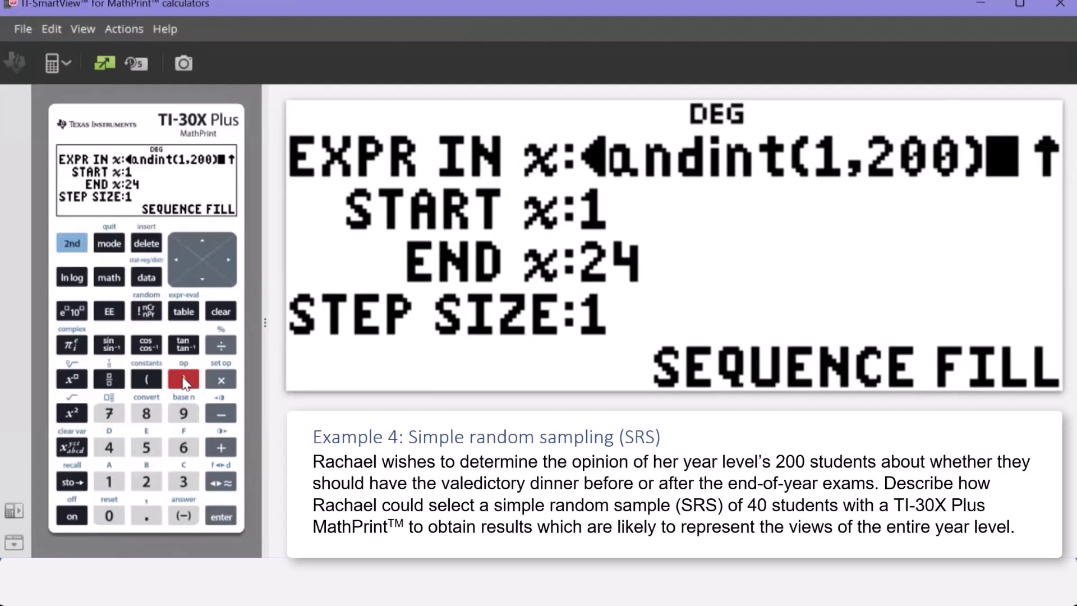
# - Set the end value of x to 40 for the sequence fill
pyautogui.click(203, 284)
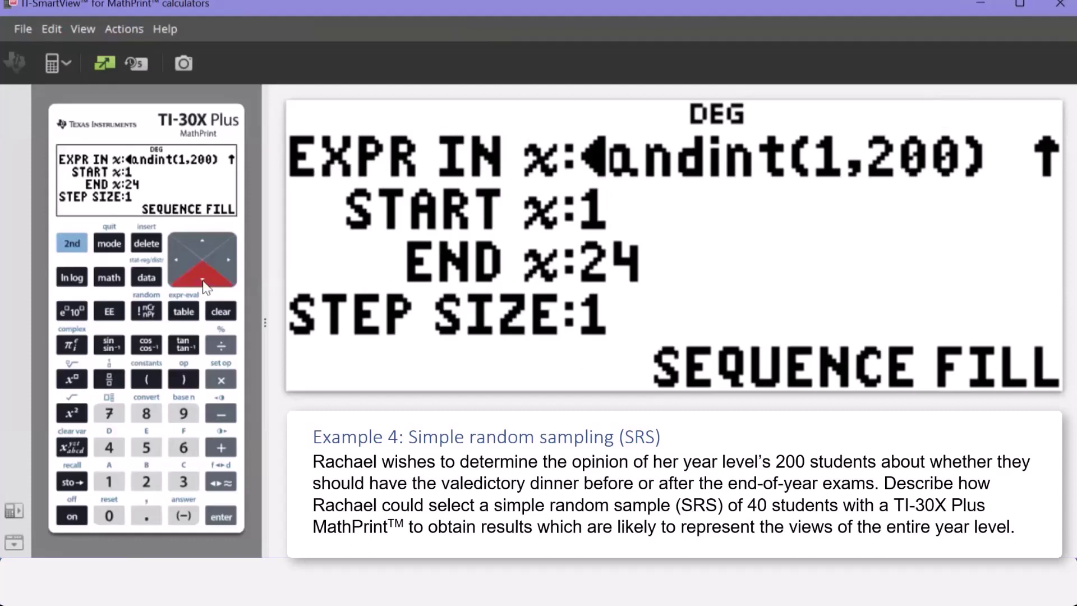
pyautogui.click(203, 278)
pyautogui.click(109, 447)
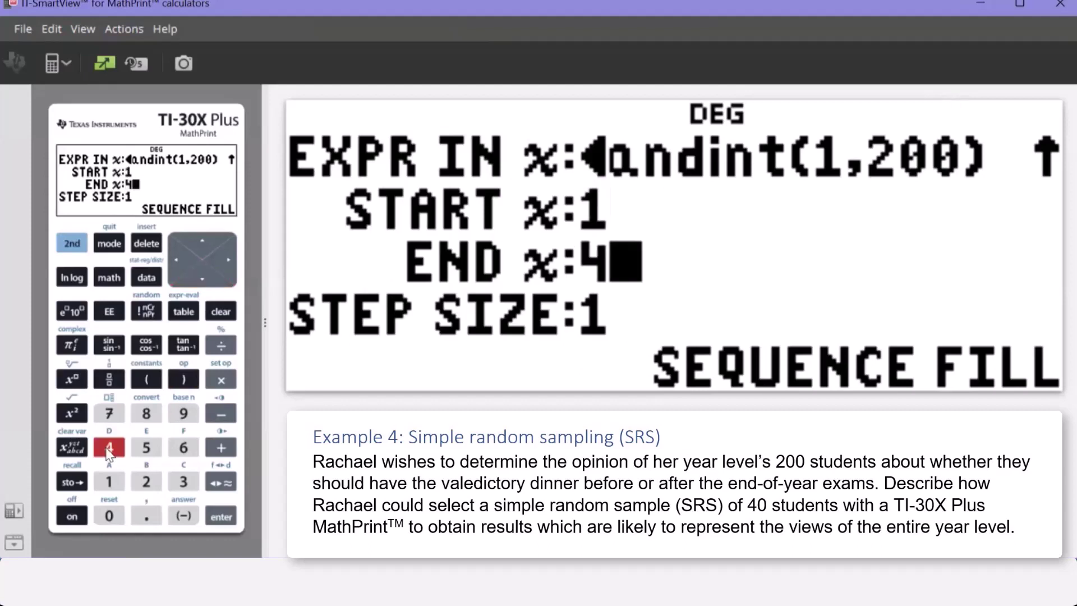
pyautogui.click(109, 519)
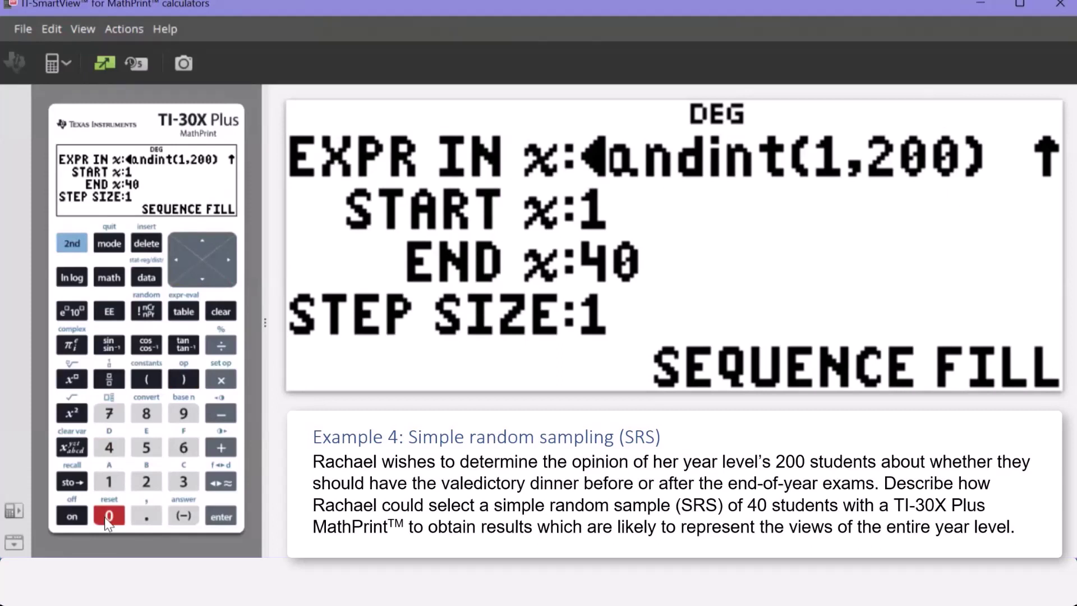
# - Run the sequence fill to generate the 40 random student numbers in L1
pyautogui.click(203, 280)
pyautogui.click(203, 281)
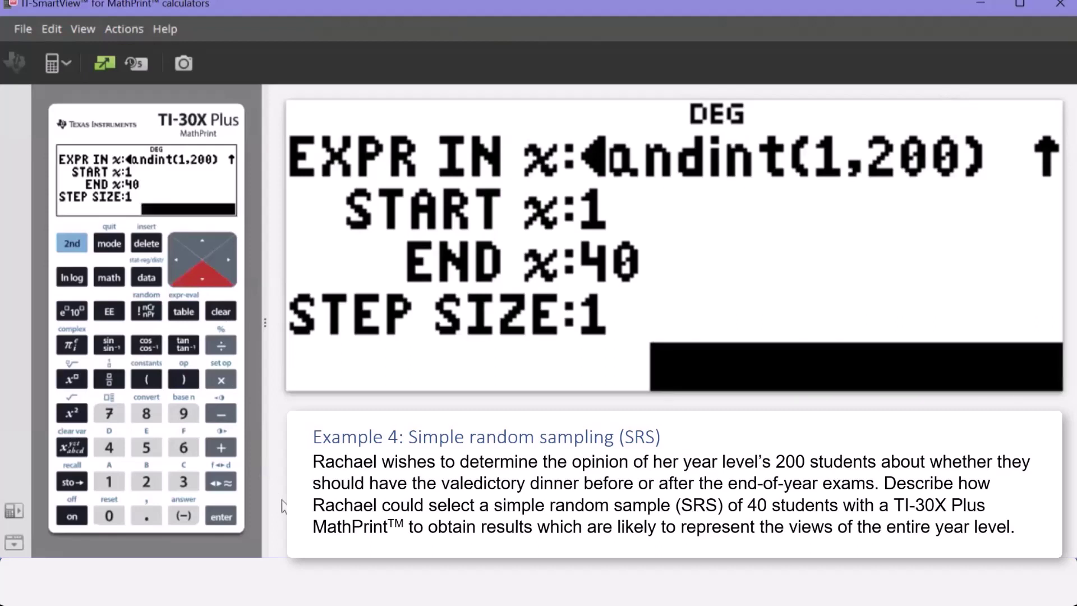
pyautogui.click(221, 517)
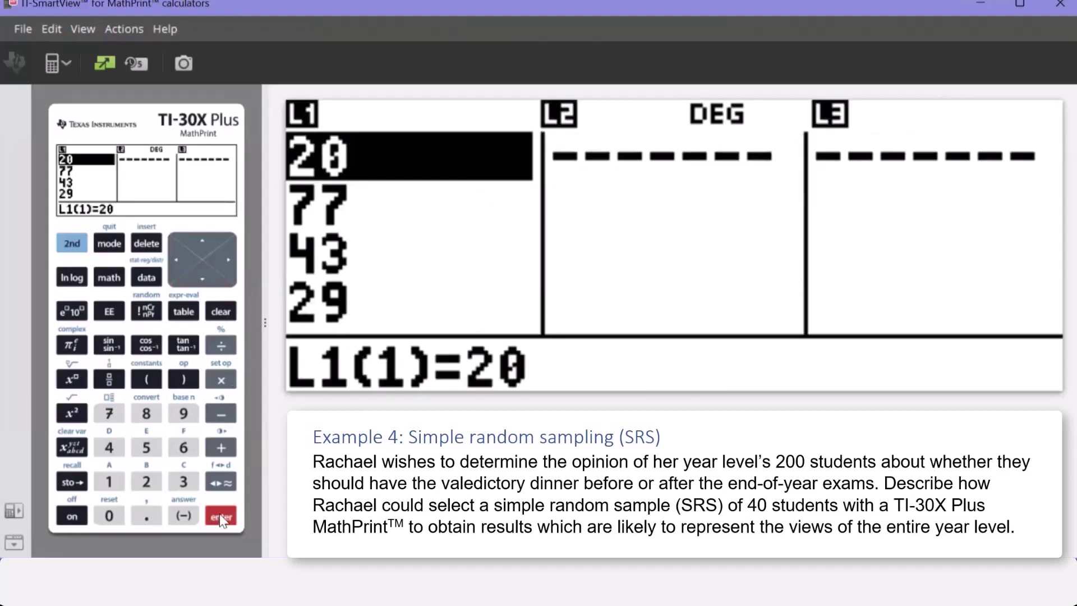
# - Look through the random integers generated in L1, checking the entries up to the fourteenth
pyautogui.press('Down')
pyautogui.press('Down')
pyautogui.press('Down')
pyautogui.press('Down')
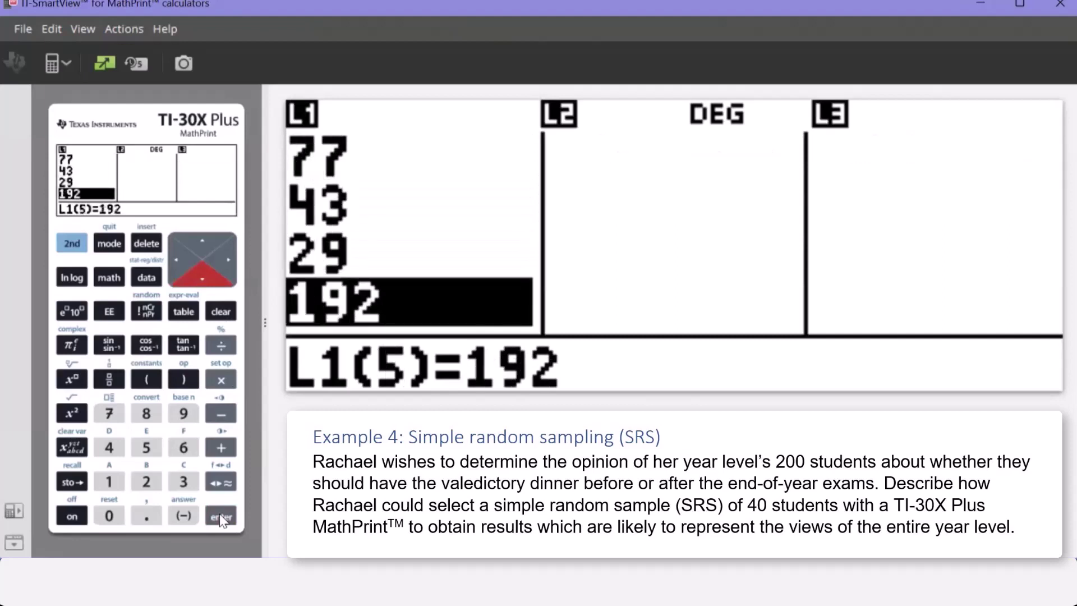
pyautogui.press('Down')
pyautogui.press('Down')
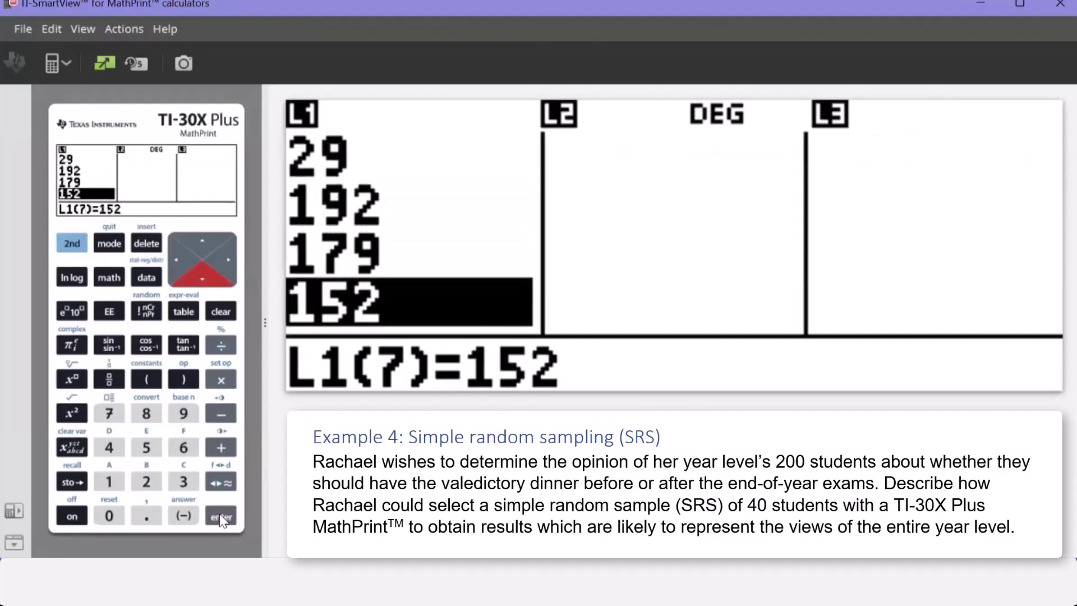
pyautogui.press('Down')
pyautogui.press('Down')
pyautogui.press('Down')
pyautogui.press('Down')
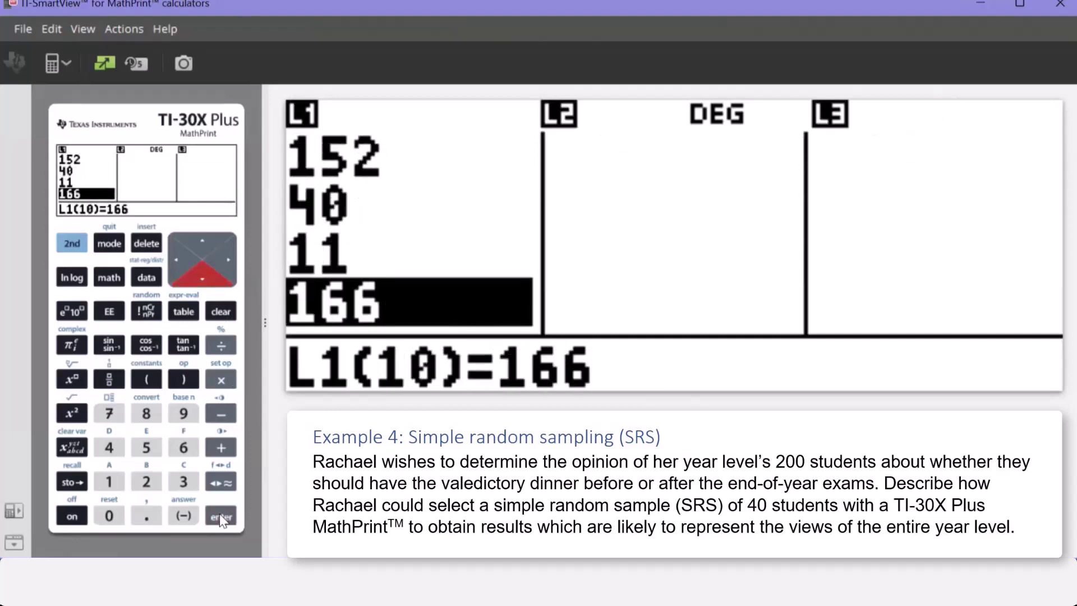
pyautogui.press('Down')
pyautogui.press('Down')
pyautogui.press('Down')
pyautogui.press('Down')
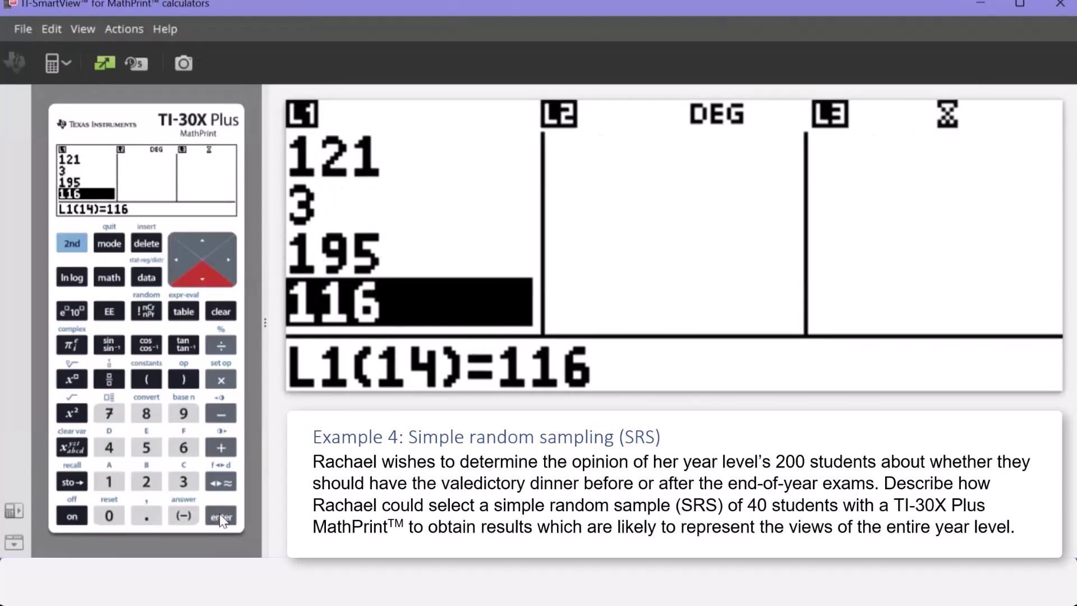
pyautogui.press('Up')
pyautogui.press('Up')
pyautogui.press('Up')
pyautogui.press('Up')
pyautogui.press('Up')
pyautogui.press('Up')
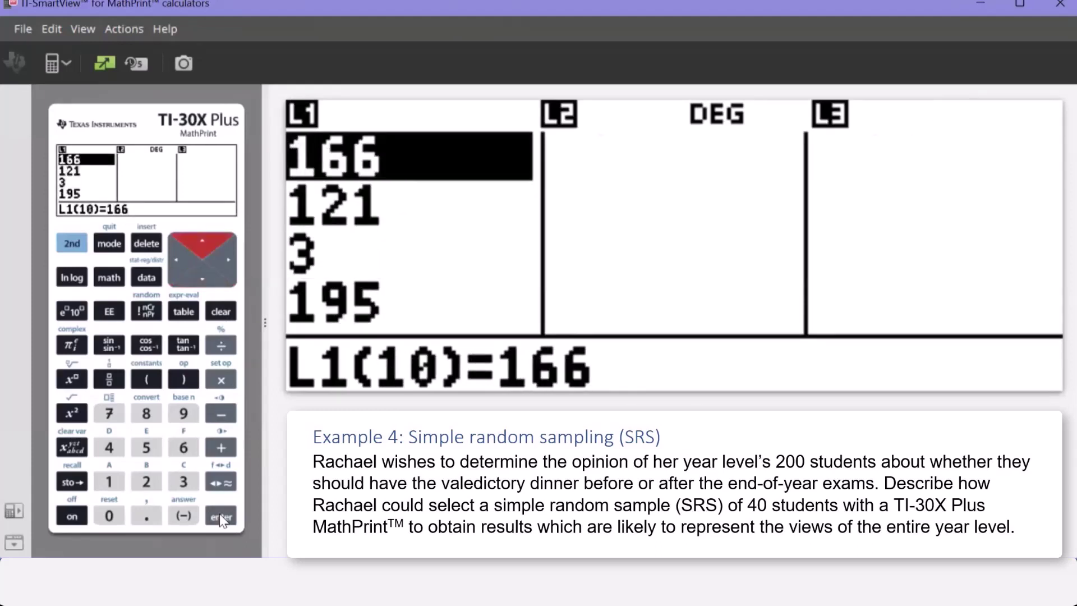
pyautogui.press('Up')
pyautogui.press('Up')
pyautogui.press('Down')
pyautogui.press('Down')
pyautogui.press('Down')
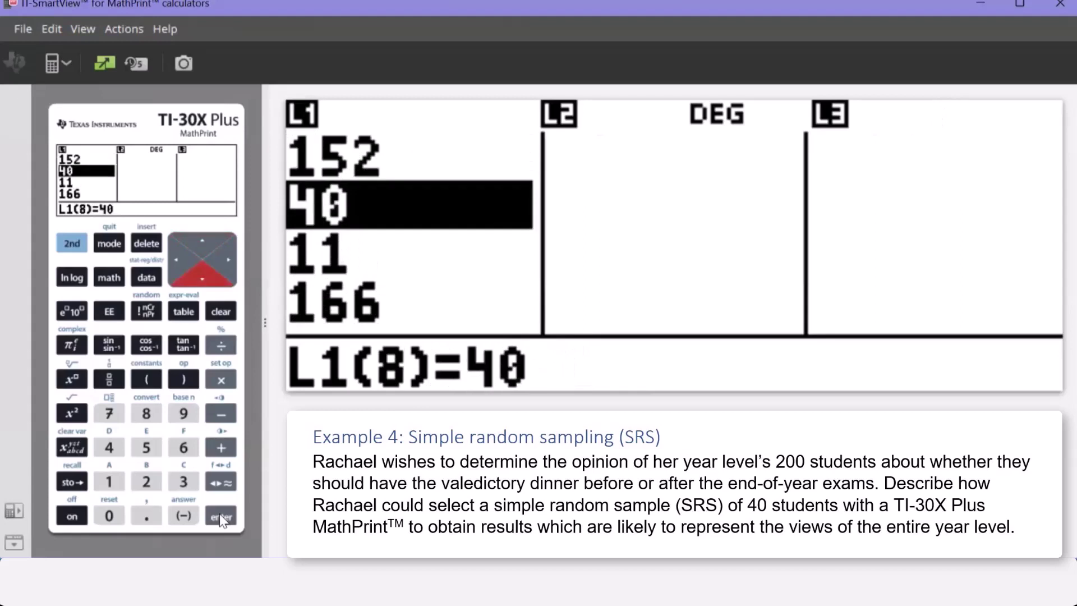
pyautogui.press('Down')
pyautogui.press('Down')
pyautogui.press('Down')
pyautogui.press('Down')
pyautogui.press('Down')
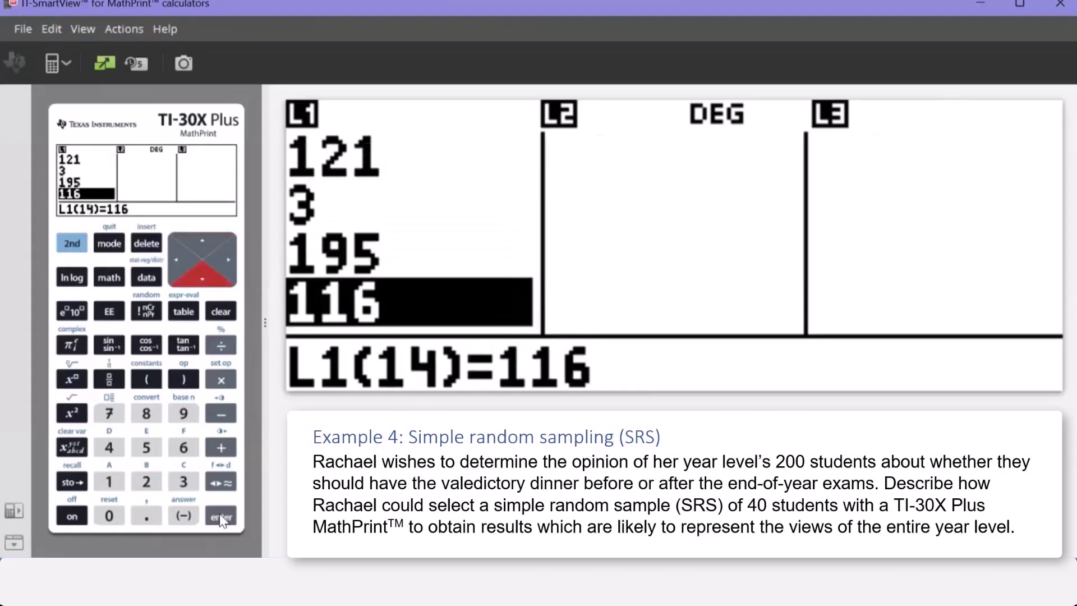
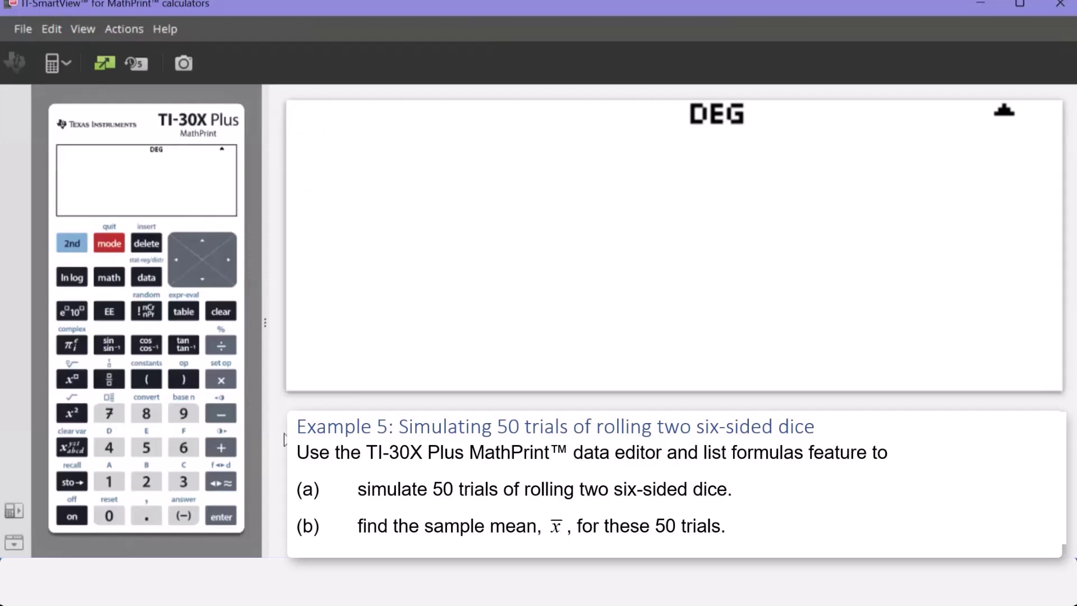
# - Open the data editor and empty all the lists with Clear ALL for the dice simulation
pyautogui.click(146, 278)
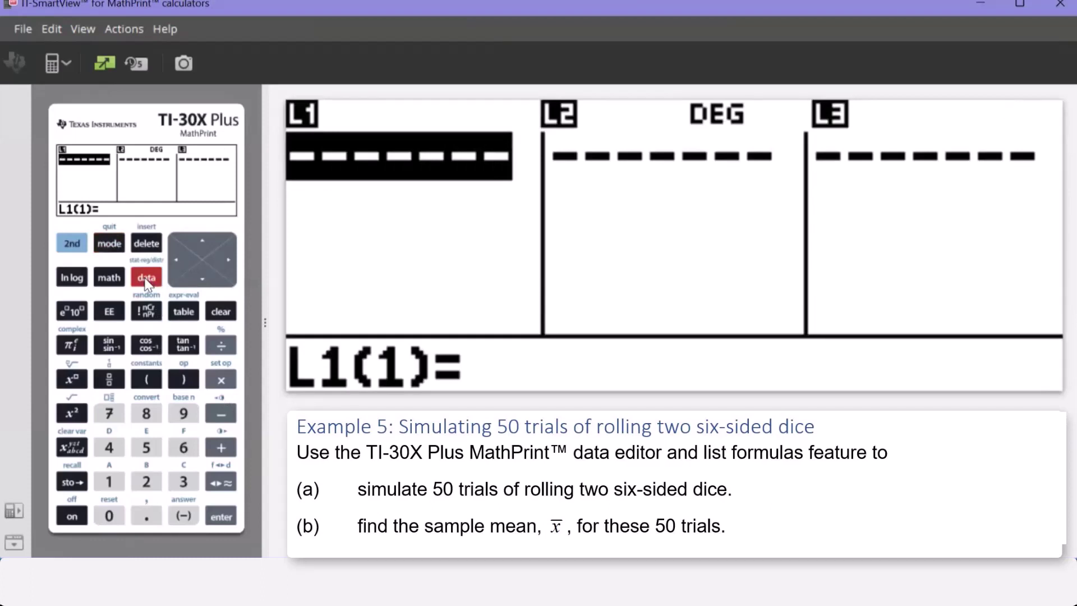
pyautogui.click(148, 281)
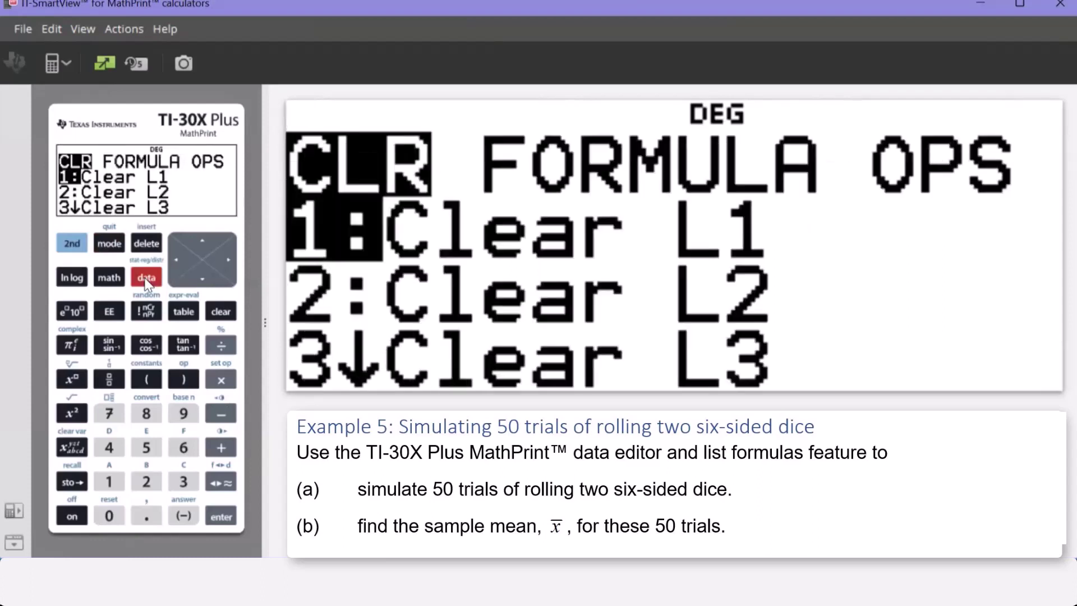
pyautogui.click(204, 280)
pyautogui.click(204, 281)
pyautogui.click(204, 280)
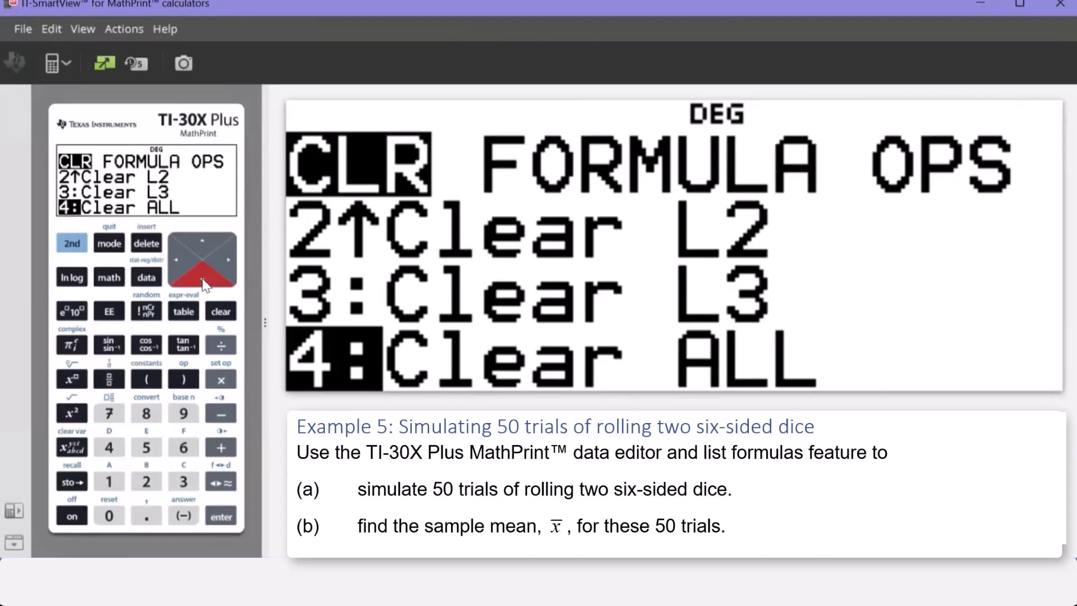
pyautogui.click(226, 520)
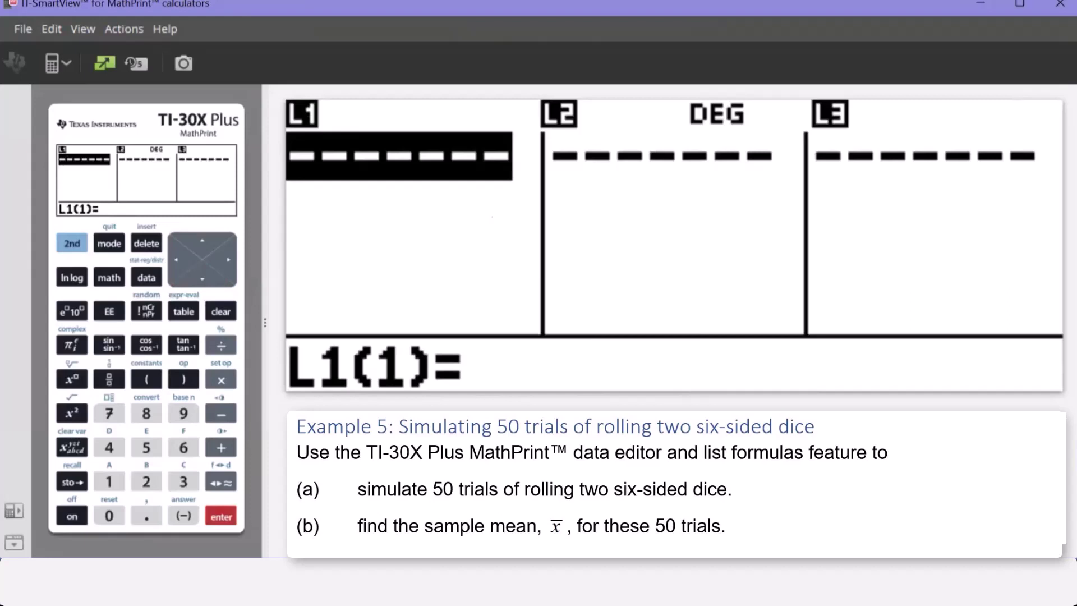
pyautogui.click(147, 278)
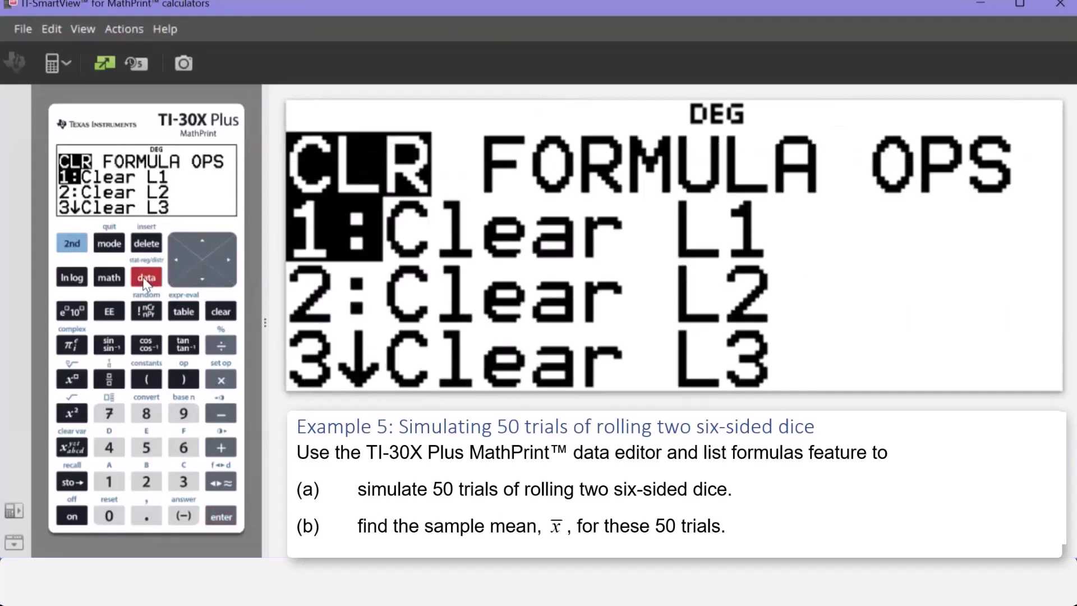
pyautogui.click(176, 255)
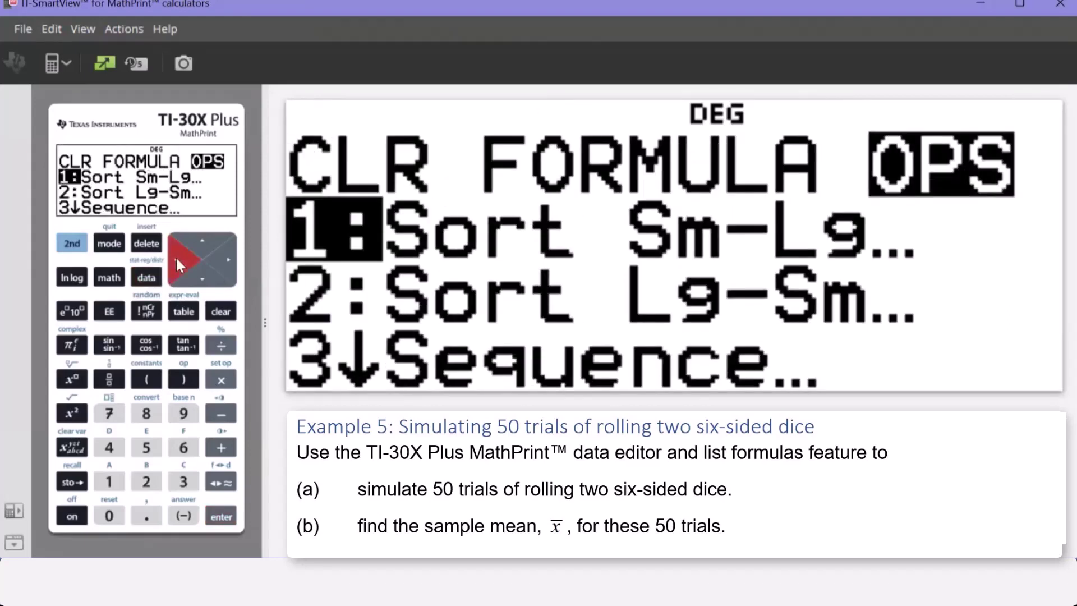
pyautogui.click(183, 482)
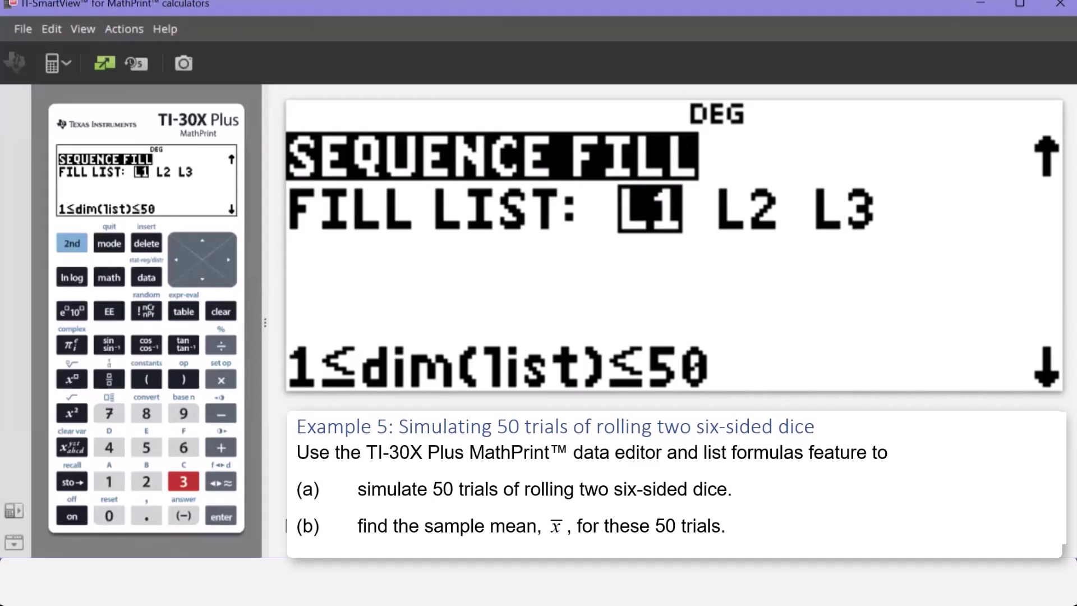
pyautogui.click(226, 521)
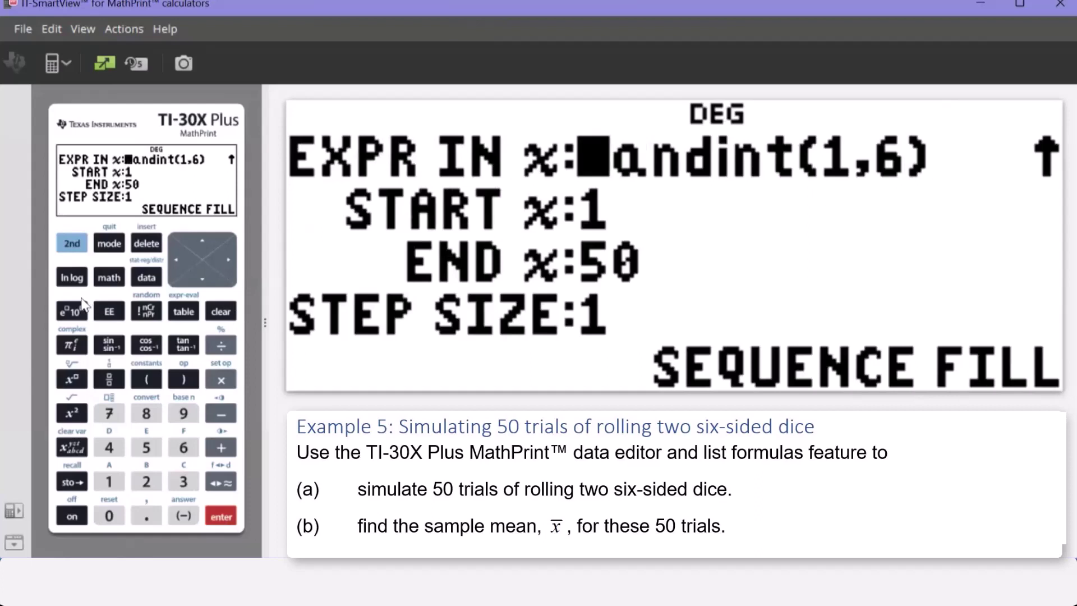
pyautogui.click(73, 244)
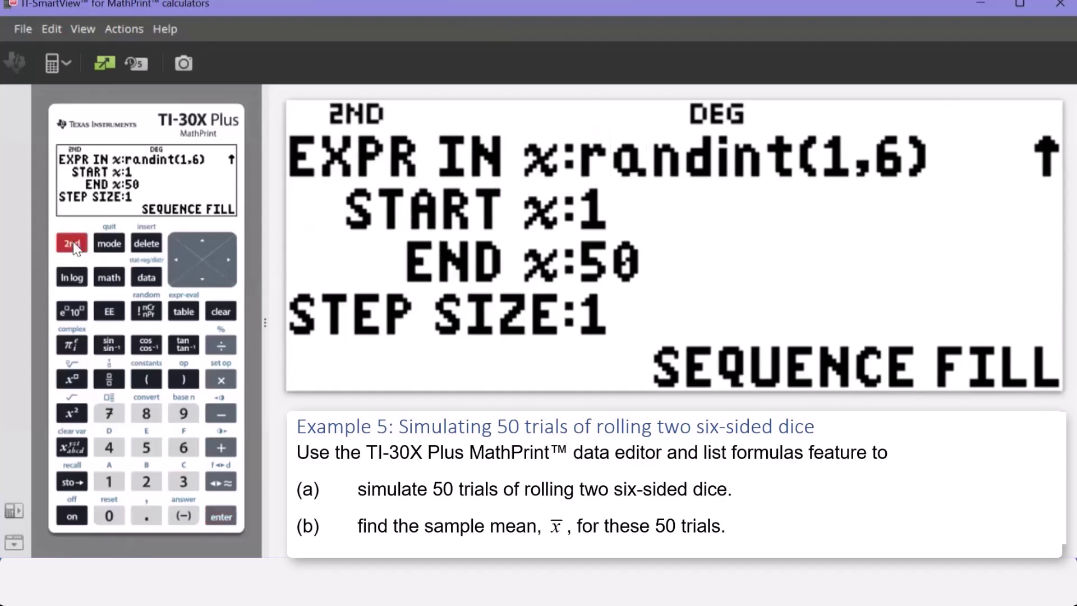
pyautogui.click(147, 316)
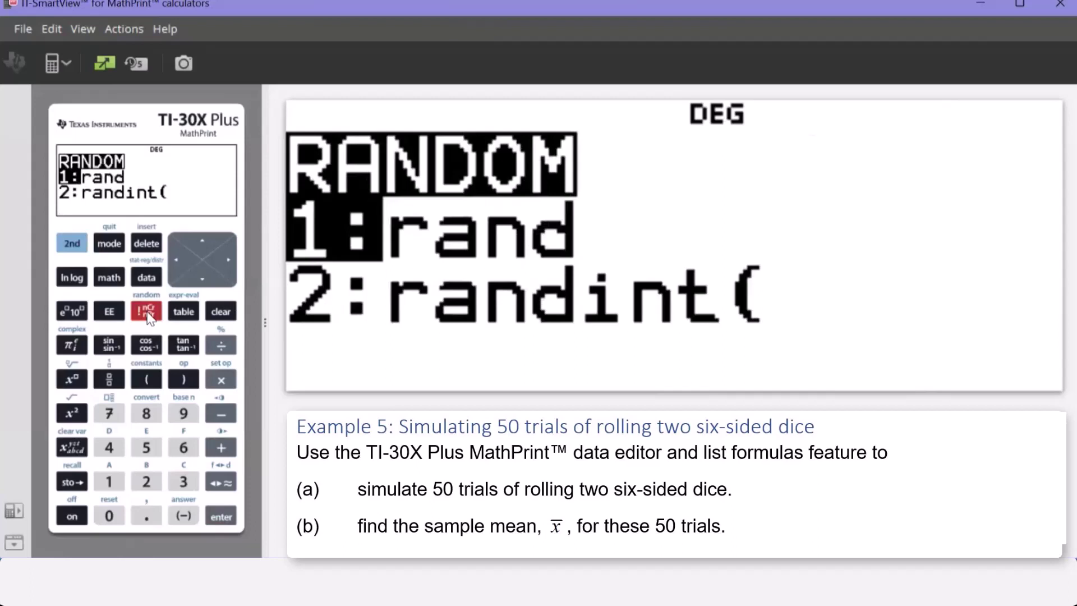
pyautogui.click(147, 277)
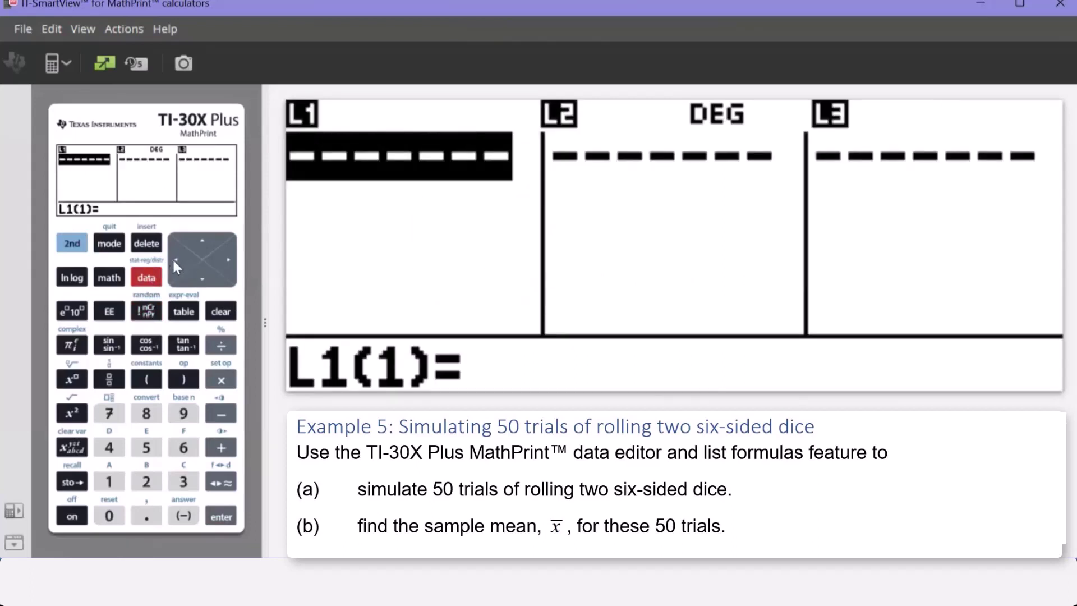
# - Fill L1 with 50 simulated die rolls using a Sequence fill of randint(1,6), x from 1 to 50, step size 1
pyautogui.click(143, 278)
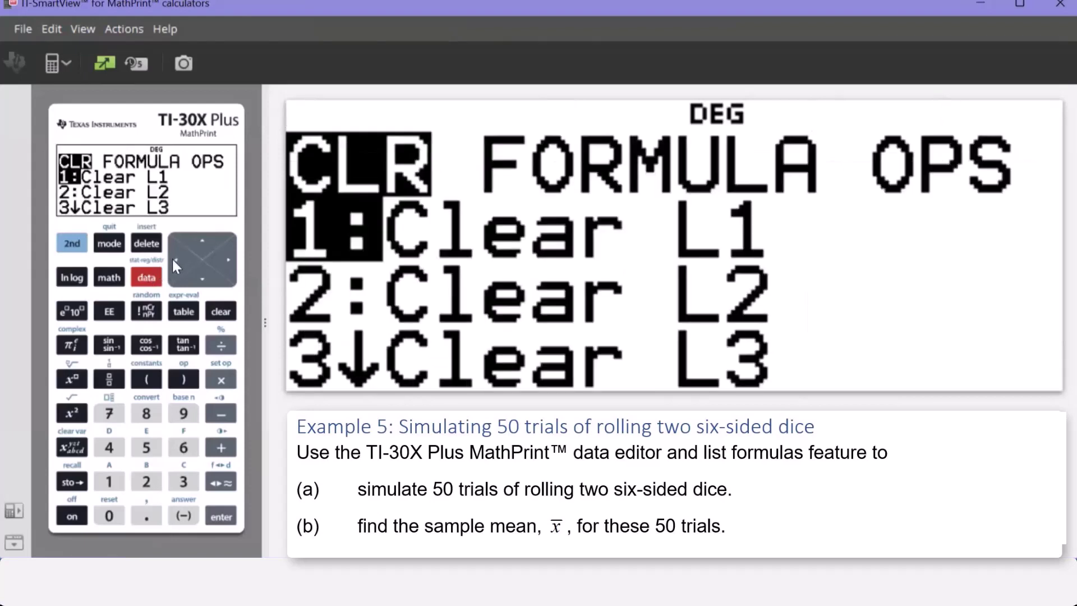
pyautogui.click(172, 257)
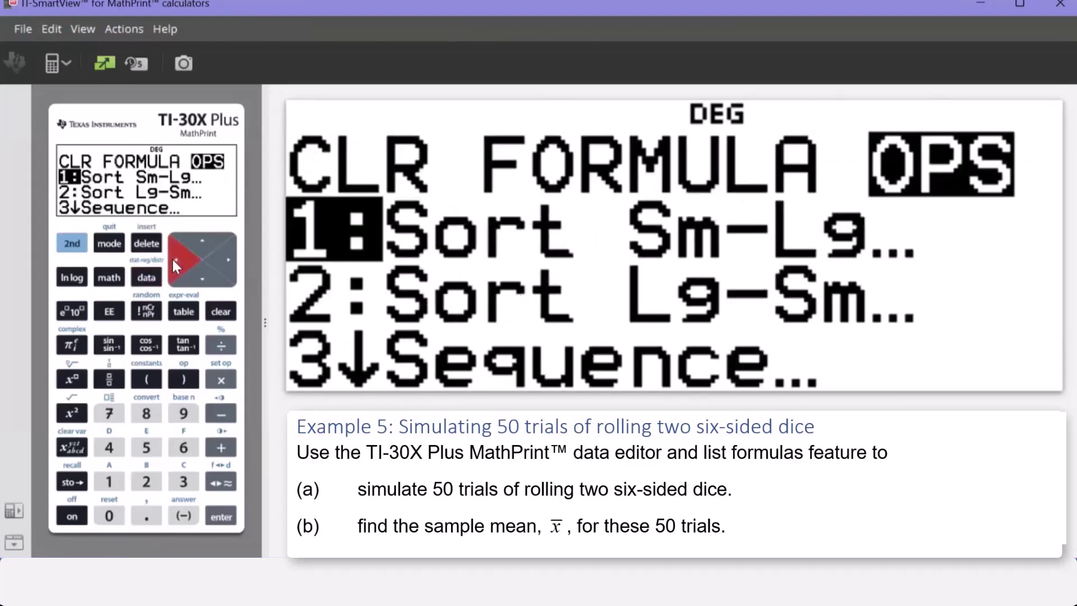
pyautogui.click(185, 484)
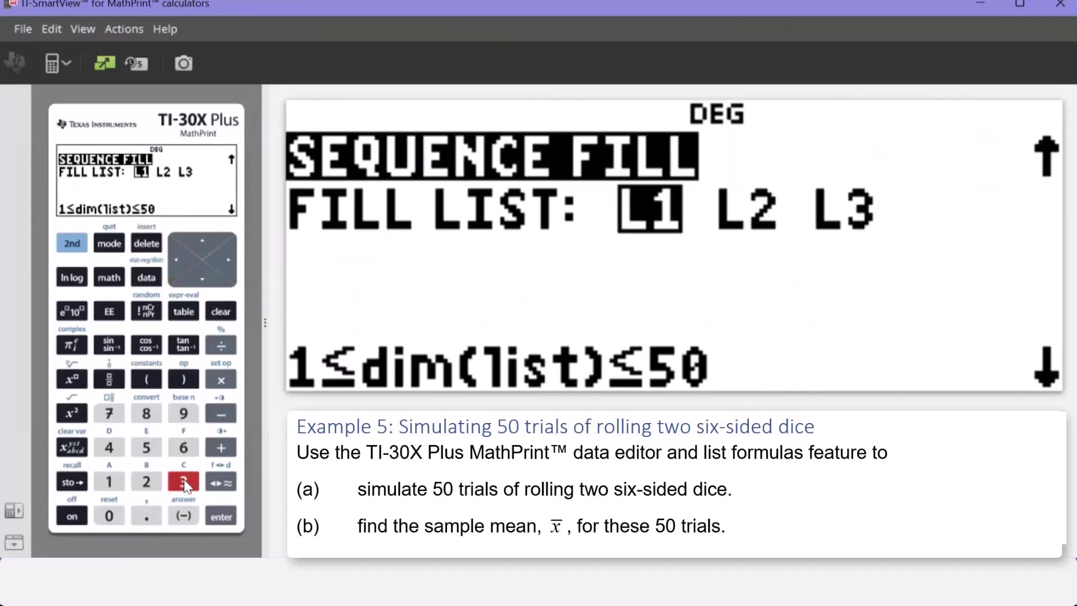
pyautogui.click(219, 517)
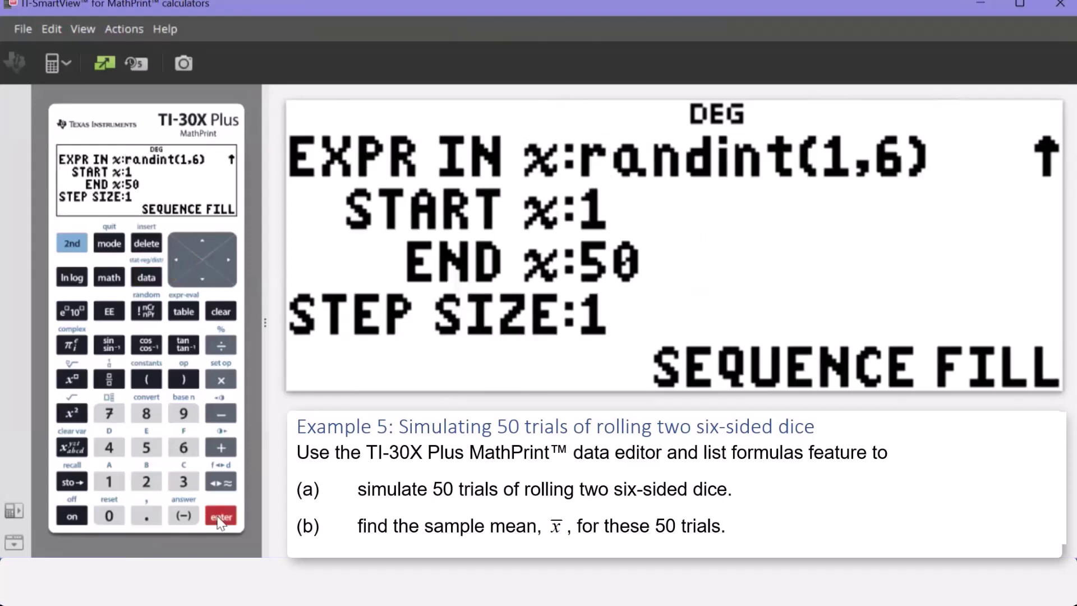
pyautogui.click(203, 281)
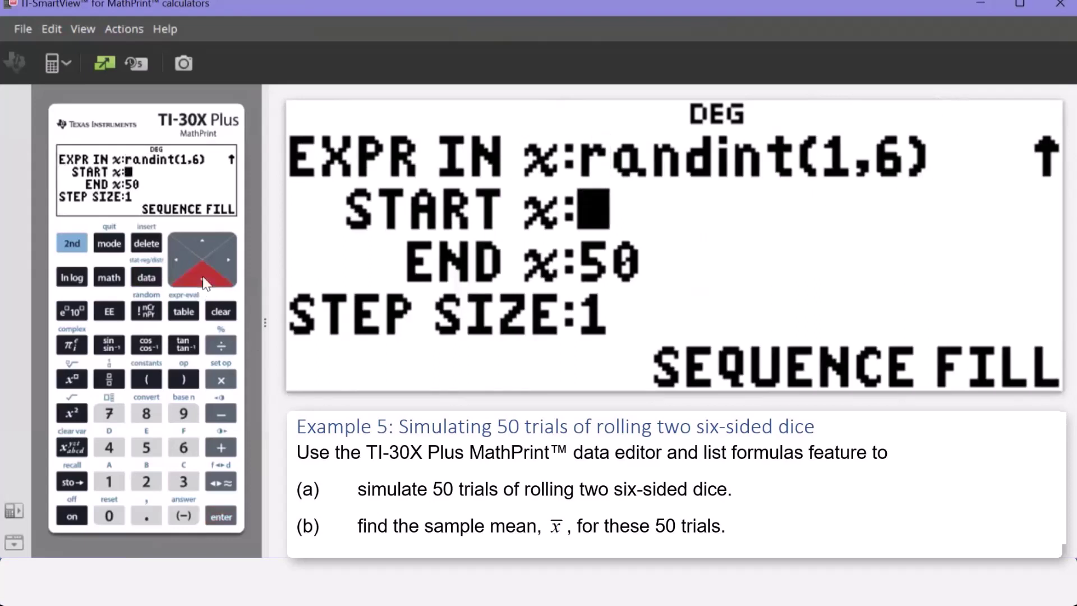
pyautogui.click(203, 281)
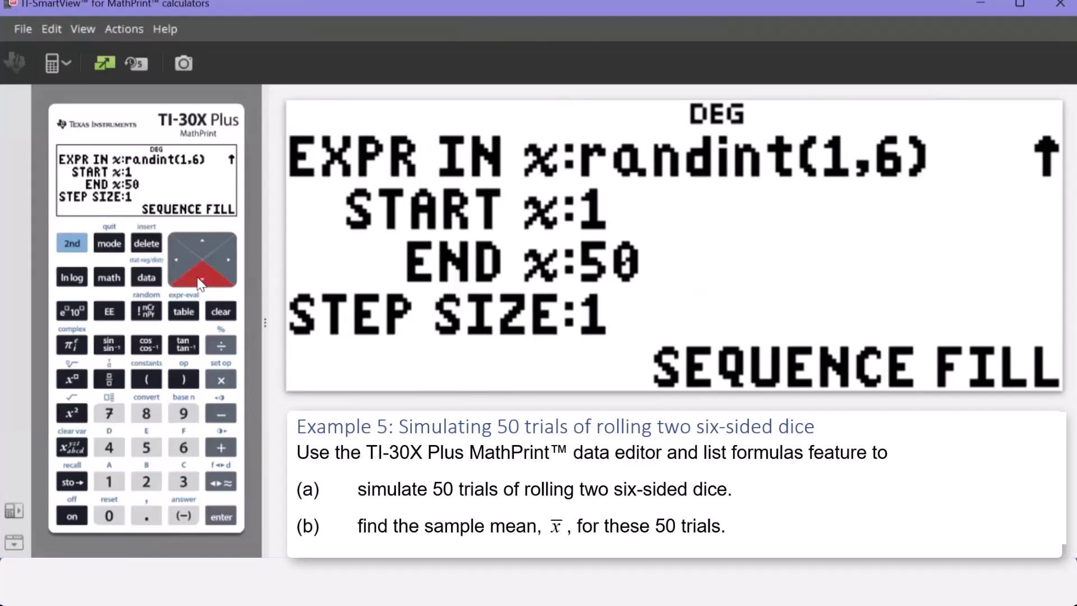
pyautogui.click(202, 276)
pyautogui.click(222, 517)
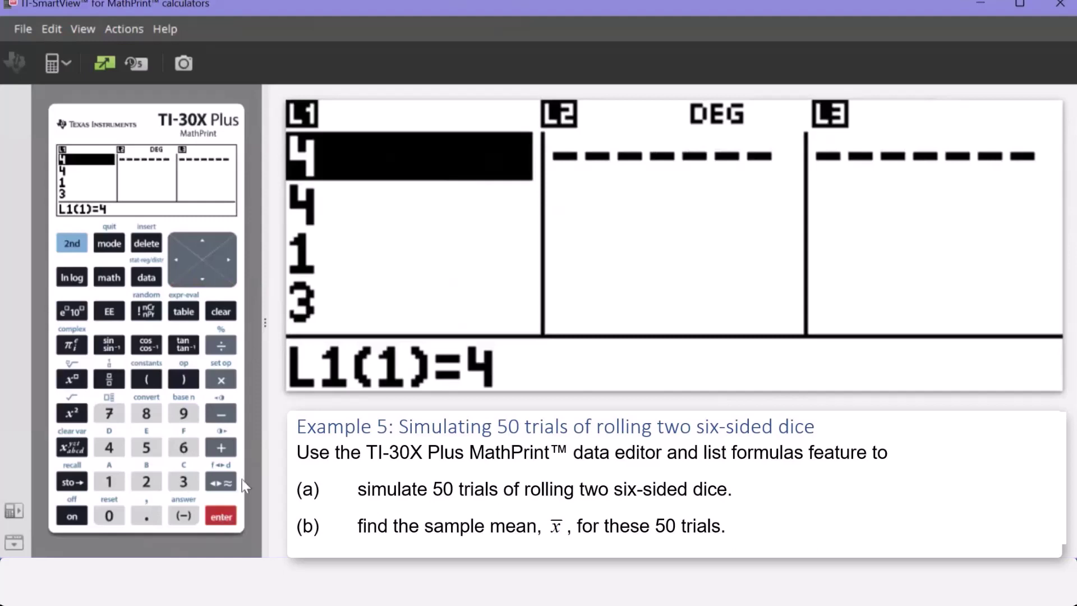
# - Fill L2 with 50 simulated rolls of the second die using a Sequence fill of randint(1,6), x from 1 to 50, step size 1
pyautogui.click(229, 259)
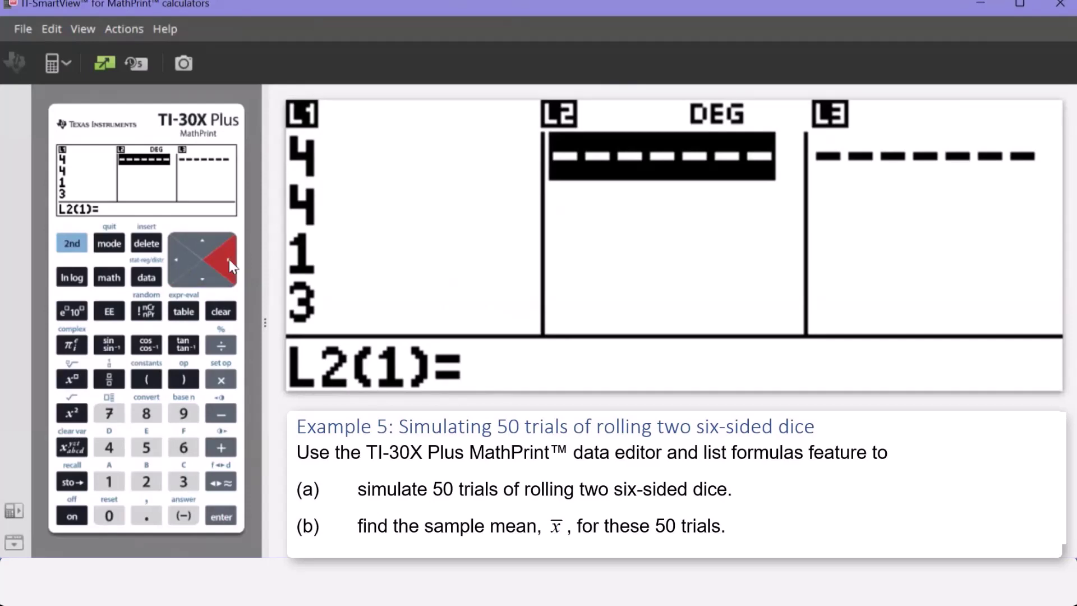
pyautogui.click(147, 278)
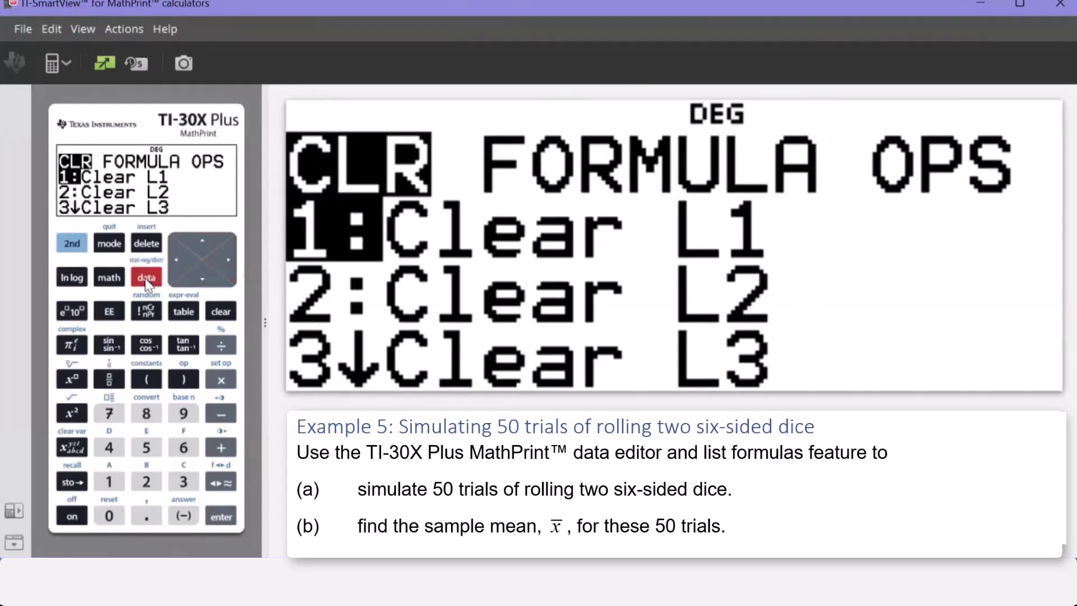
pyautogui.click(175, 258)
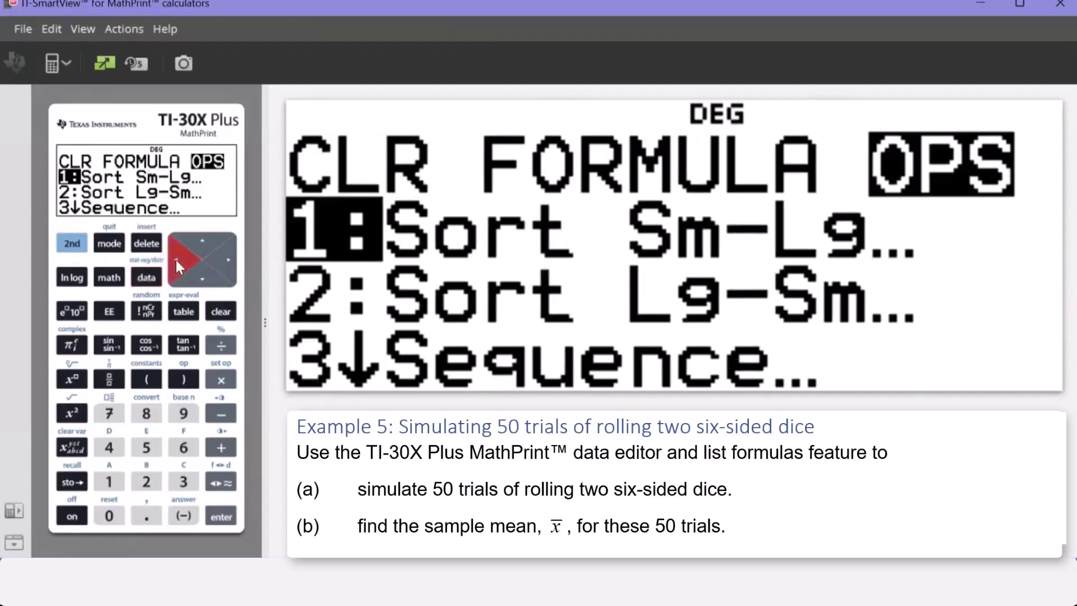
pyautogui.click(184, 483)
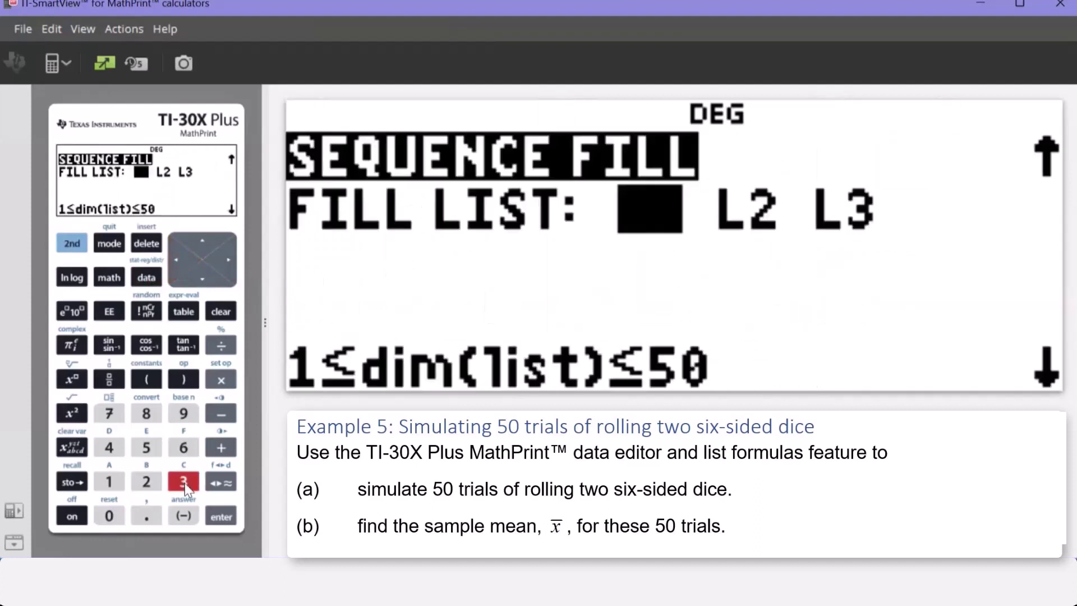
pyautogui.click(226, 261)
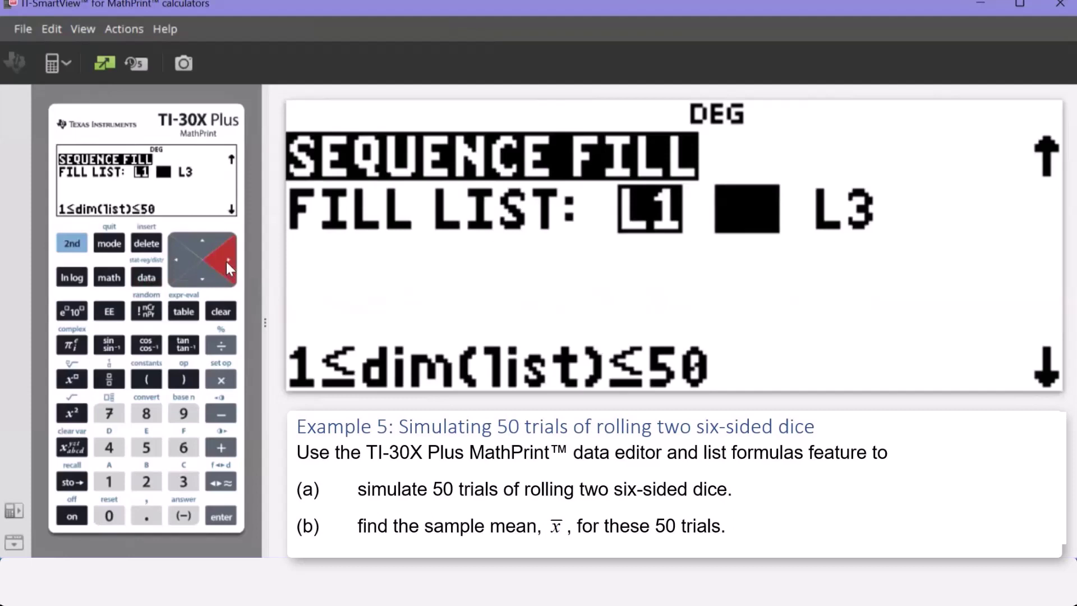
pyautogui.click(223, 517)
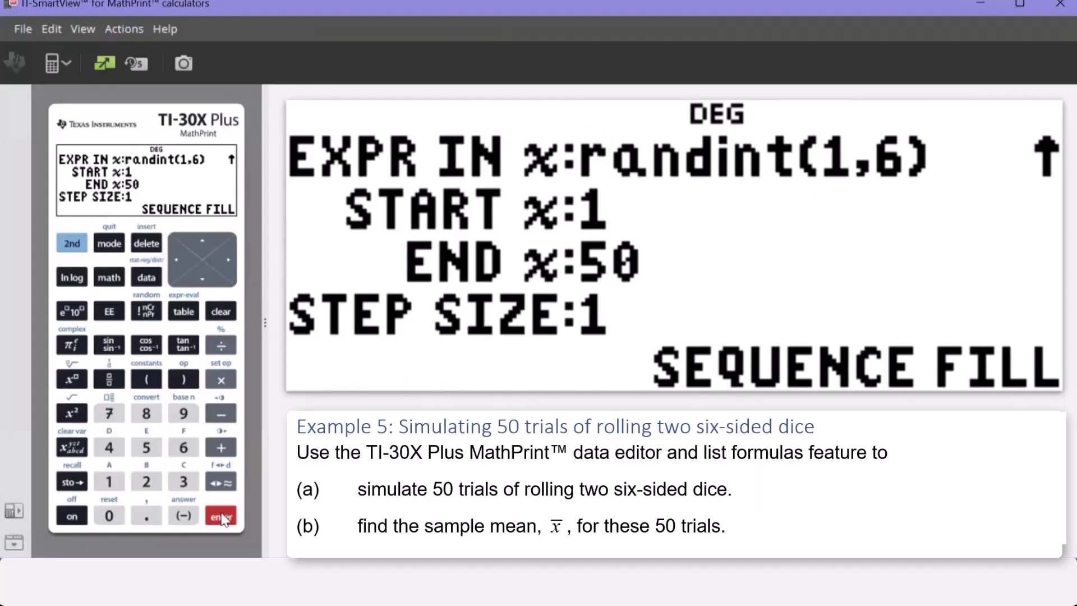
pyautogui.click(204, 275)
pyautogui.click(204, 275)
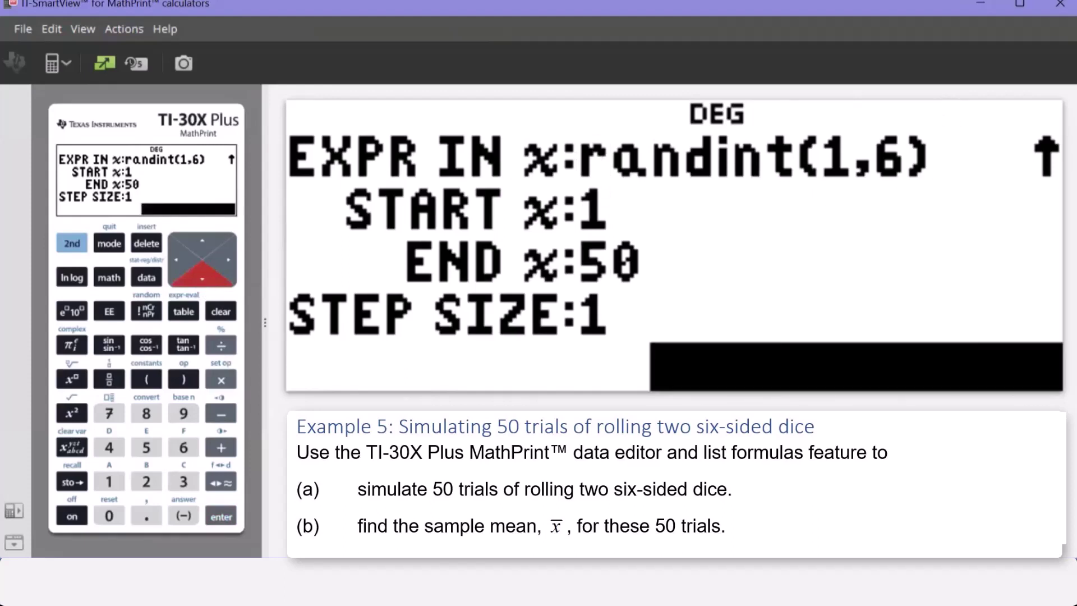
pyautogui.click(220, 519)
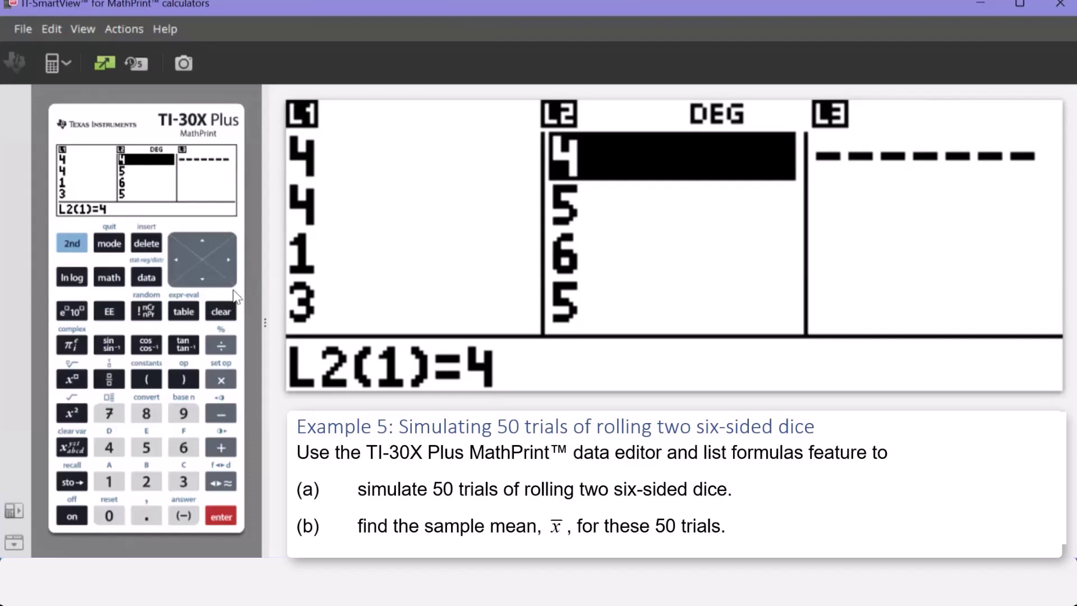
# - Add the list formula L1+L2 to L3 to total the two dice for each trial
pyautogui.click(228, 261)
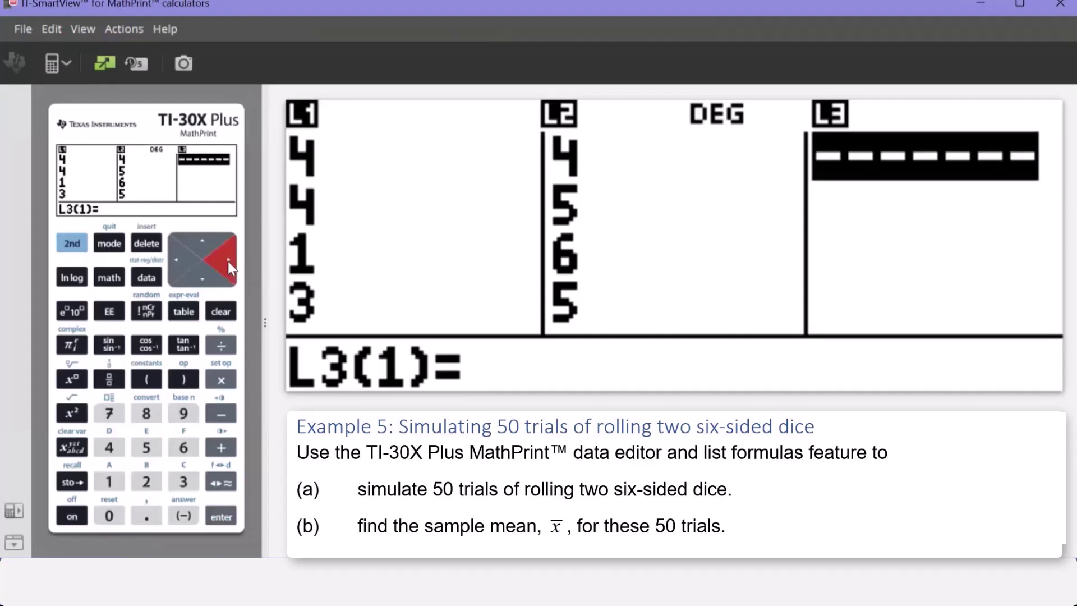
pyautogui.click(148, 278)
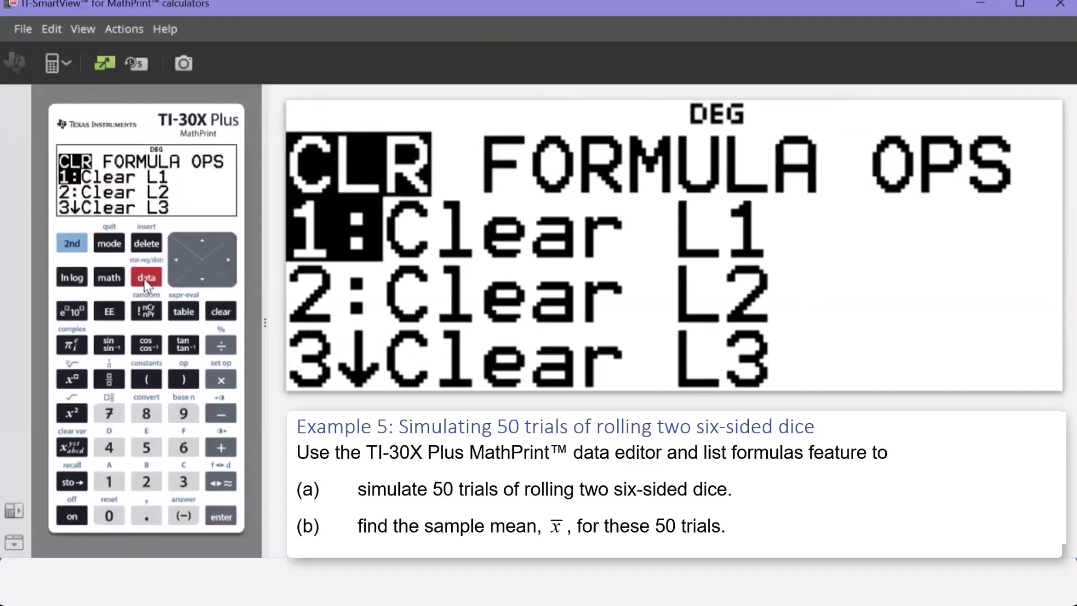
pyautogui.click(229, 263)
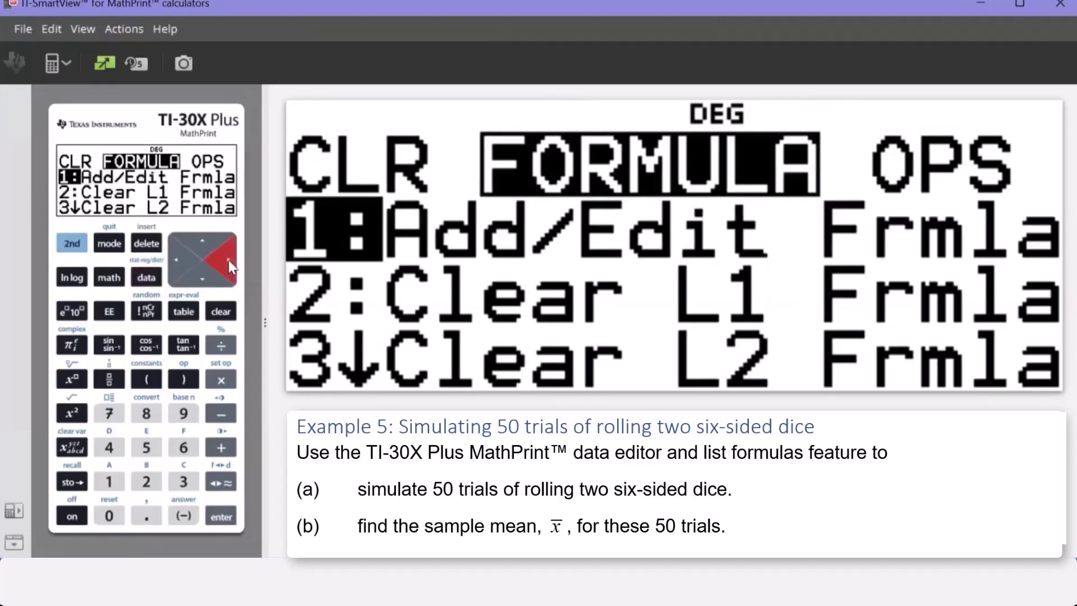
pyautogui.click(222, 516)
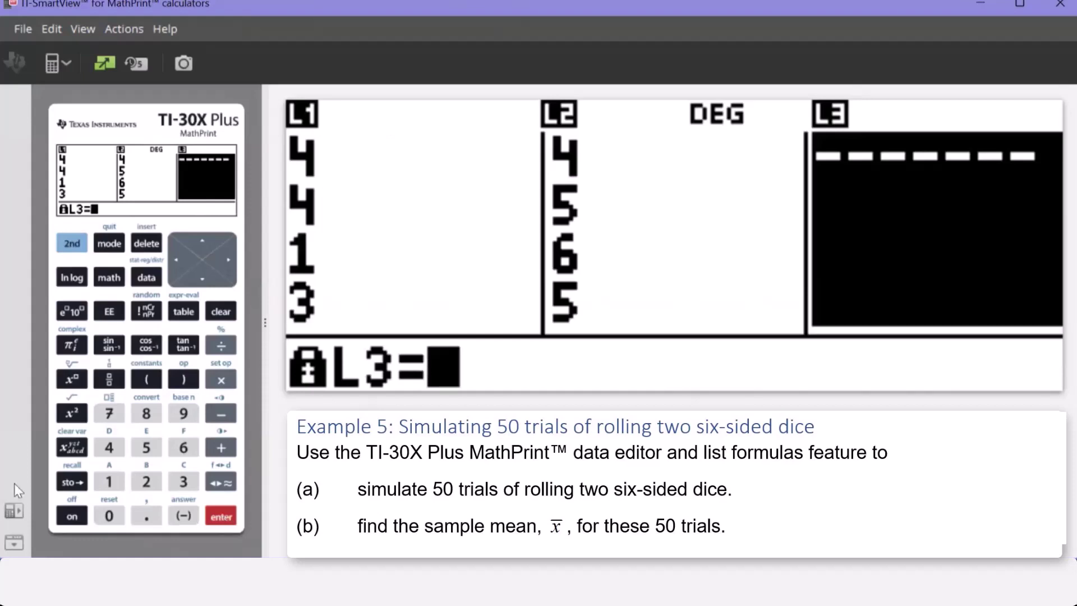
pyautogui.click(150, 279)
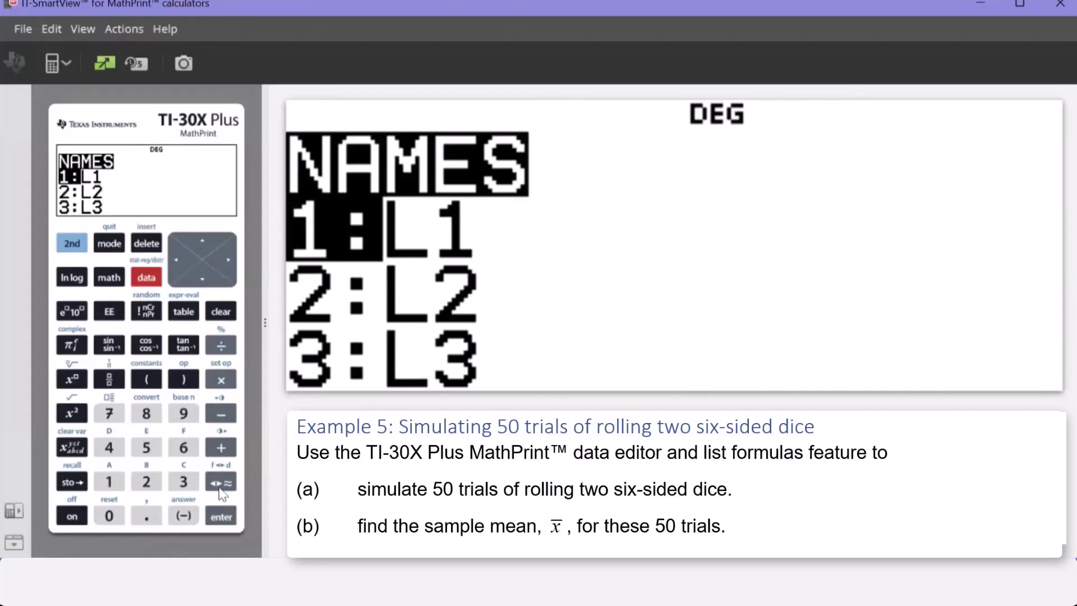
pyautogui.click(224, 517)
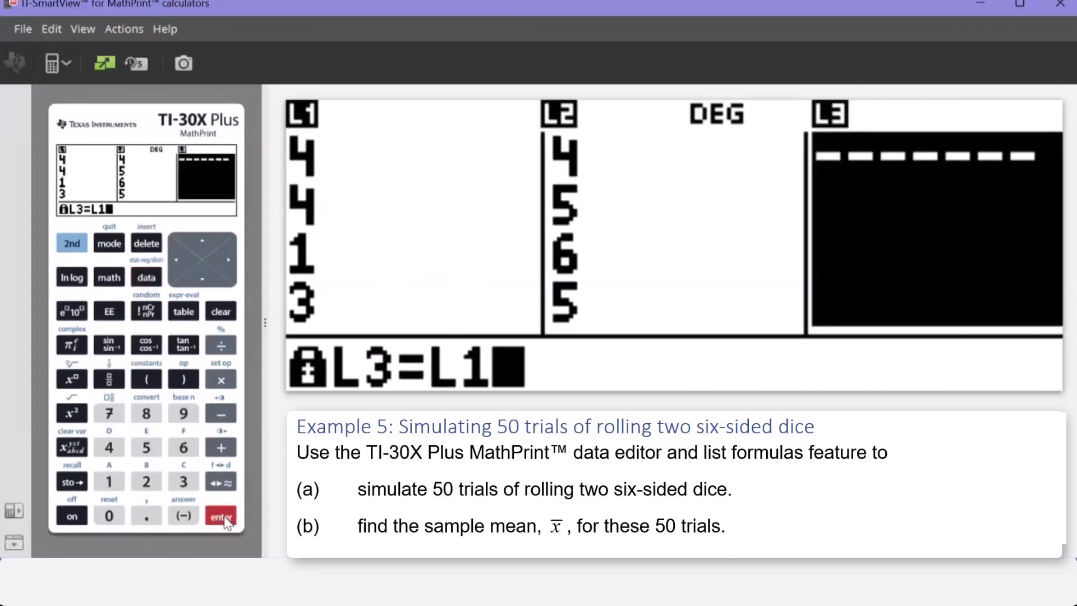
pyautogui.click(221, 448)
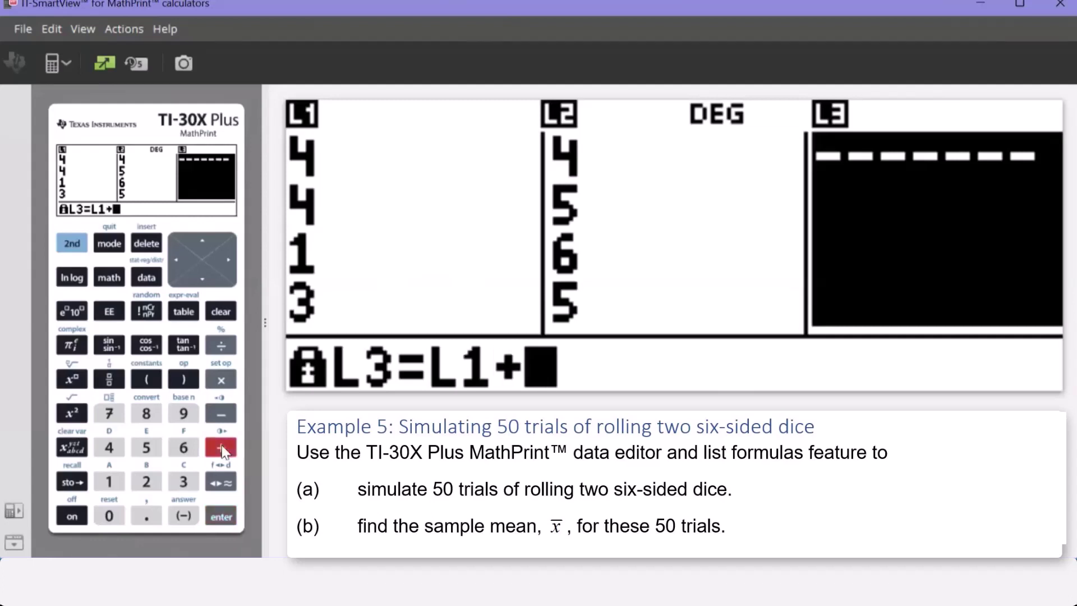
pyautogui.click(149, 282)
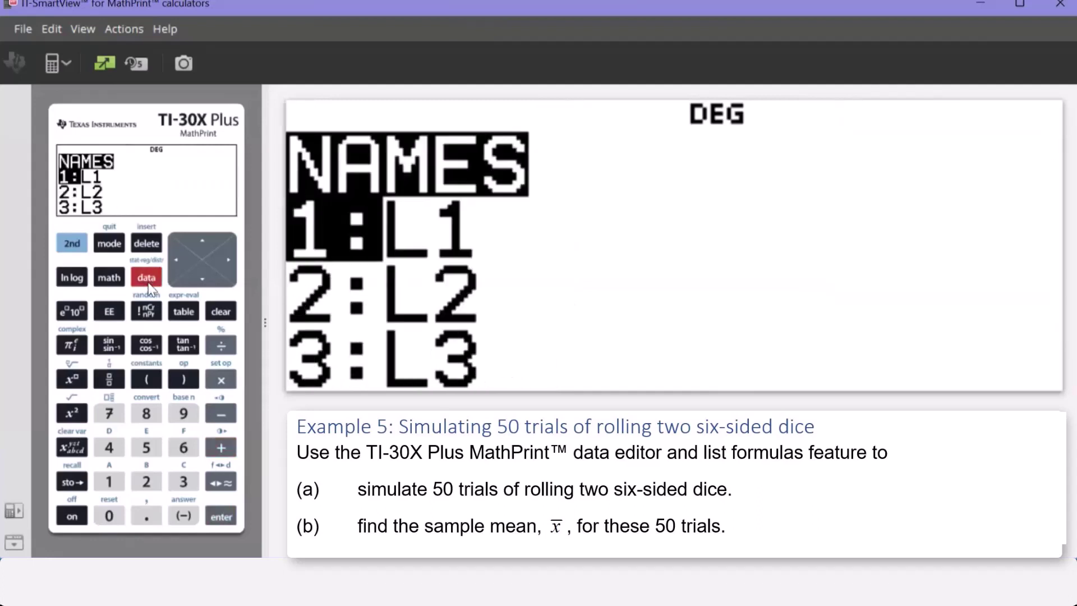
pyautogui.click(147, 483)
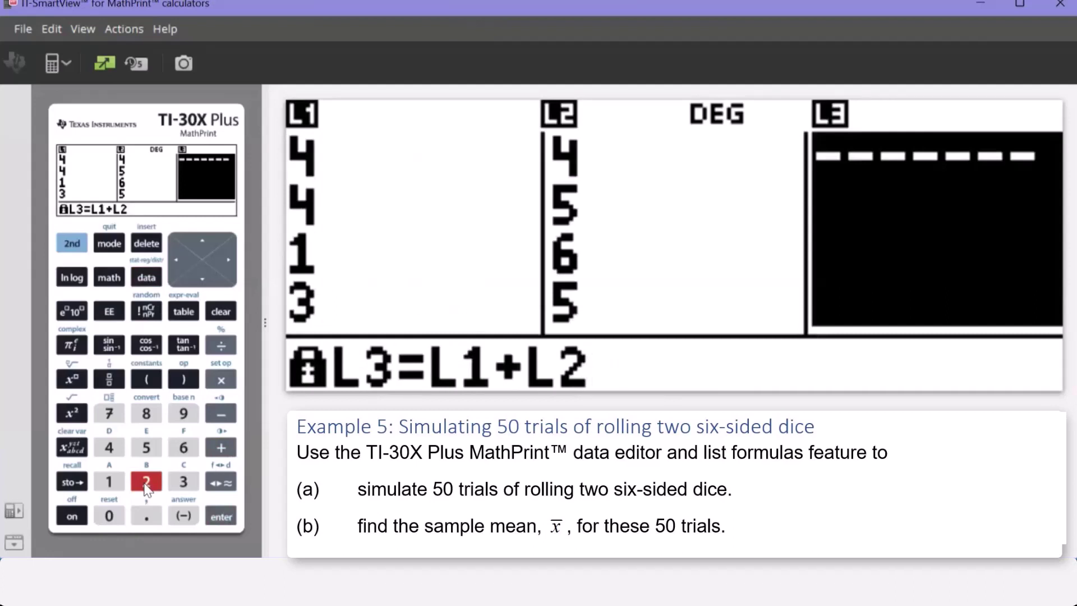
pyautogui.click(222, 517)
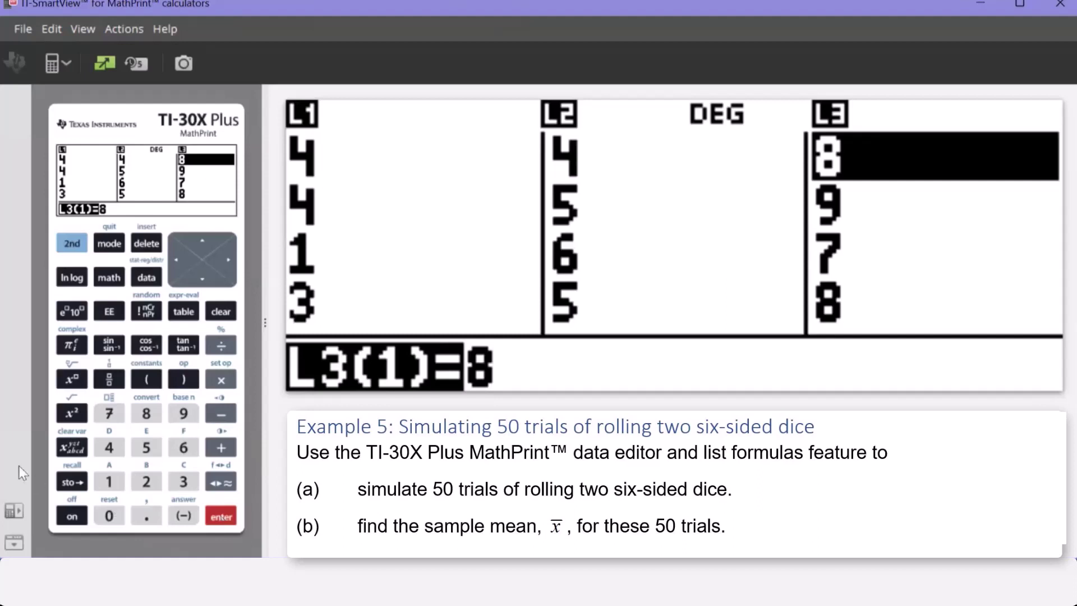
# - Calculate the sum of L3 with the Sum List operation and store it in the variable x
pyautogui.click(146, 279)
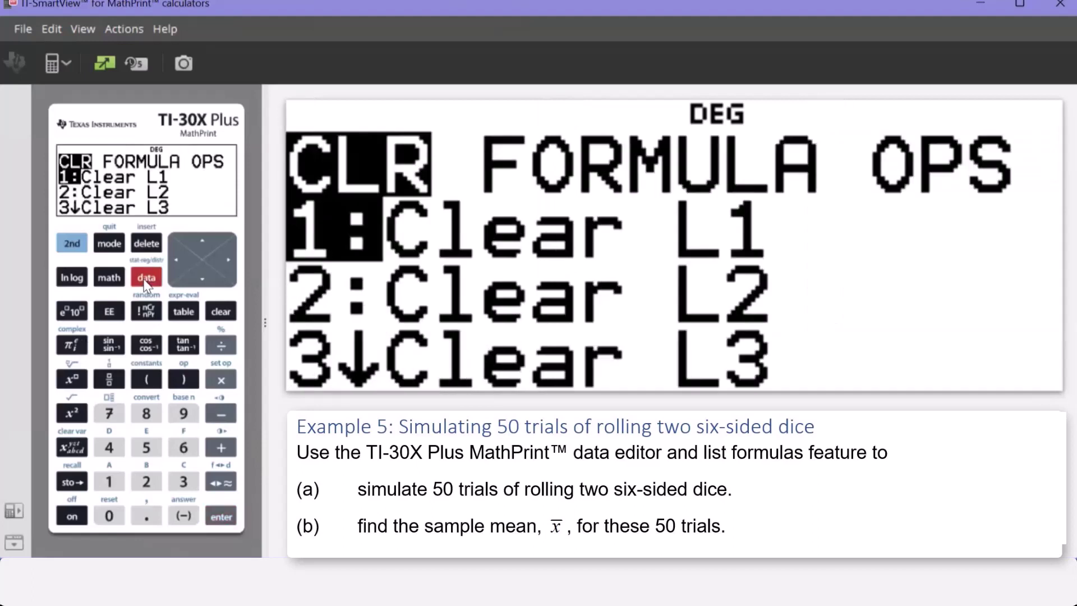
pyautogui.click(175, 255)
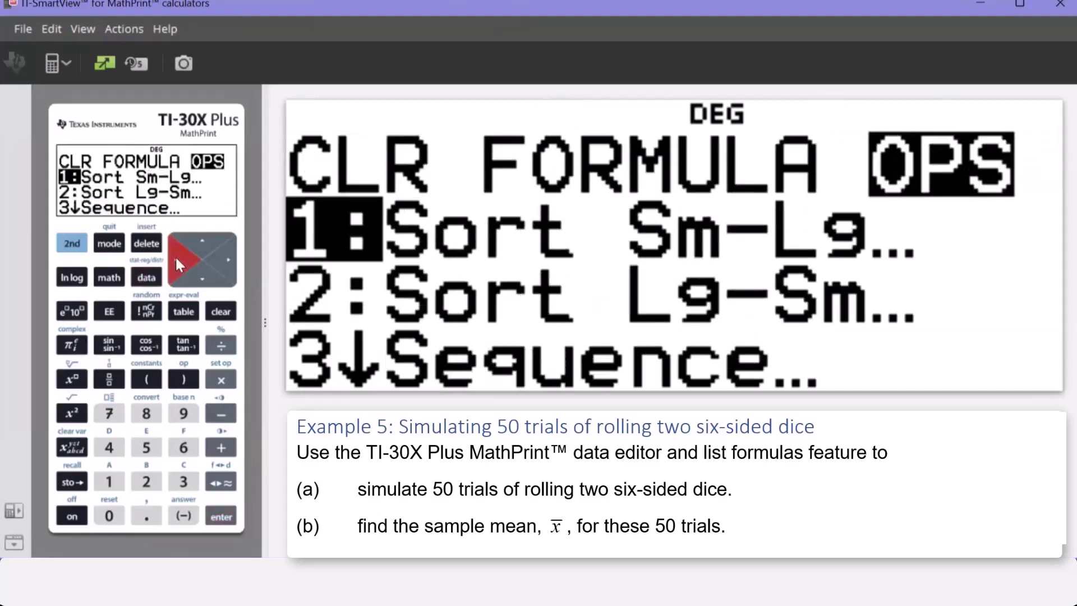
pyautogui.click(202, 279)
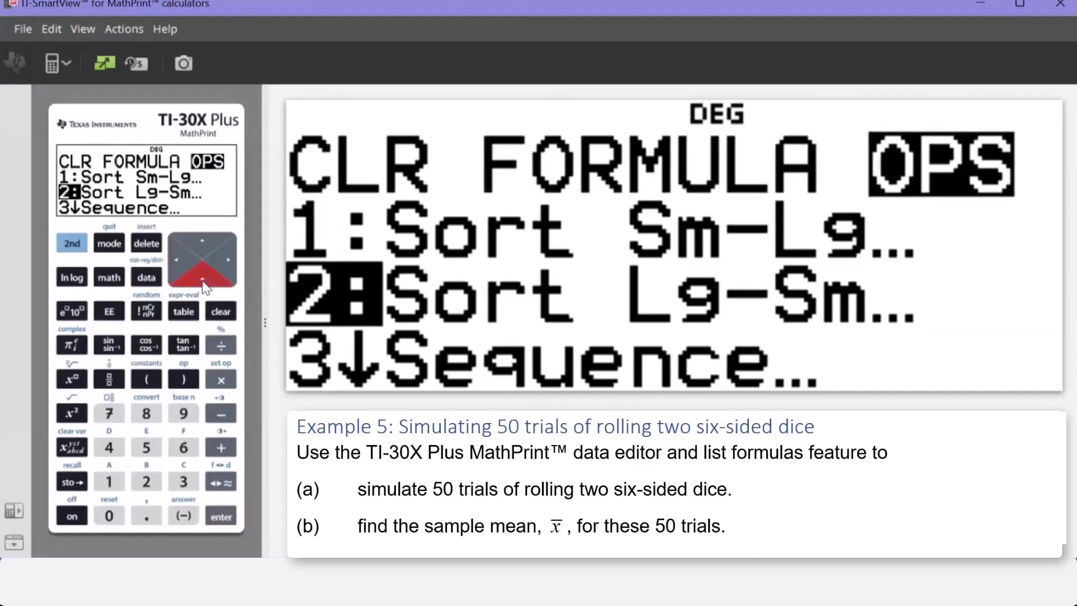
pyautogui.click(202, 280)
pyautogui.click(202, 281)
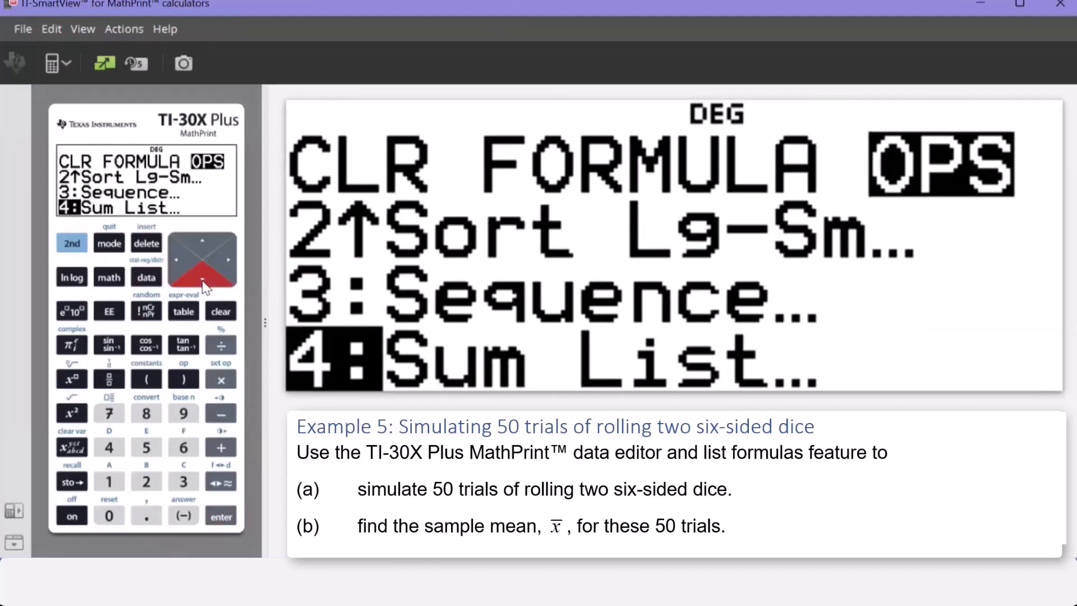
pyautogui.click(225, 523)
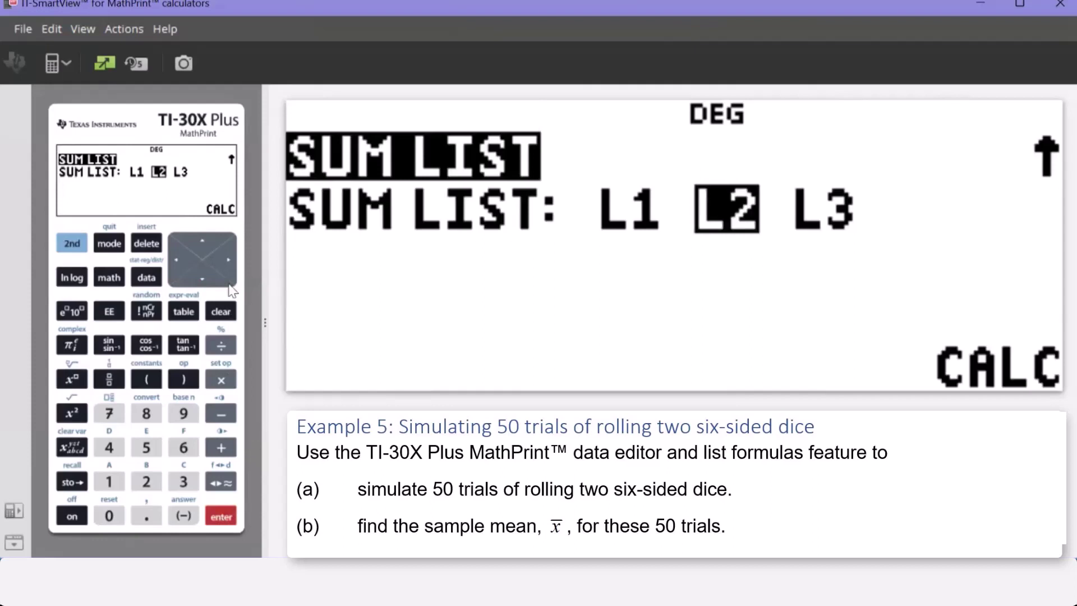
pyautogui.click(228, 260)
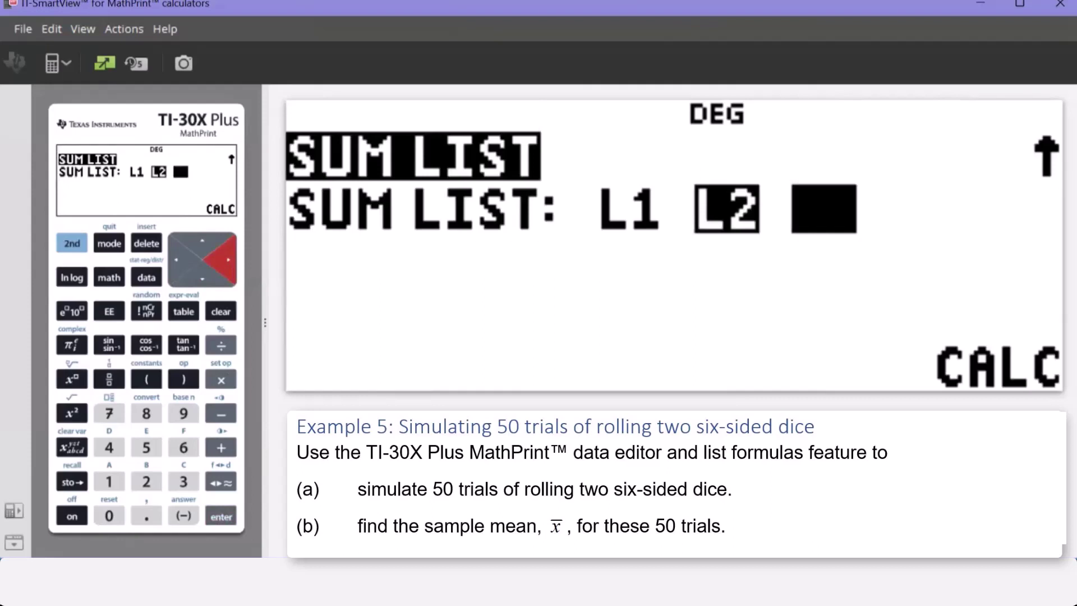
pyautogui.click(224, 523)
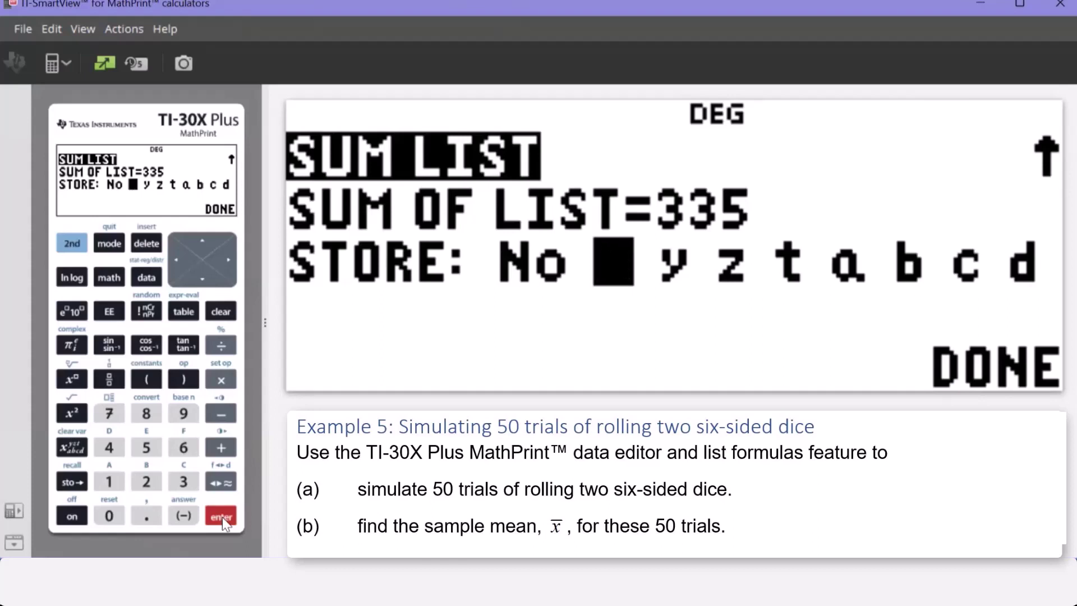
pyautogui.press('Down')
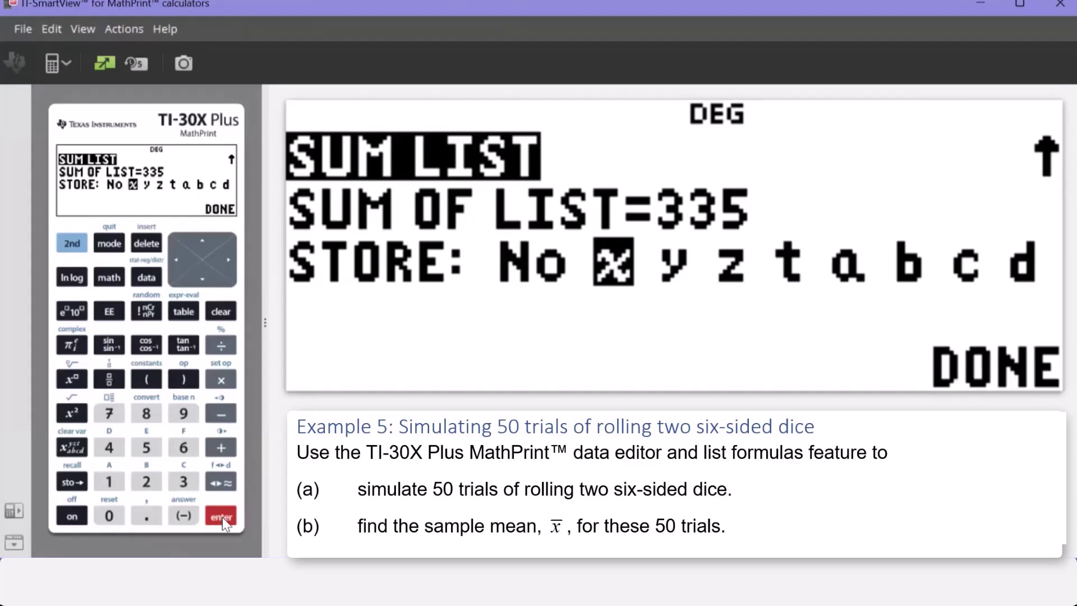
pyautogui.click(223, 520)
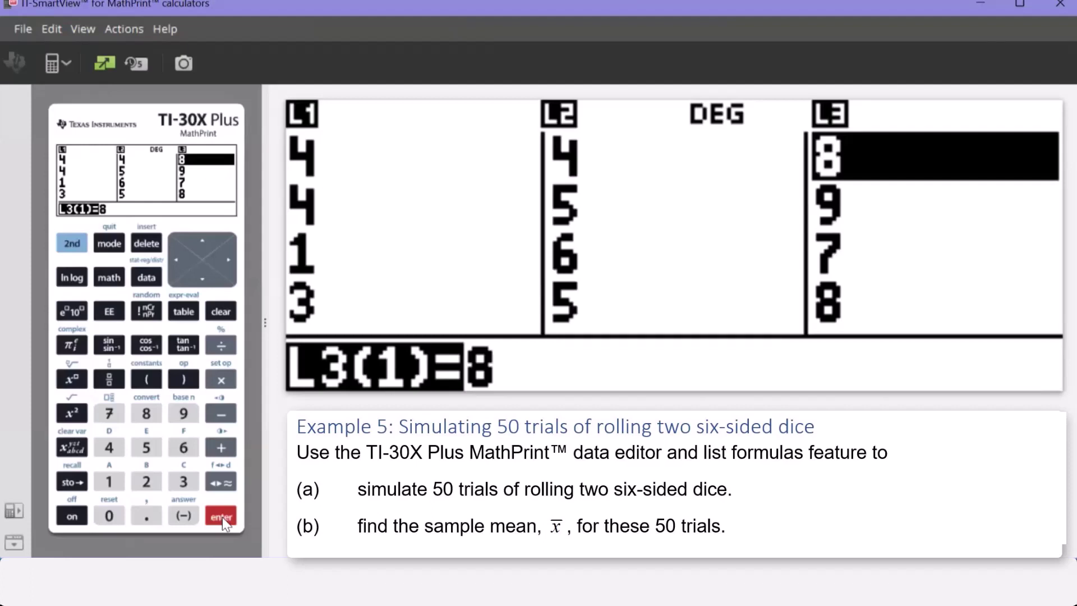
# - Return to the home screen and evaluate x/50 to get the sample mean of the dice totals
pyautogui.click(72, 248)
pyautogui.click(111, 247)
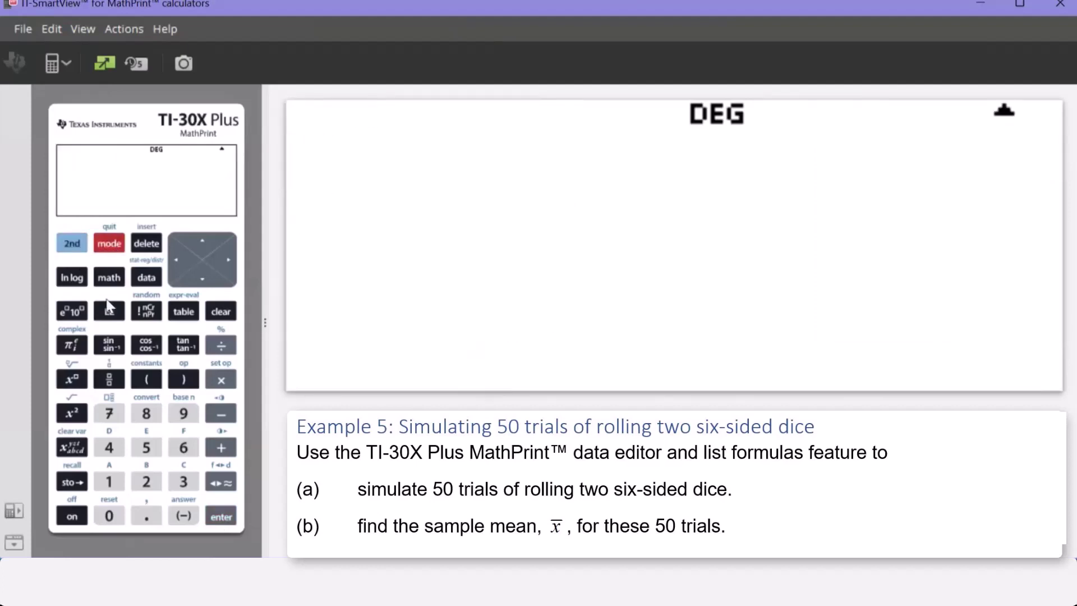
pyautogui.click(70, 451)
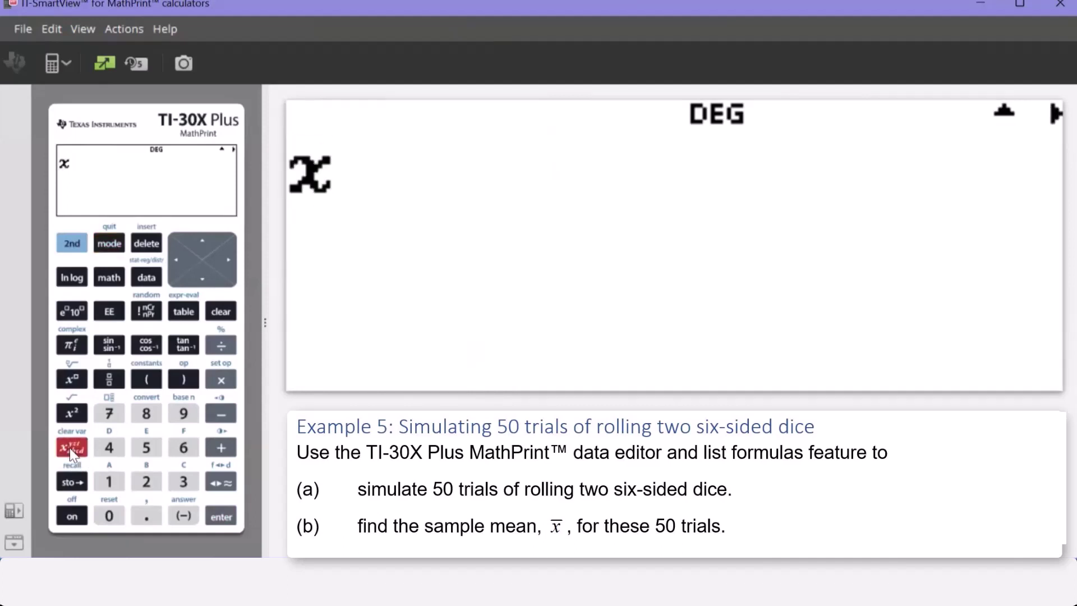
pyautogui.click(221, 346)
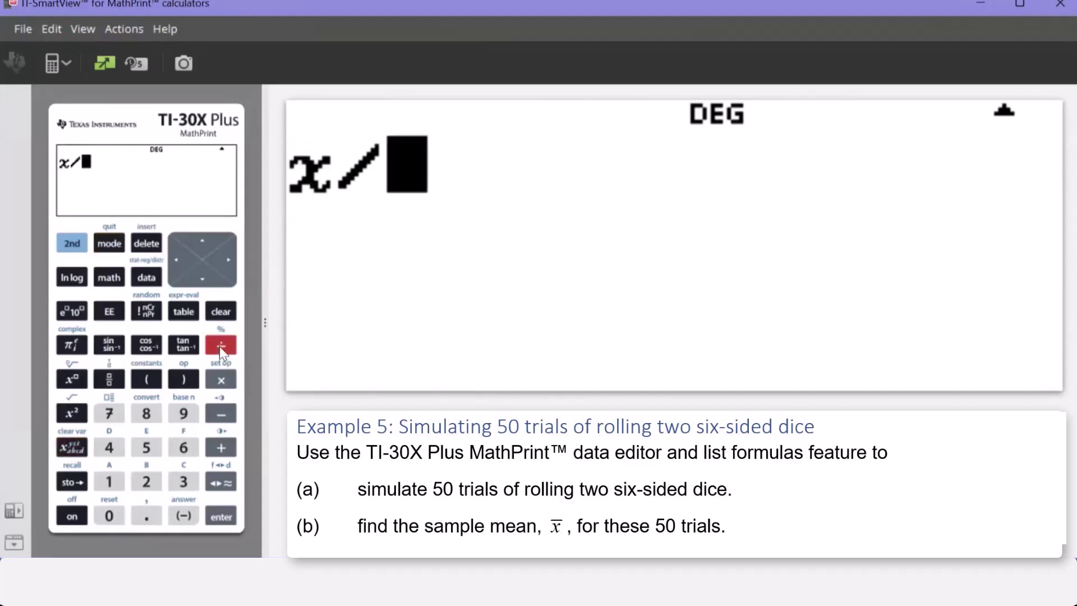
pyautogui.click(146, 447)
pyautogui.click(108, 514)
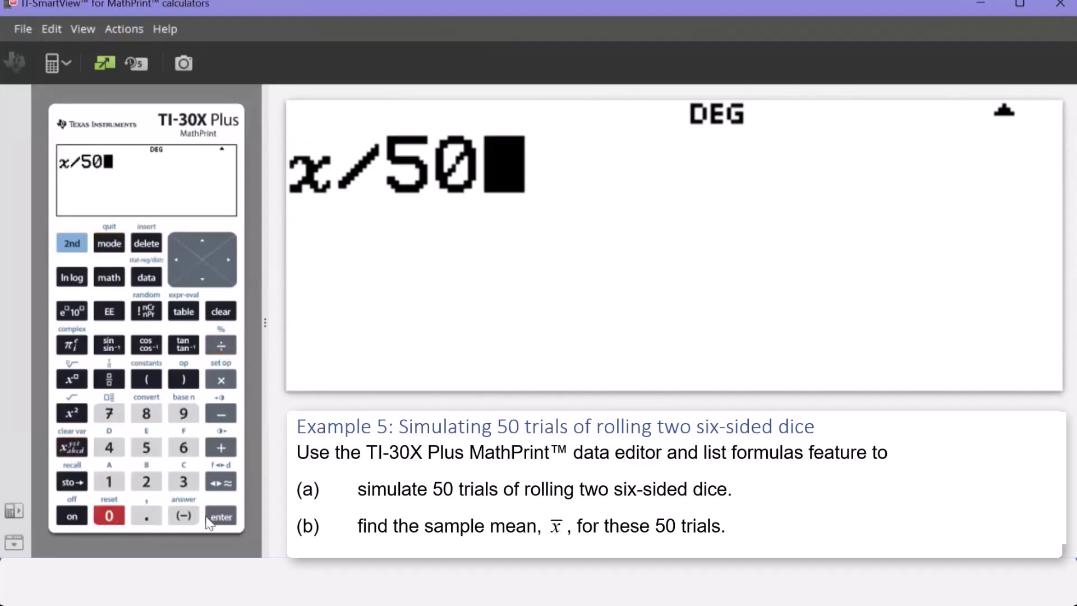
pyautogui.click(224, 517)
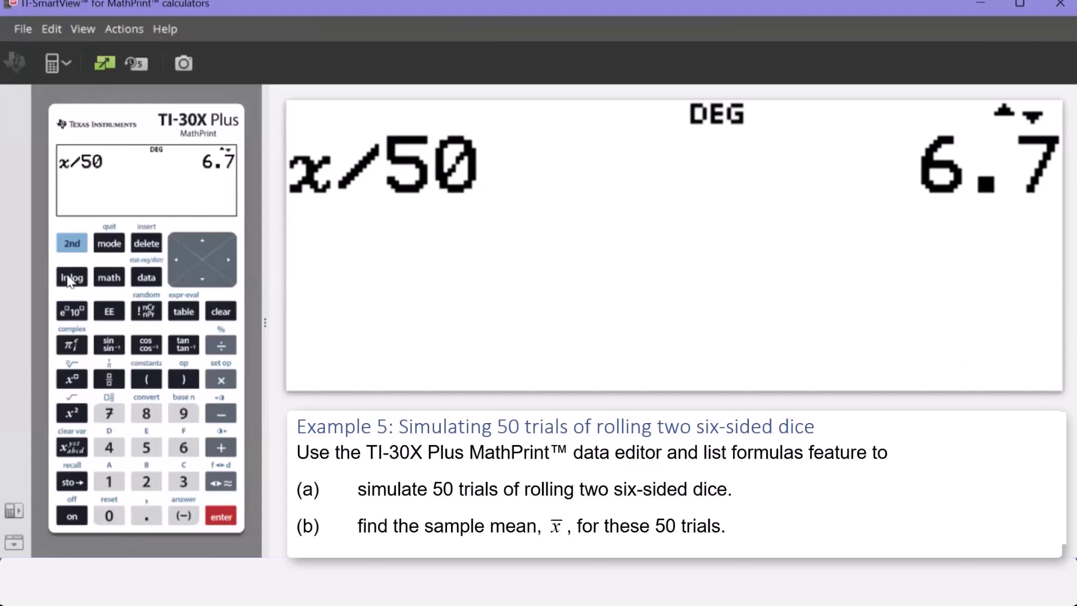
# - Run 1-VAR STATS on L3 with frequency ONE and look through the results for the sample mean
pyautogui.click(70, 247)
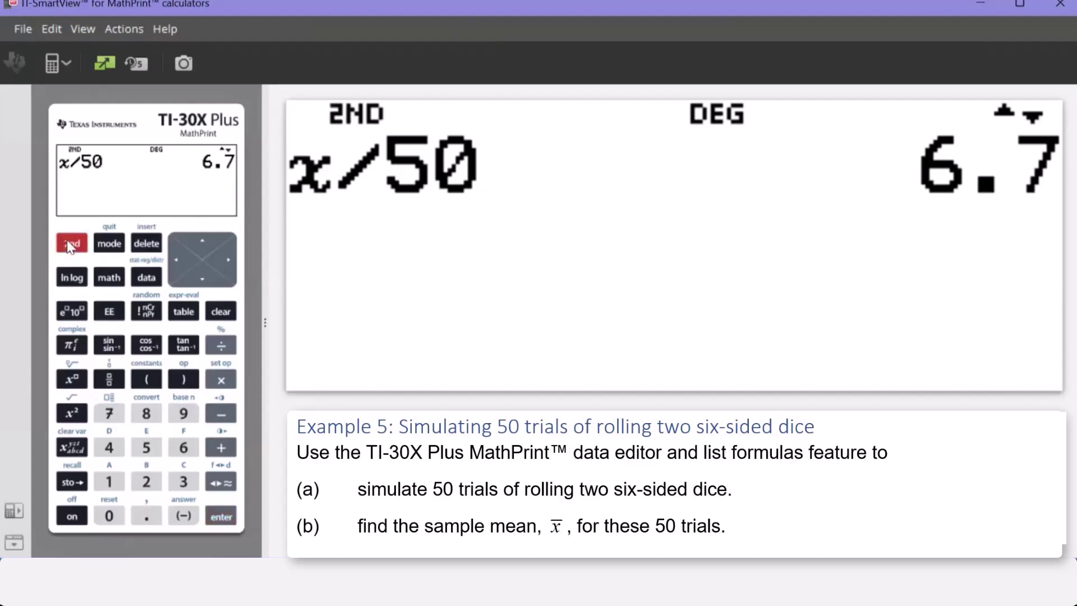
pyautogui.click(147, 278)
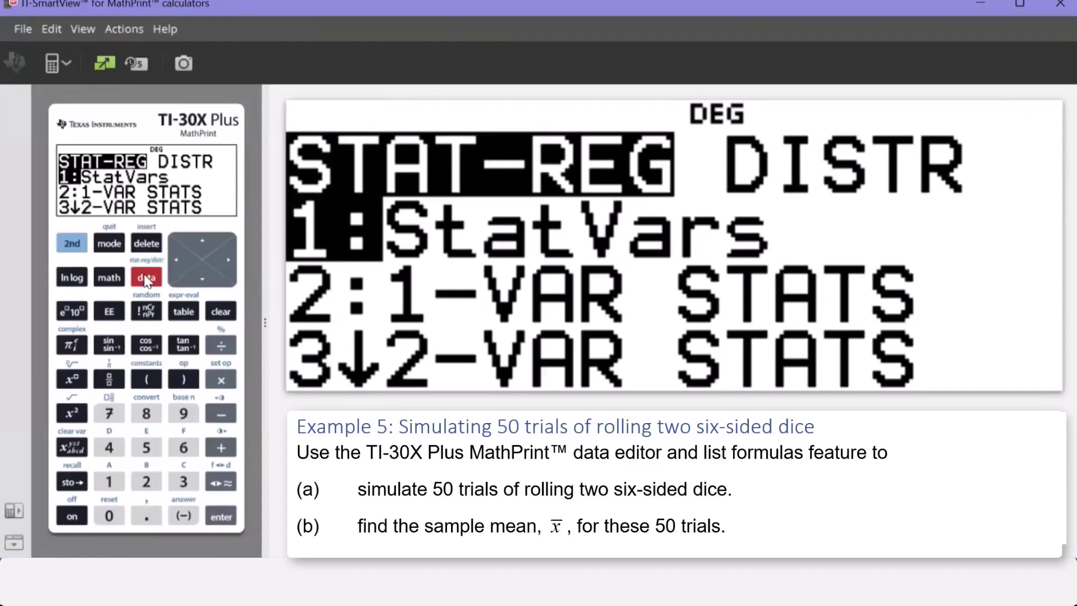
pyautogui.click(147, 484)
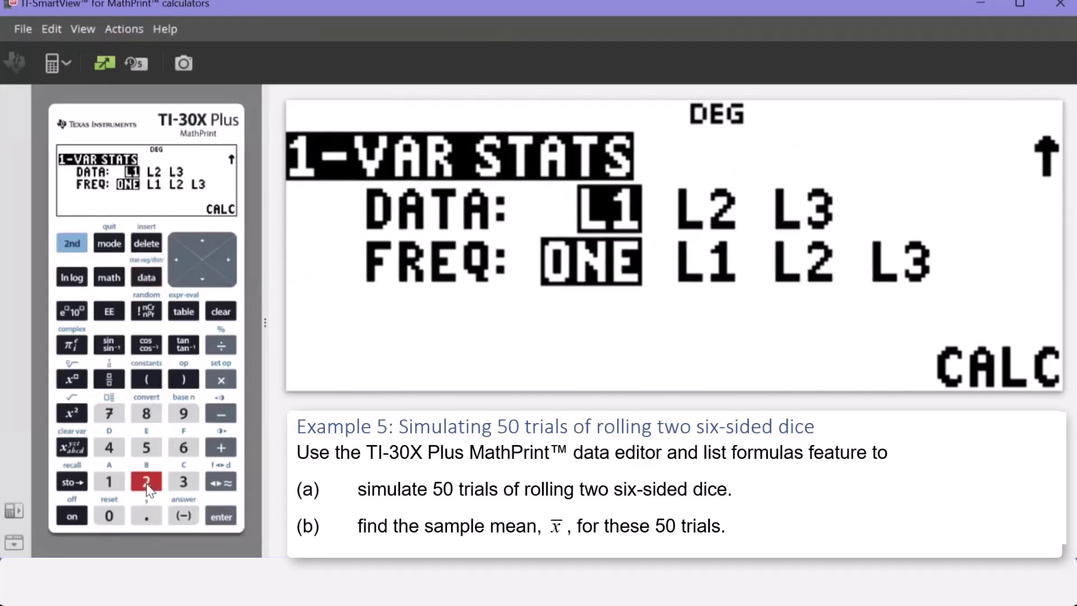
pyautogui.click(229, 261)
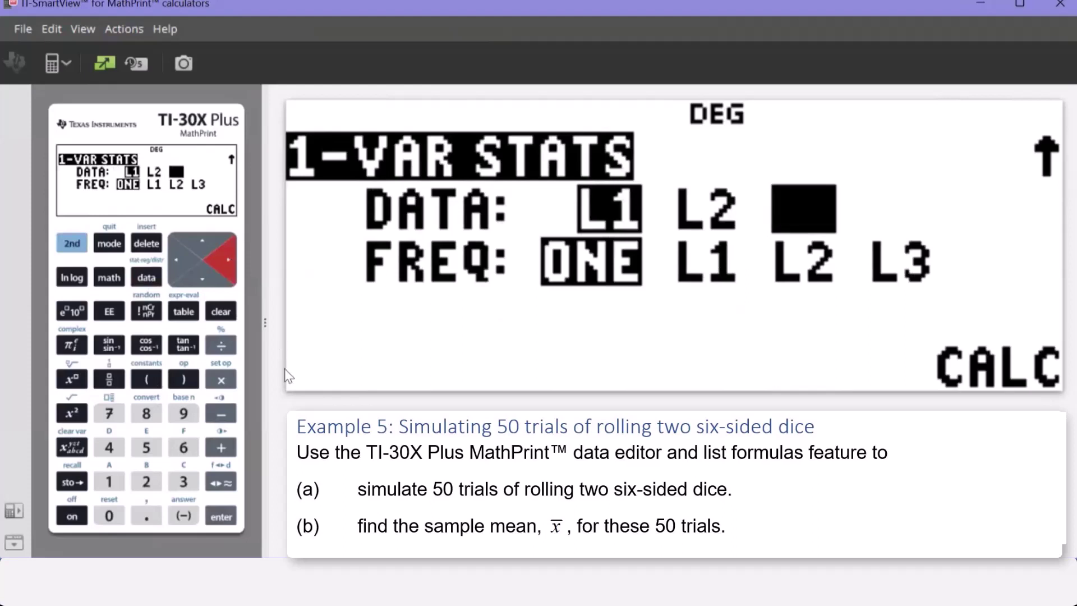
pyautogui.click(226, 519)
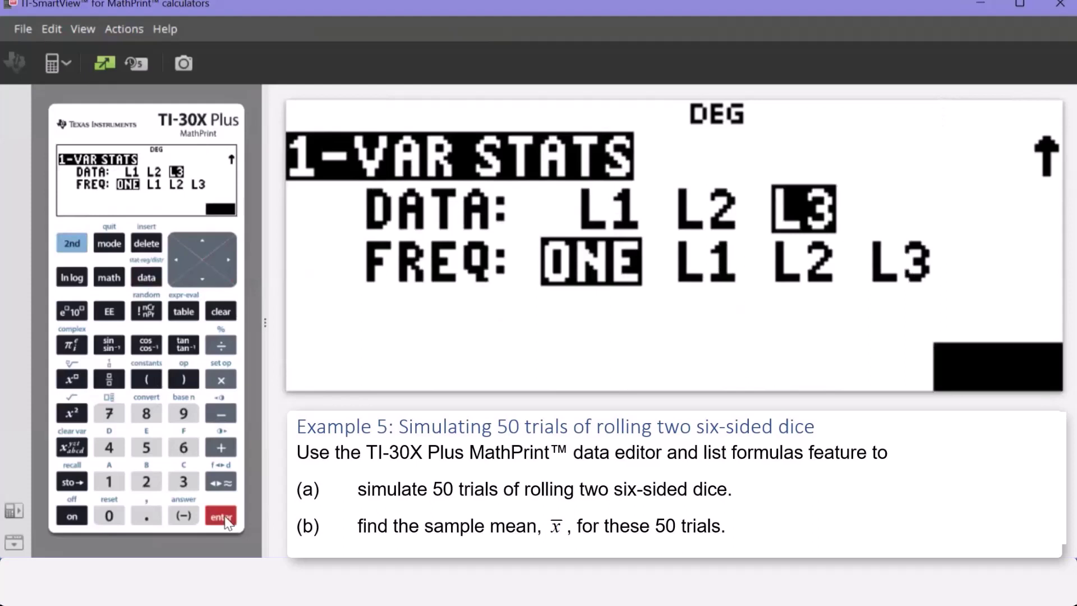
pyautogui.click(222, 517)
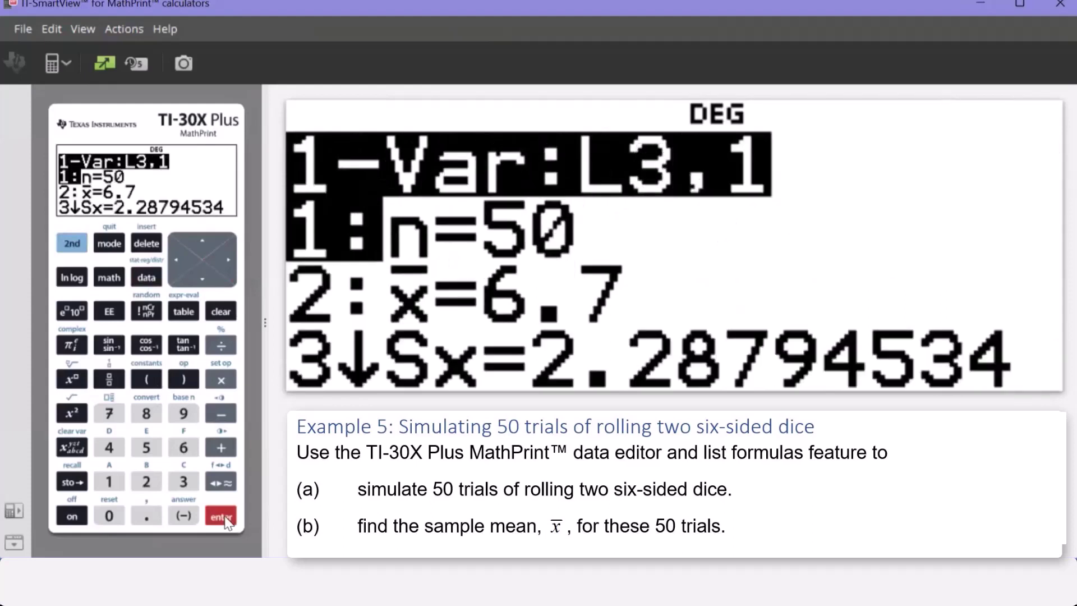
pyautogui.press('Down')
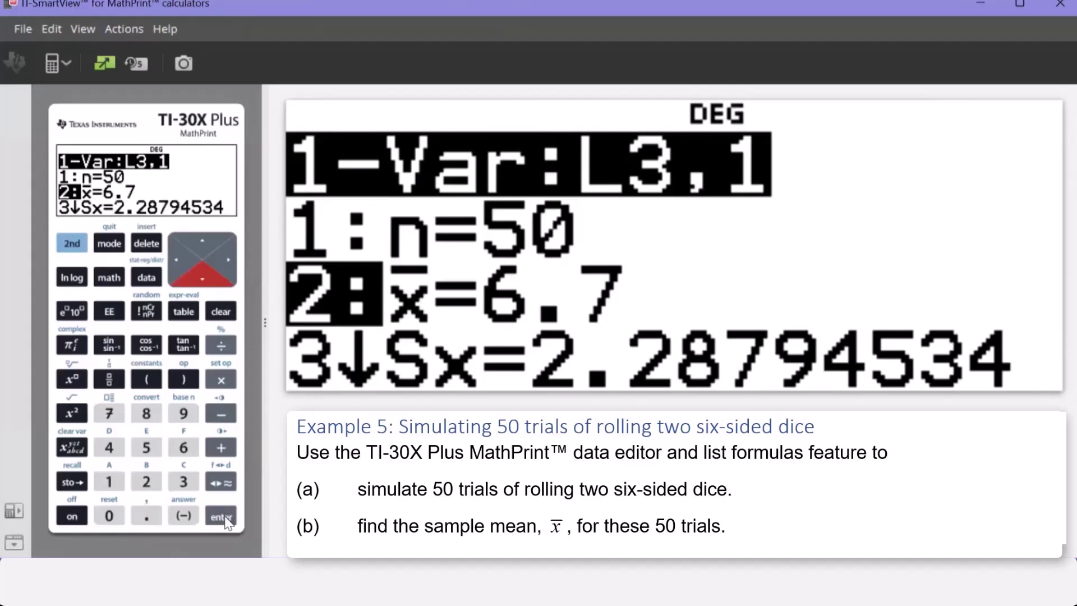
pyautogui.press('Down')
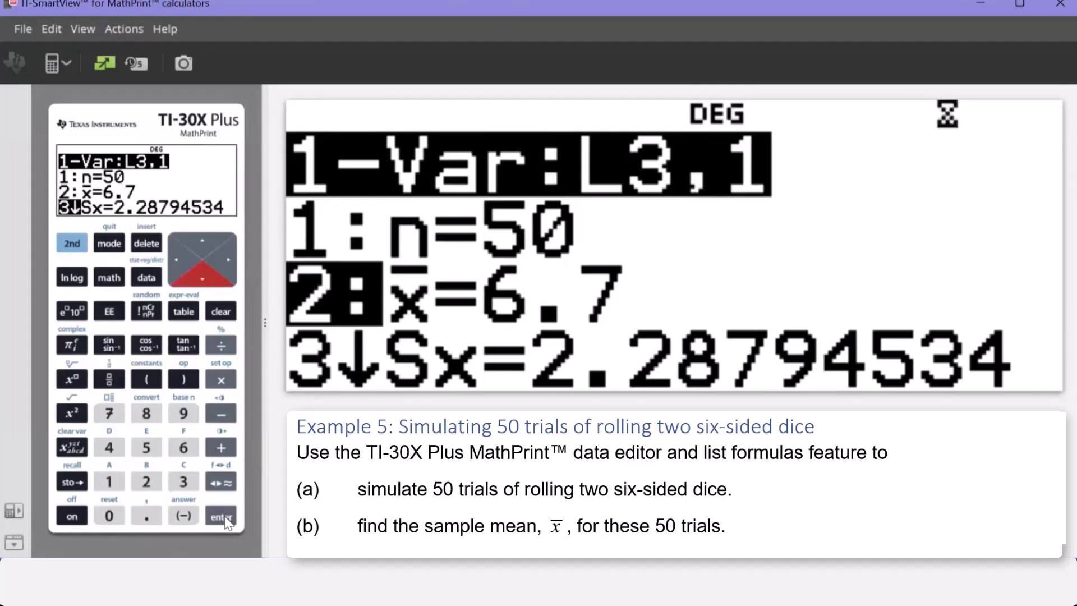